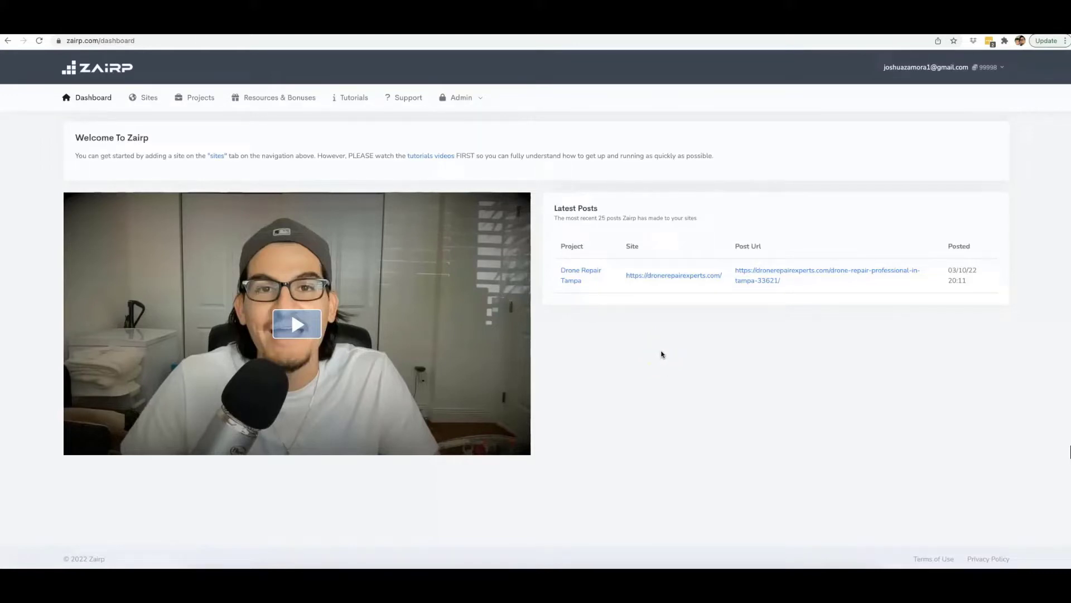
Switch to the incognito browser window and examine the search results for "drone repair miami" for dronerepairexperts.com listings.
{"action": "left_click", "coordinate": [661, 355]}
{"action": "left_click", "coordinate": [661, 356]}
{"action": "key", "text": "ctrl+Up"}
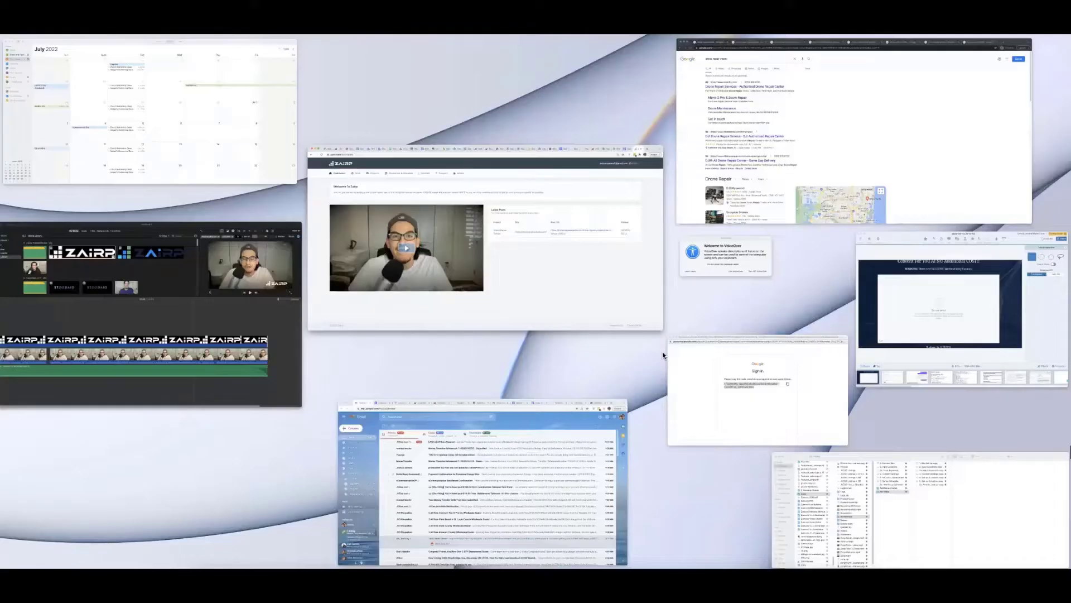
{"action": "left_click", "coordinate": [768, 176]}
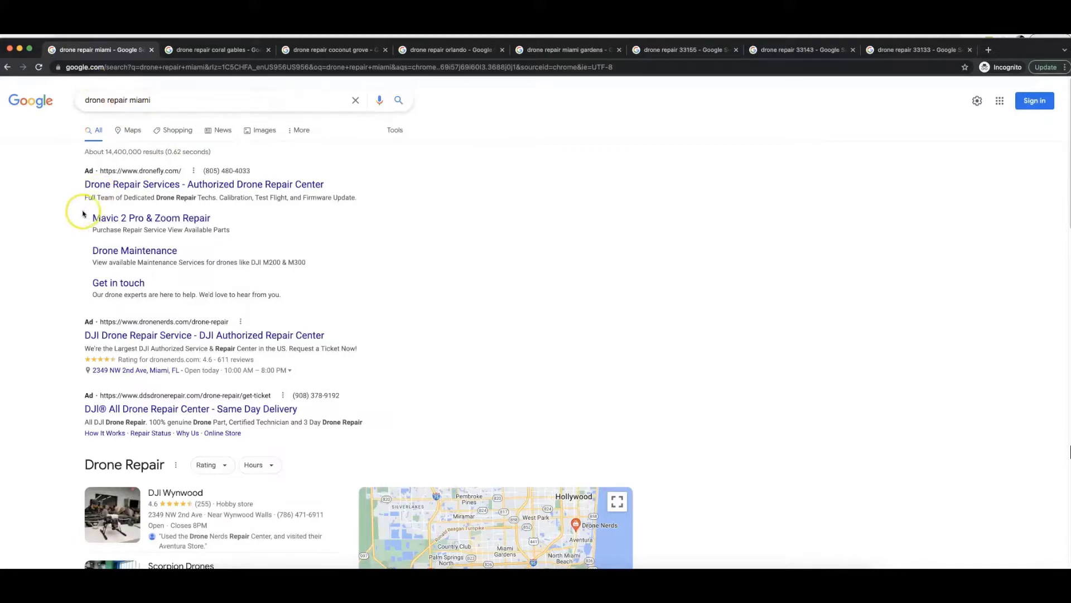
{"action": "scroll", "coordinate": [63, 218], "scroll_direction": "down", "scroll_amount": 7}
{"action": "scroll", "coordinate": [63, 218], "scroll_direction": "down", "scroll_amount": 6}
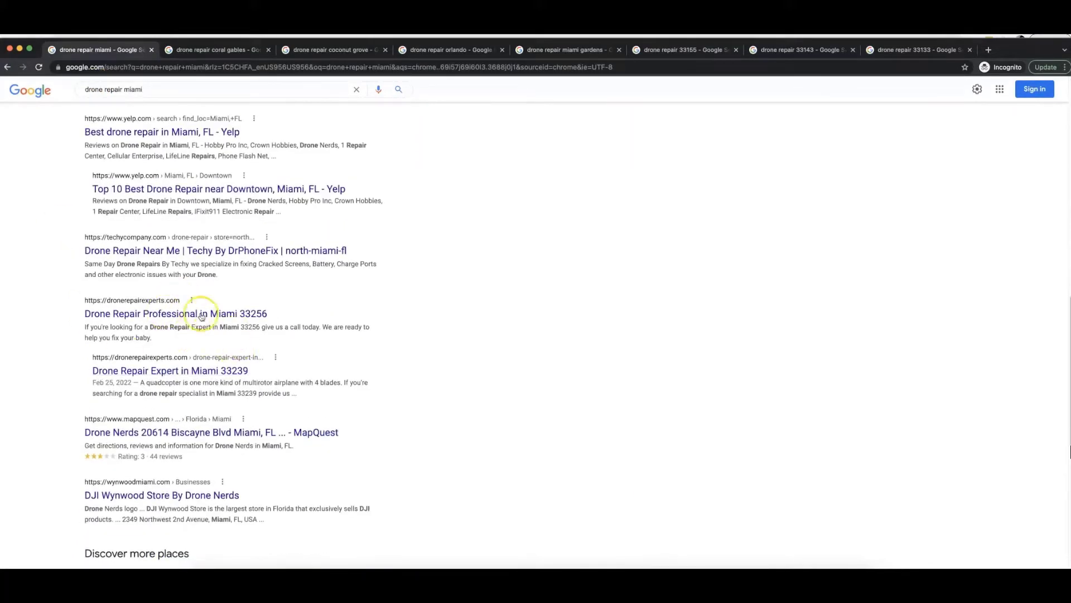
{"action": "scroll", "coordinate": [304, 280], "scroll_direction": "up", "scroll_amount": 5}
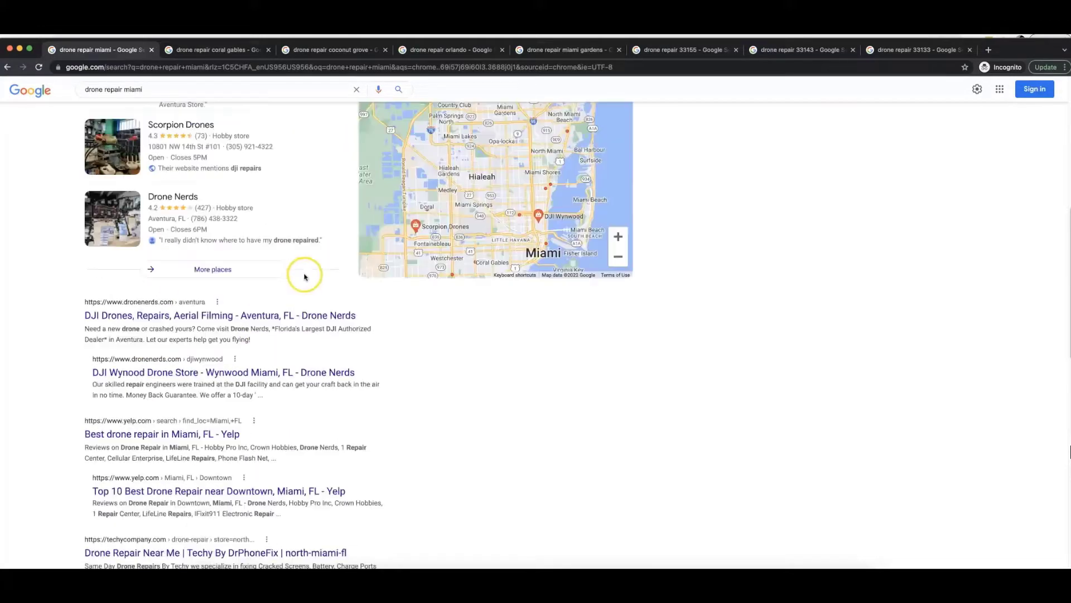
Review where dronerepairexperts.com ranks in the search results for "drone repair coral gables" and "drone repair coconut grove".
{"action": "left_click", "coordinate": [219, 52]}
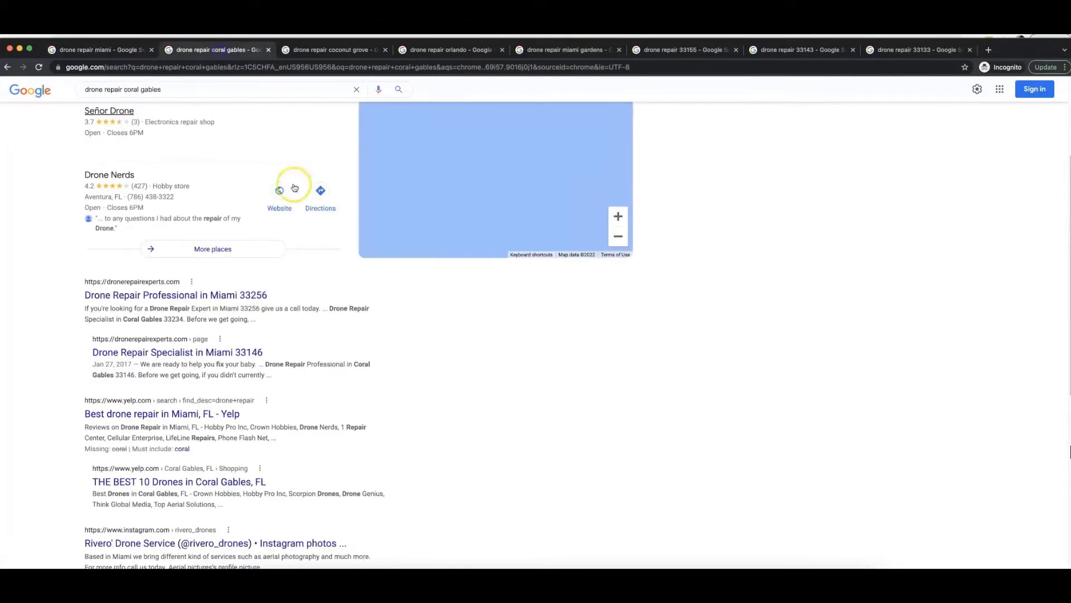
{"action": "scroll", "coordinate": [164, 306], "scroll_direction": "up", "scroll_amount": 3}
{"action": "scroll", "coordinate": [187, 406], "scroll_direction": "down", "scroll_amount": 2}
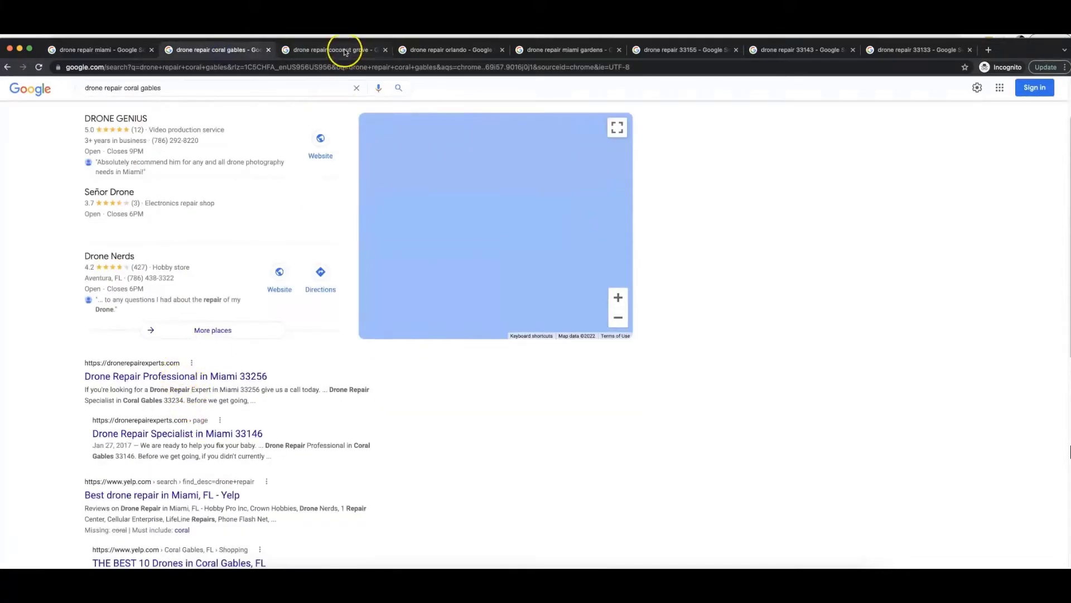
{"action": "left_click", "coordinate": [346, 53]}
{"action": "scroll", "coordinate": [179, 156], "scroll_direction": "up", "scroll_amount": 2}
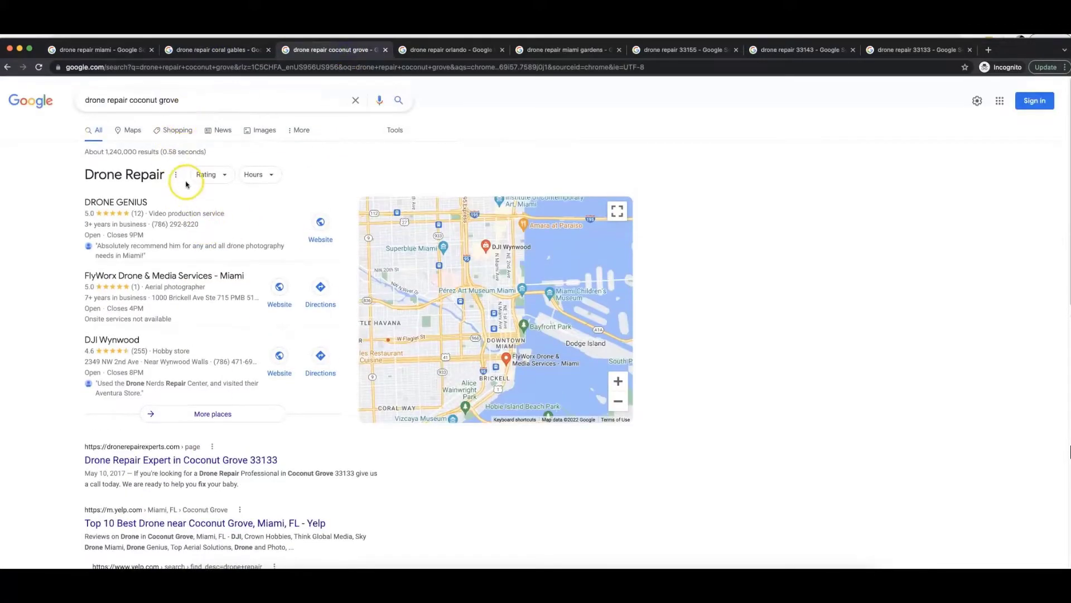
{"action": "scroll", "coordinate": [58, 359], "scroll_direction": "down", "scroll_amount": 2}
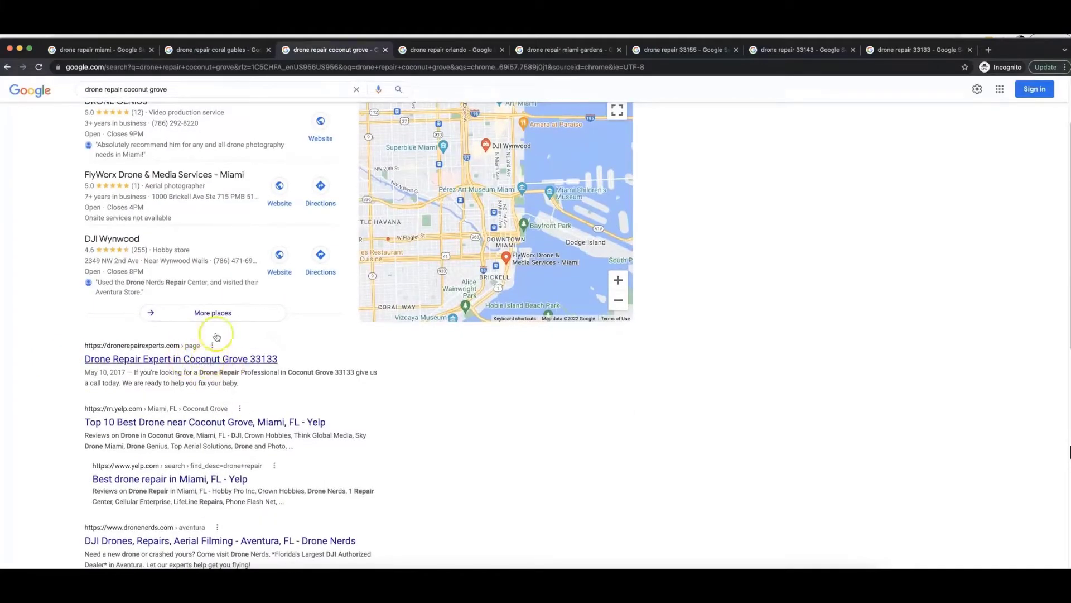
Look for dronerepairexperts.com listings in the search results for "drone repair orlando" and "drone repair miami gardens".
{"action": "left_click", "coordinate": [444, 49]}
{"action": "scroll", "coordinate": [231, 167], "scroll_direction": "up", "scroll_amount": 10}
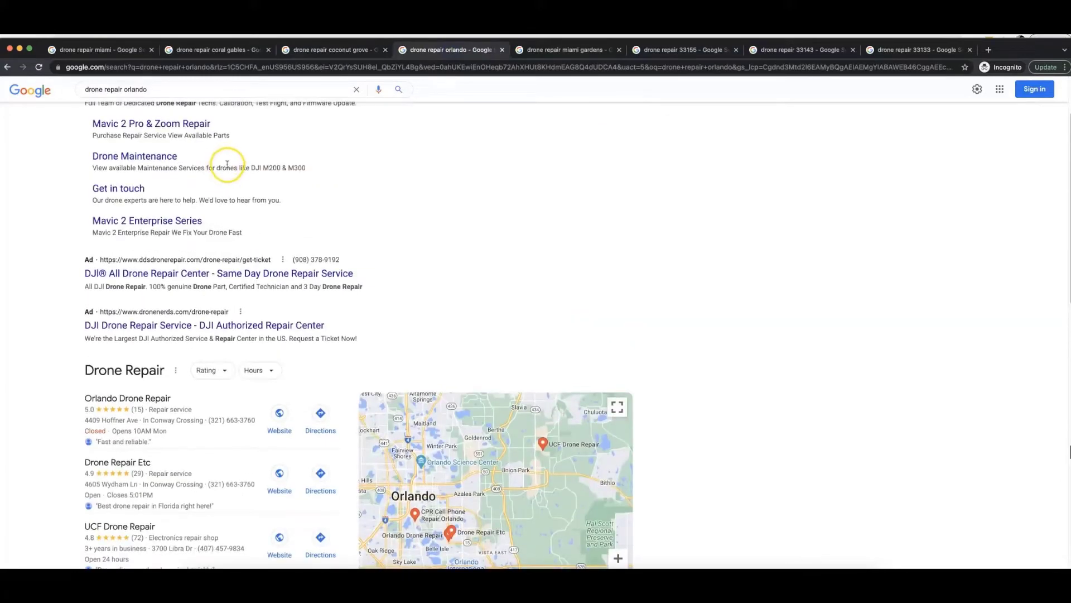
{"action": "scroll", "coordinate": [228, 163], "scroll_direction": "up", "scroll_amount": 2}
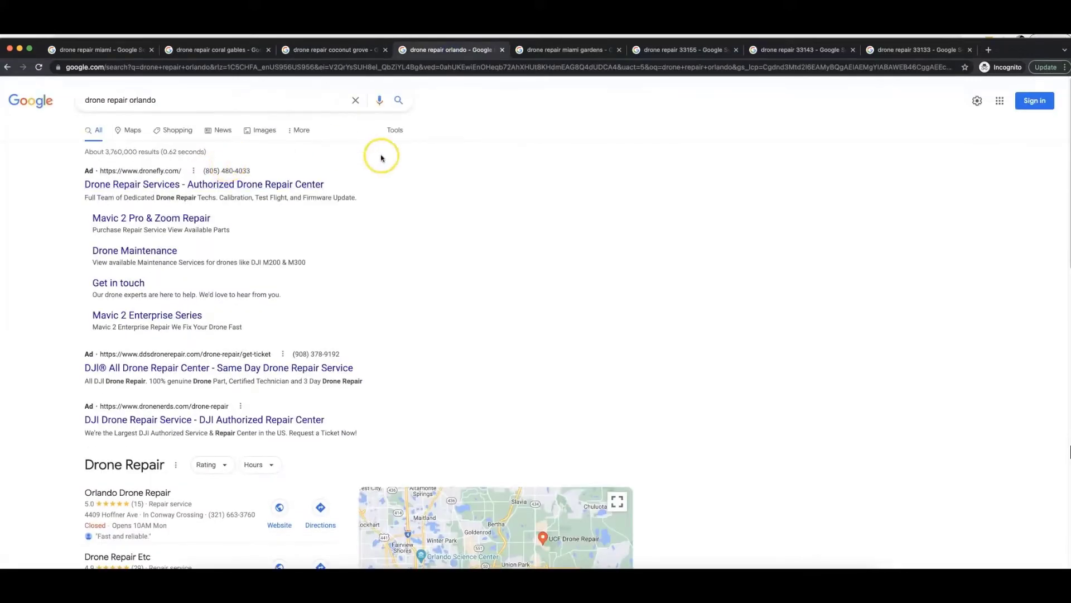
{"action": "scroll", "coordinate": [312, 190], "scroll_direction": "down", "scroll_amount": 9}
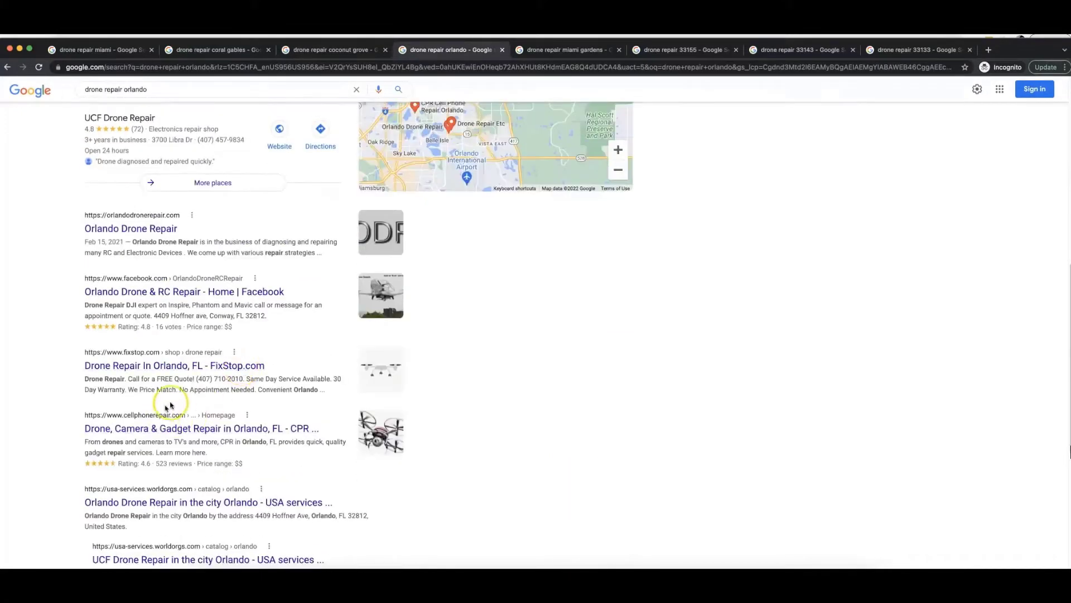
{"action": "scroll", "coordinate": [176, 402], "scroll_direction": "down", "scroll_amount": 3}
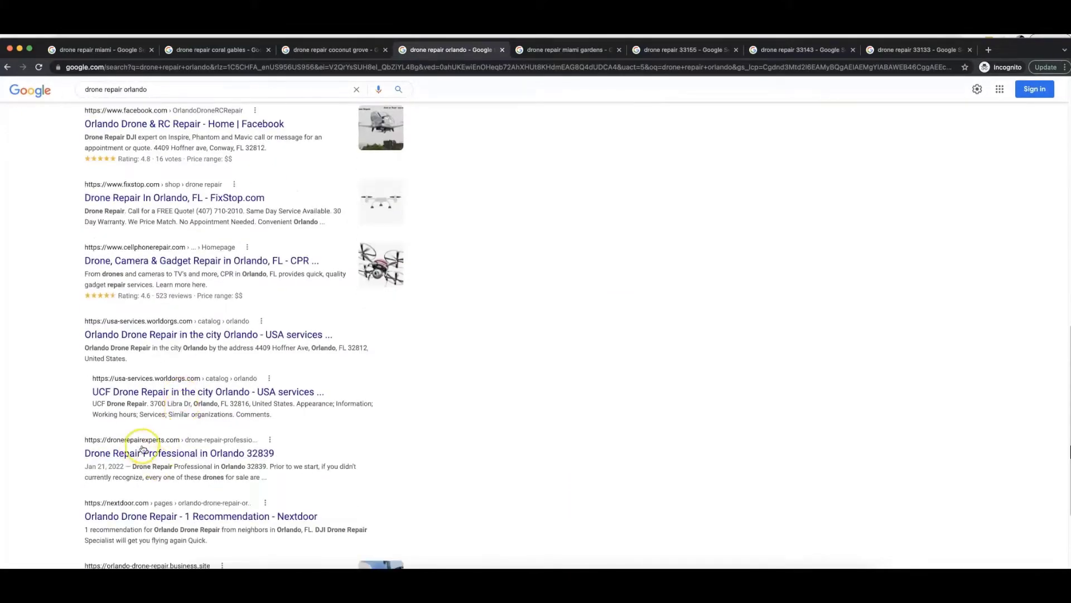
{"action": "left_click", "coordinate": [566, 51]}
{"action": "scroll", "coordinate": [259, 268], "scroll_direction": "up", "scroll_amount": 6}
{"action": "scroll", "coordinate": [259, 268], "scroll_direction": "up", "scroll_amount": 2}
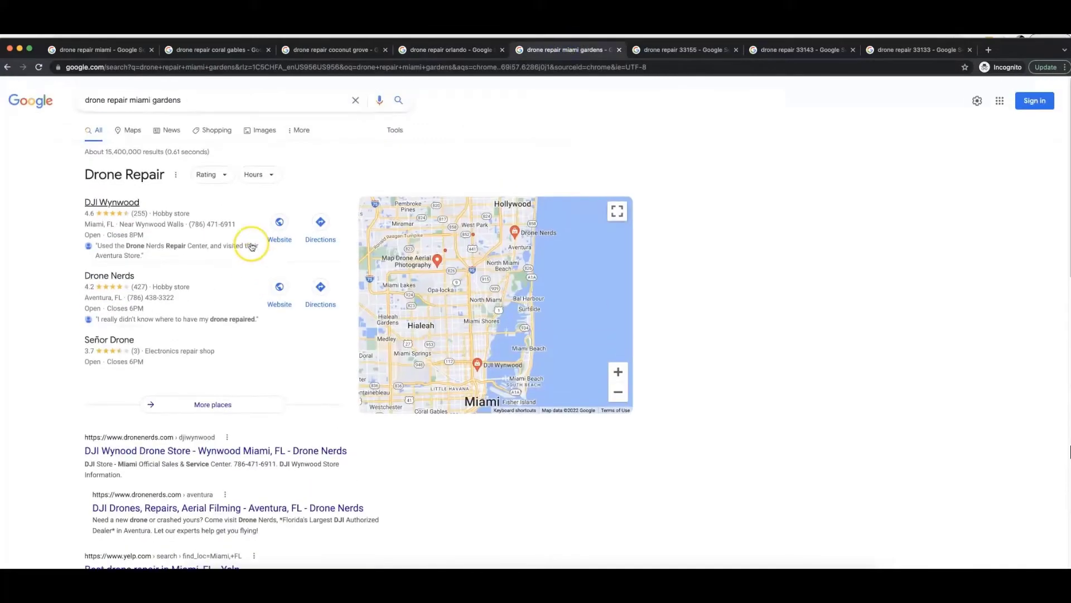
{"action": "scroll", "coordinate": [224, 239], "scroll_direction": "down", "scroll_amount": 4}
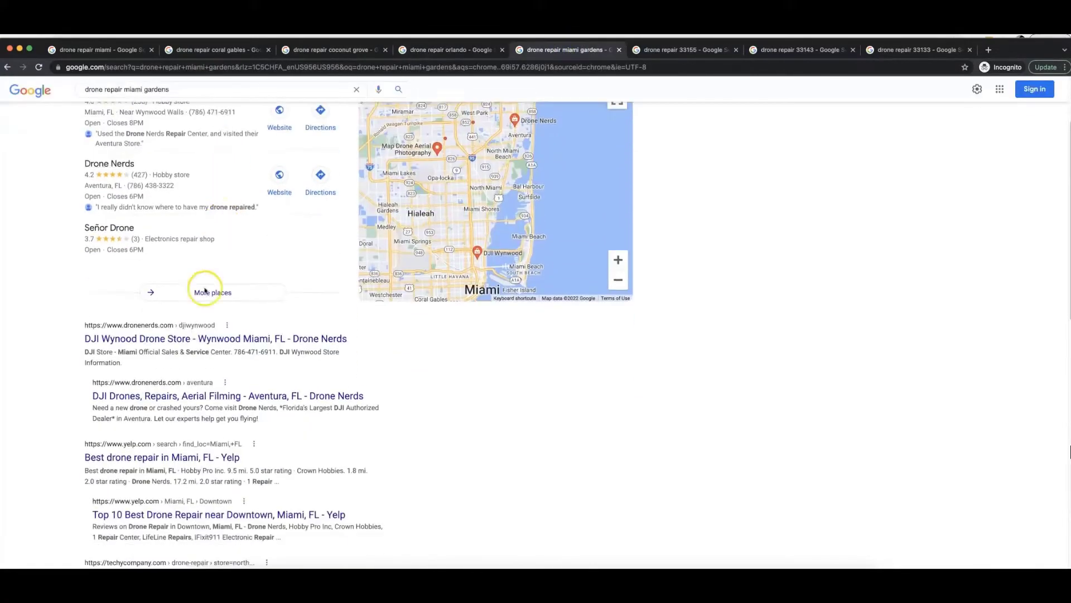
{"action": "scroll", "coordinate": [162, 363], "scroll_direction": "down", "scroll_amount": 4}
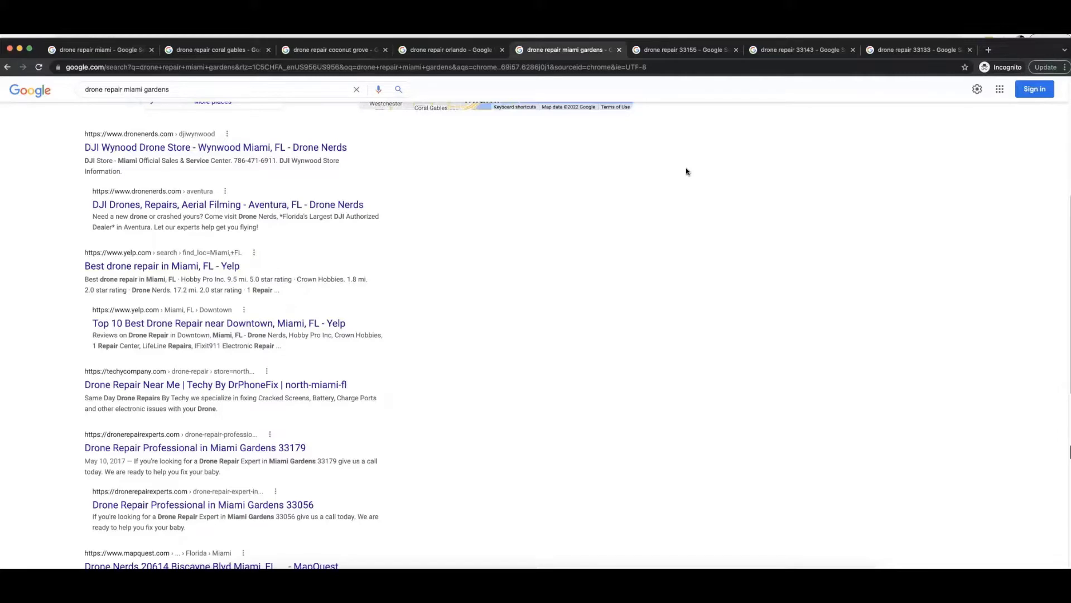
Compare the dronerepairexperts.com rankings in the zip-code searches "drone repair 33155", "drone repair 33143" and "drone repair 33133".
{"action": "left_click", "coordinate": [688, 53]}
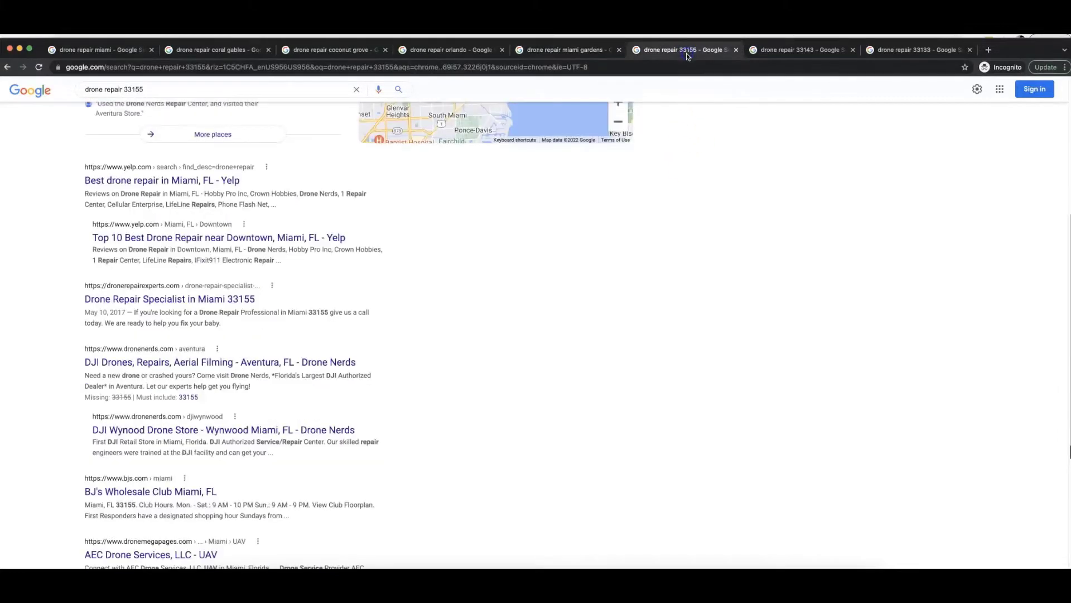
{"action": "scroll", "coordinate": [262, 239], "scroll_direction": "up", "scroll_amount": 5}
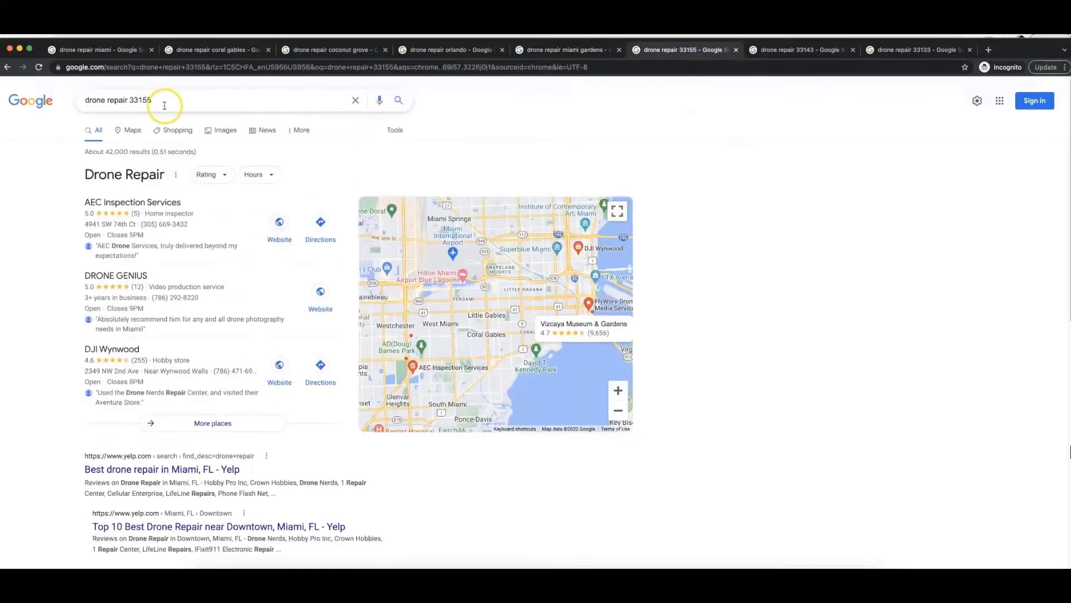
{"action": "scroll", "coordinate": [205, 316], "scroll_direction": "down", "scroll_amount": 3}
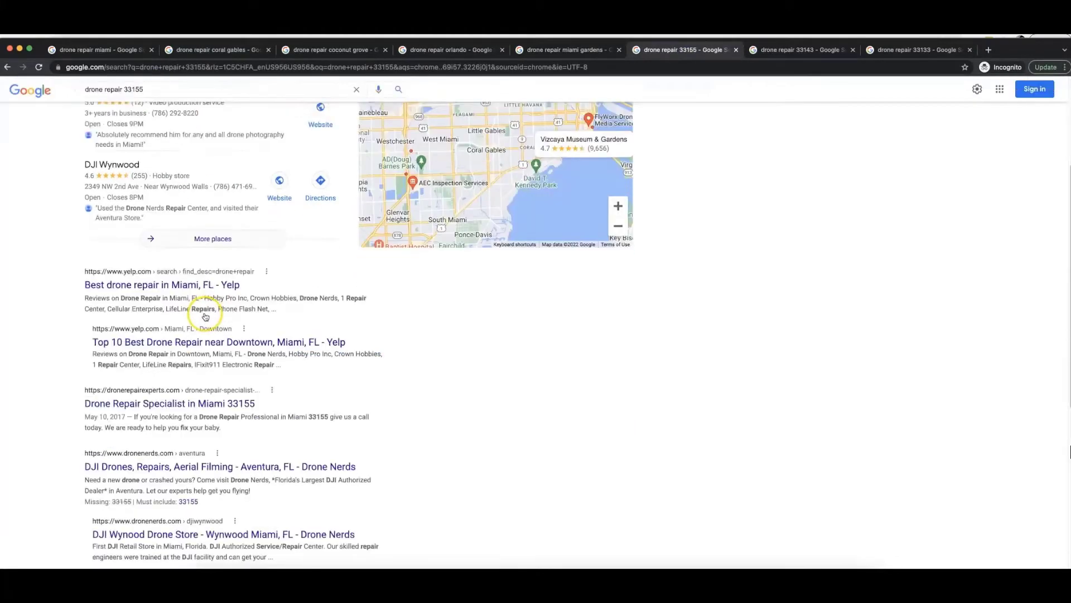
{"action": "scroll", "coordinate": [205, 317], "scroll_direction": "down", "scroll_amount": 2}
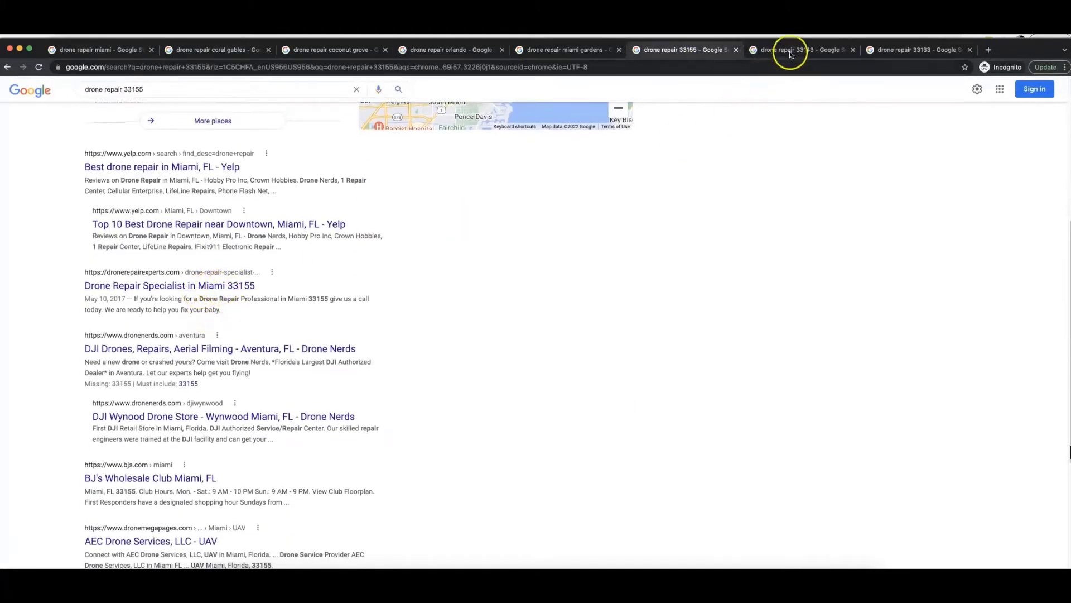
{"action": "left_click", "coordinate": [790, 56]}
{"action": "scroll", "coordinate": [162, 128], "scroll_direction": "up", "scroll_amount": 1}
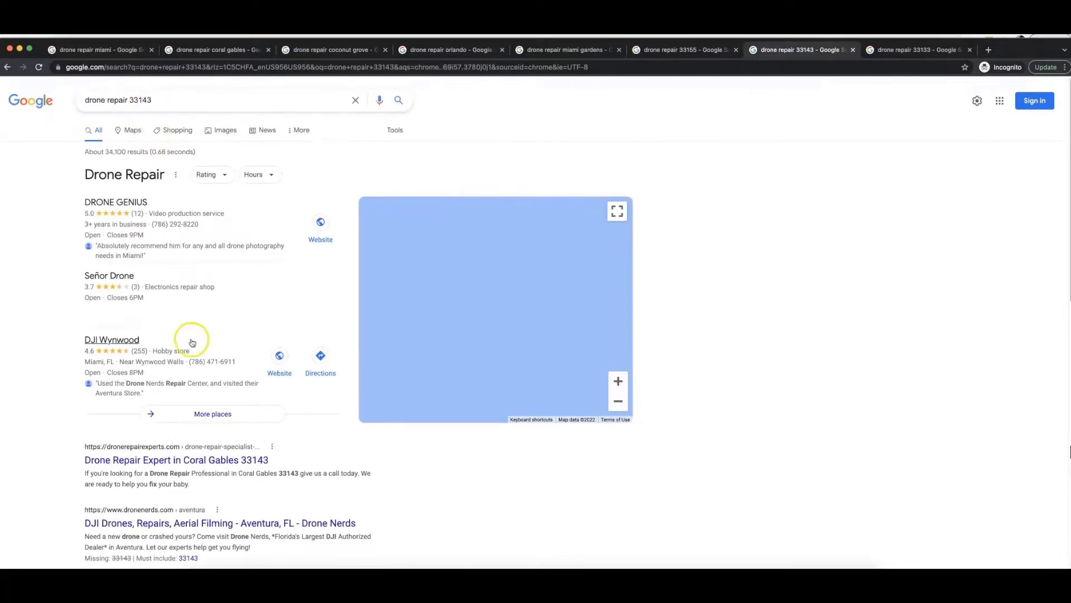
{"action": "scroll", "coordinate": [190, 339], "scroll_direction": "down", "scroll_amount": 3}
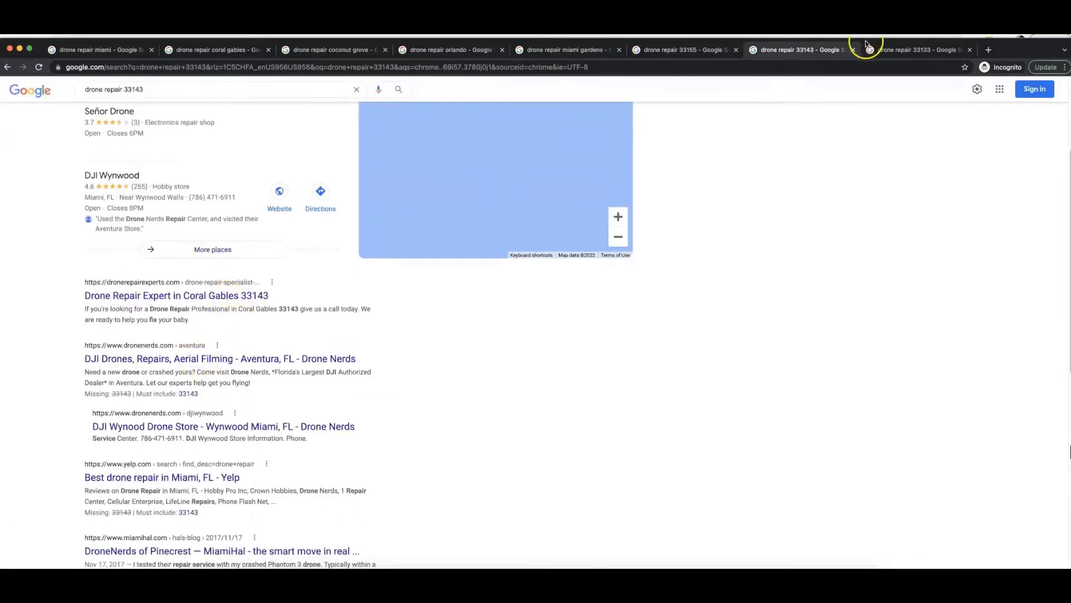
{"action": "left_click", "coordinate": [896, 50]}
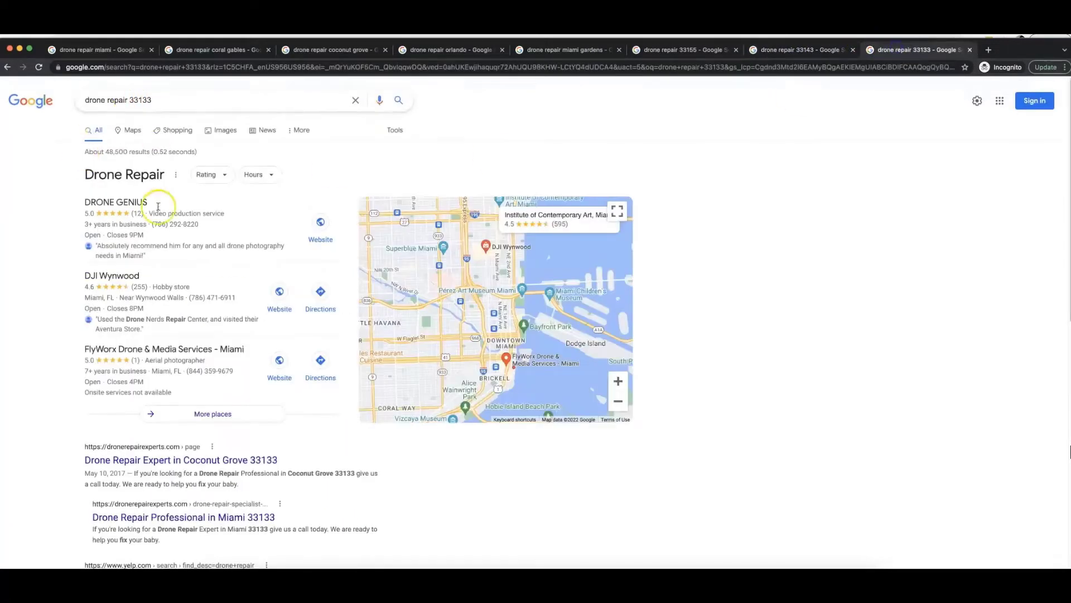
{"action": "scroll", "coordinate": [234, 363], "scroll_direction": "down", "scroll_amount": 1}
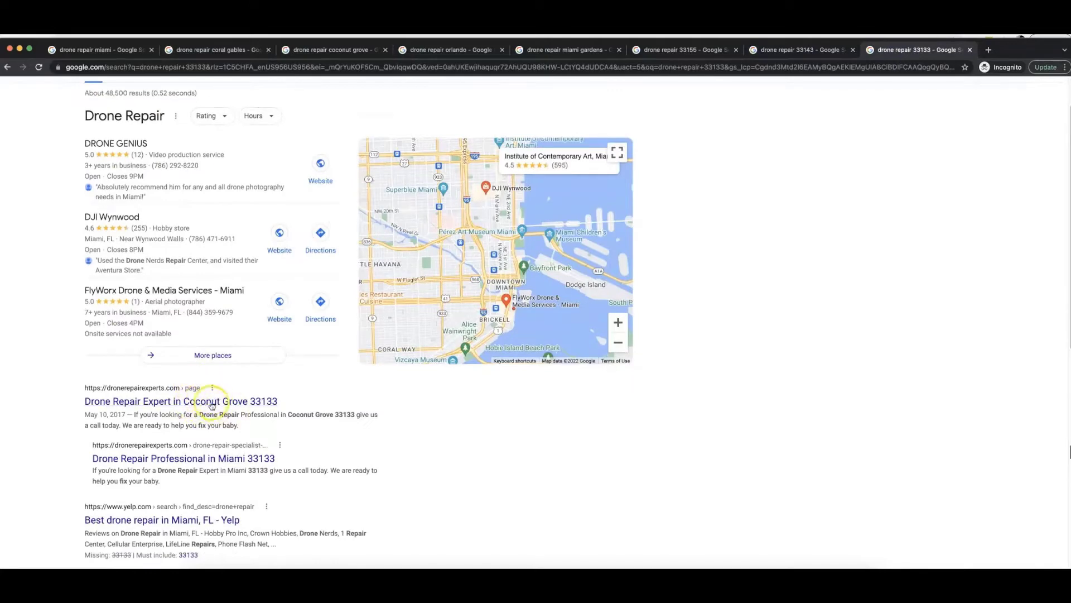
{"action": "scroll", "coordinate": [743, 335], "scroll_direction": "up", "scroll_amount": 1}
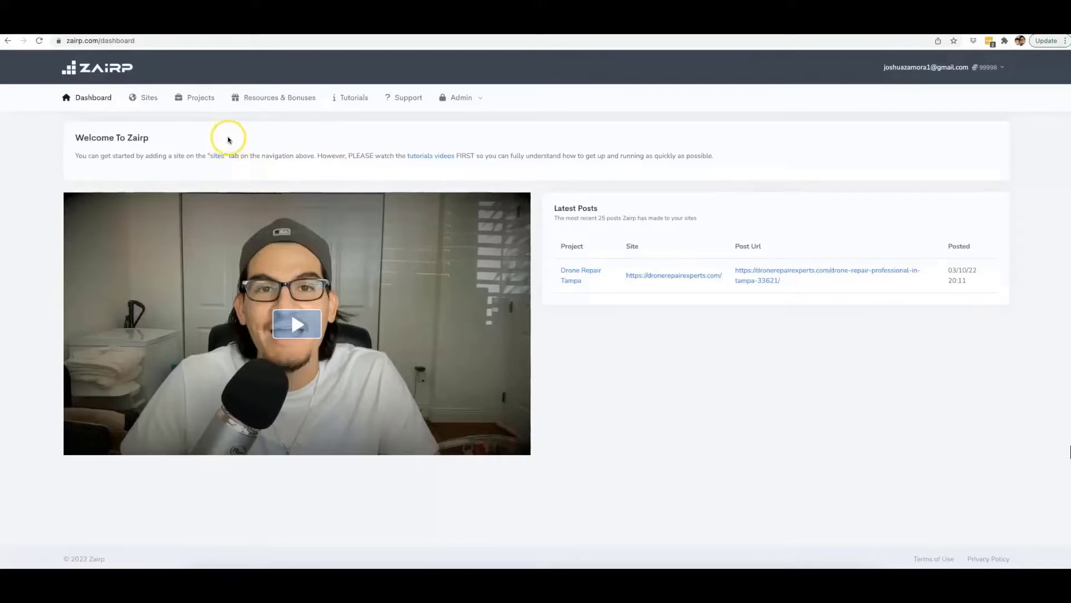
In Zairp, view the list of connected sites and the form for adding a WordPress site.
{"action": "left_click", "coordinate": [152, 99]}
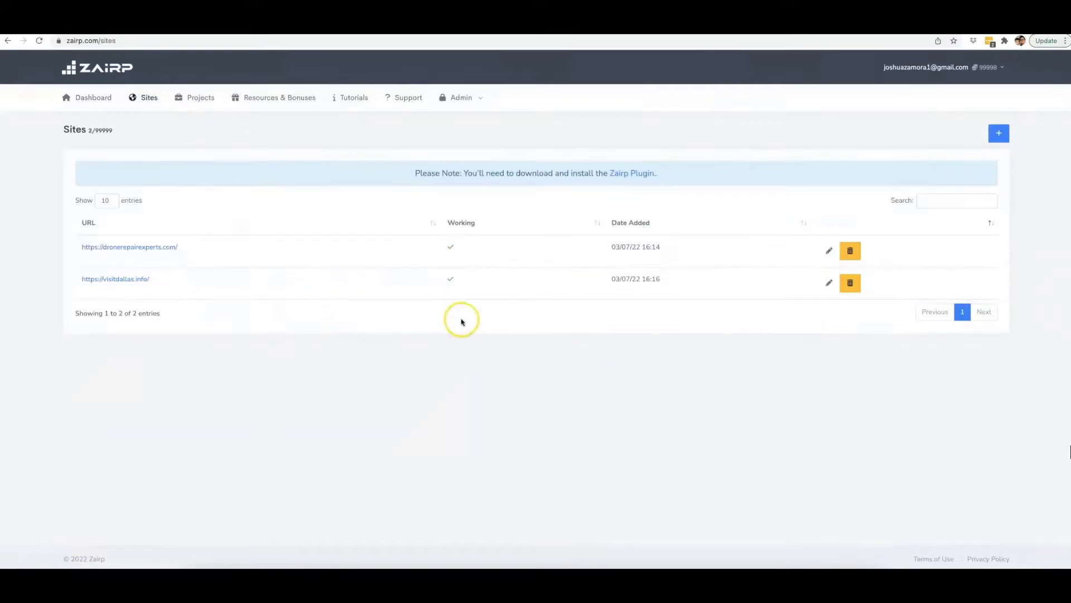
{"action": "left_click", "coordinate": [998, 133]}
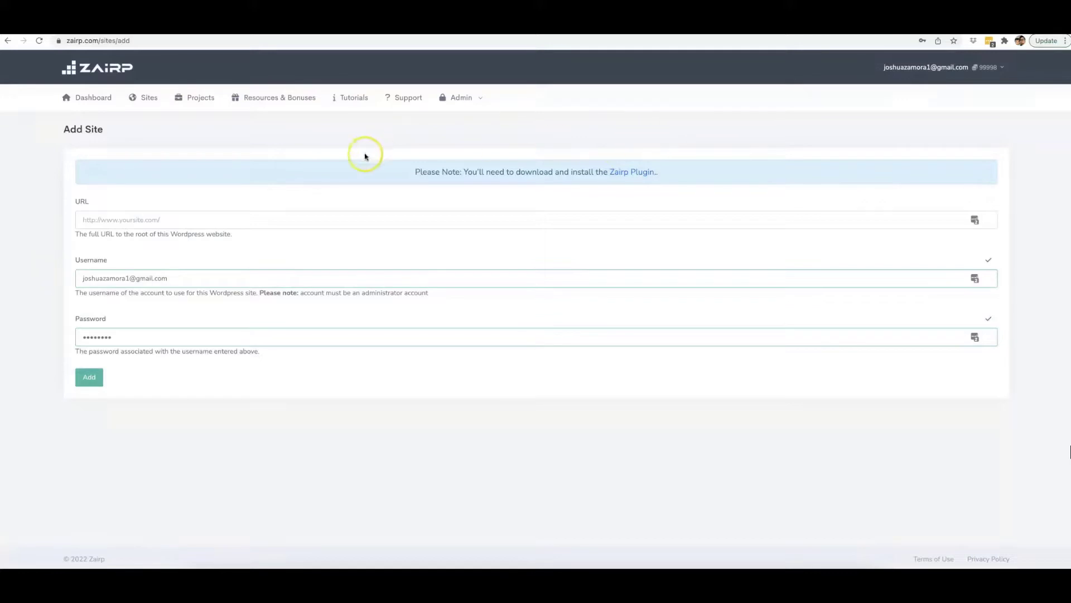
Start a new project and name it Drone Repair Naples.
{"action": "left_click", "coordinate": [204, 99]}
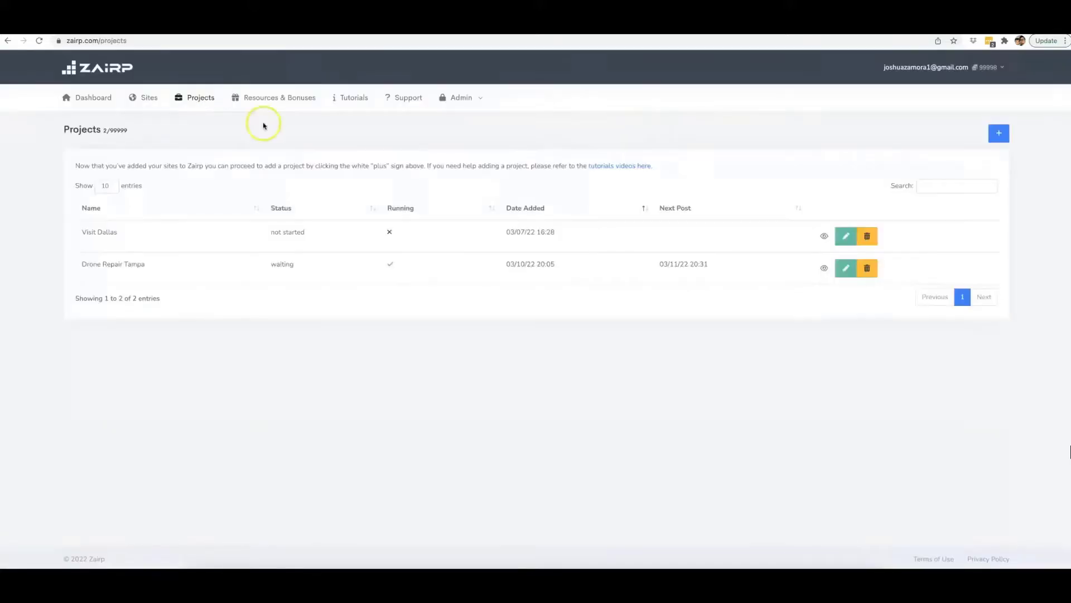
{"action": "left_click", "coordinate": [1001, 137]}
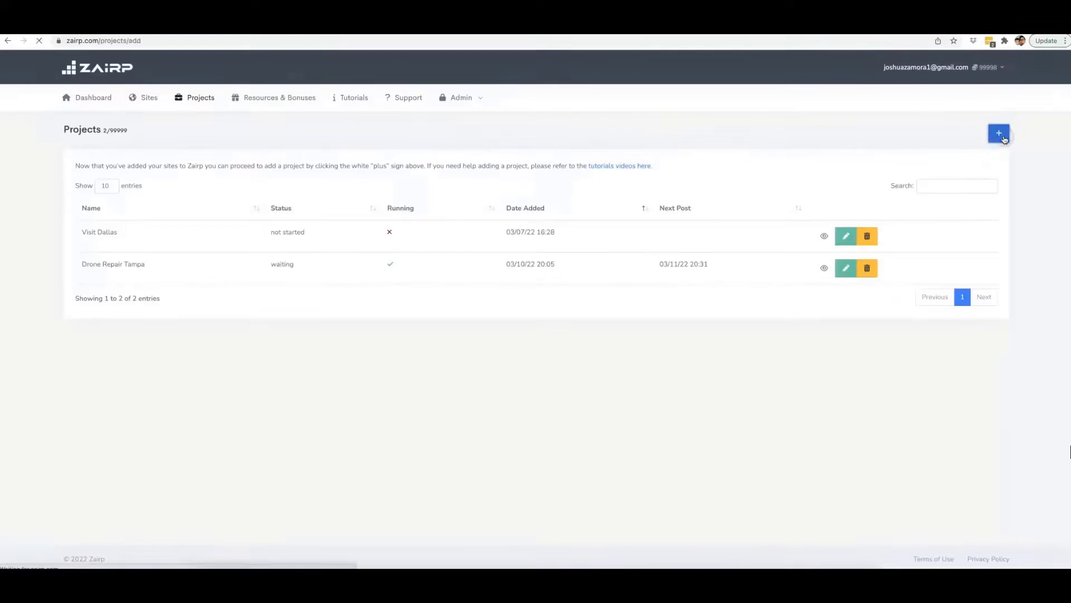
{"action": "left_click", "coordinate": [150, 221]}
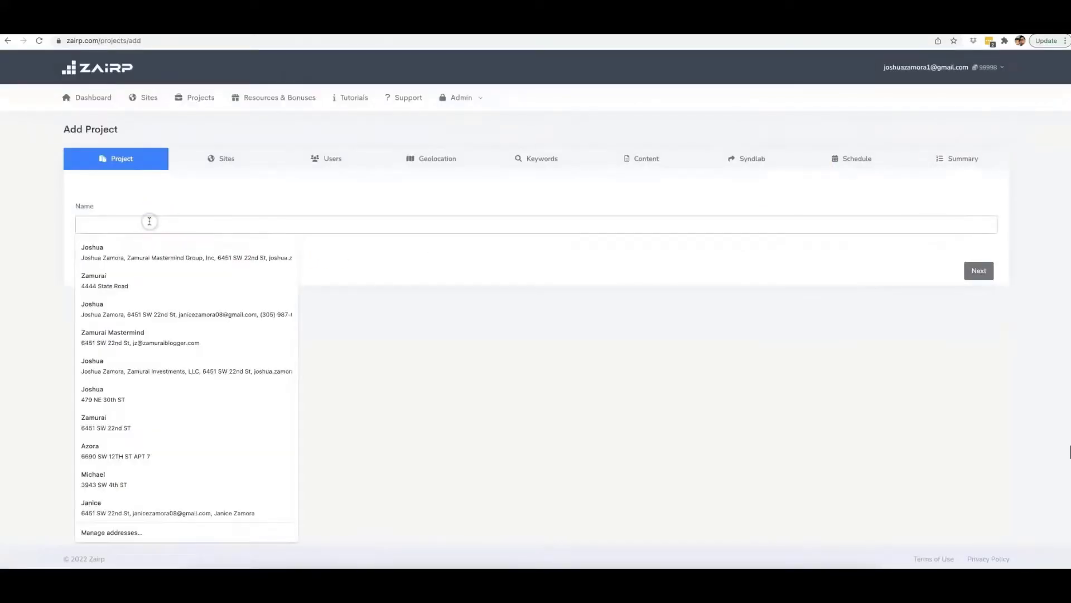
{"action": "type", "text": "Drone Re"}
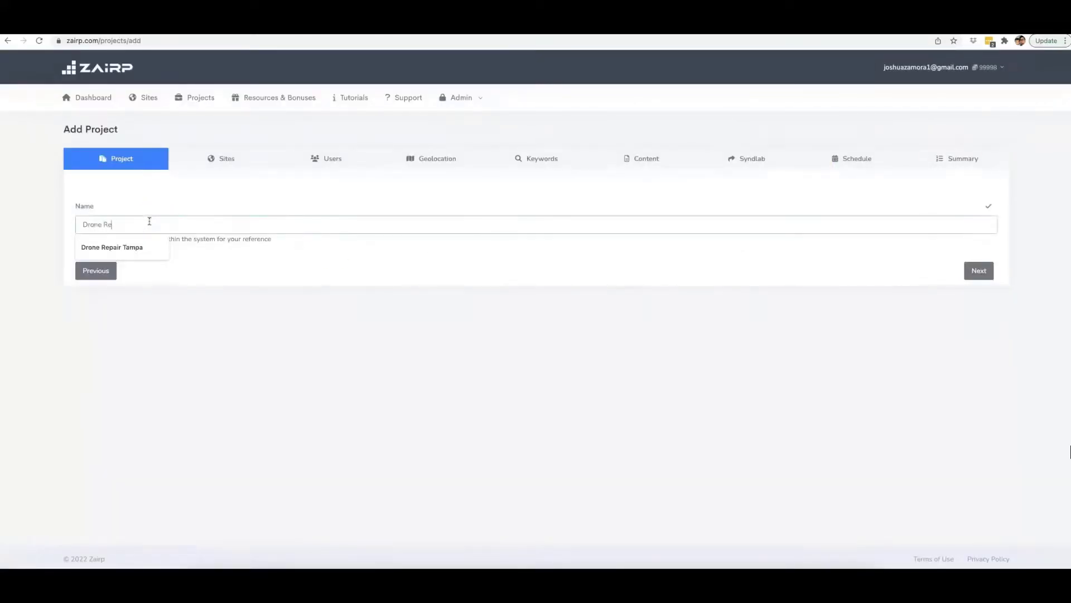
{"action": "type", "text": "pair Naples"}
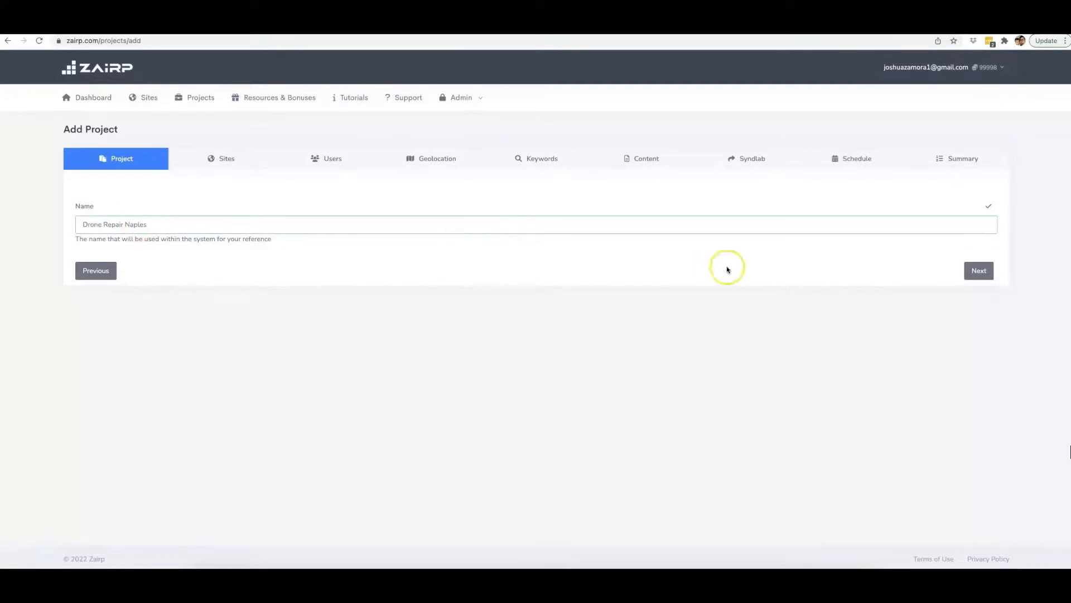
Select the WordPress site the project posts to, keep Customise Site Settings at No, and proceed to the user settings.
{"action": "left_click", "coordinate": [978, 273]}
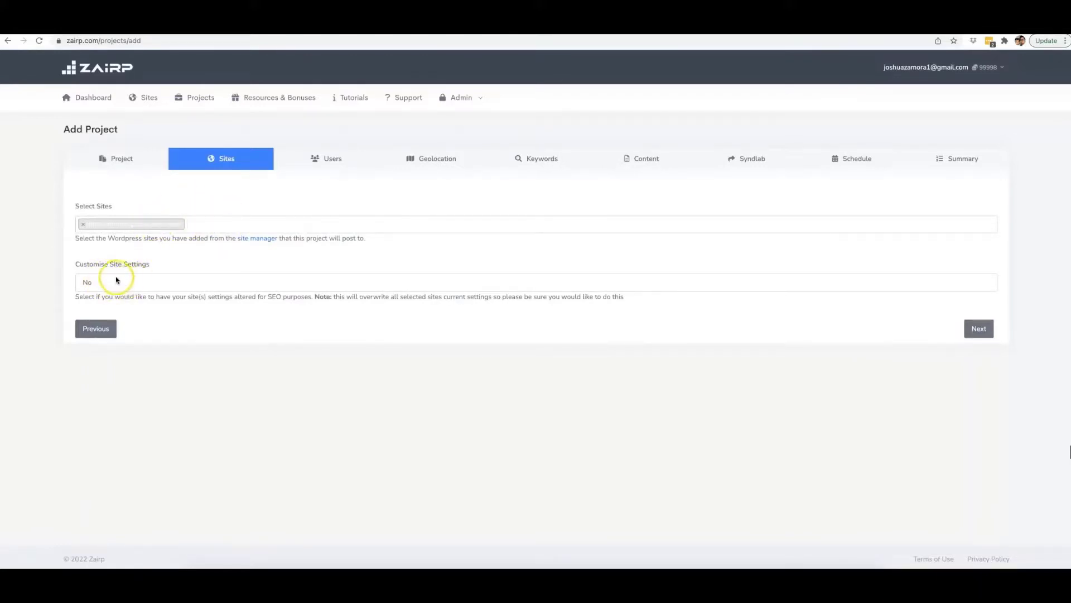
{"action": "left_click", "coordinate": [147, 281]}
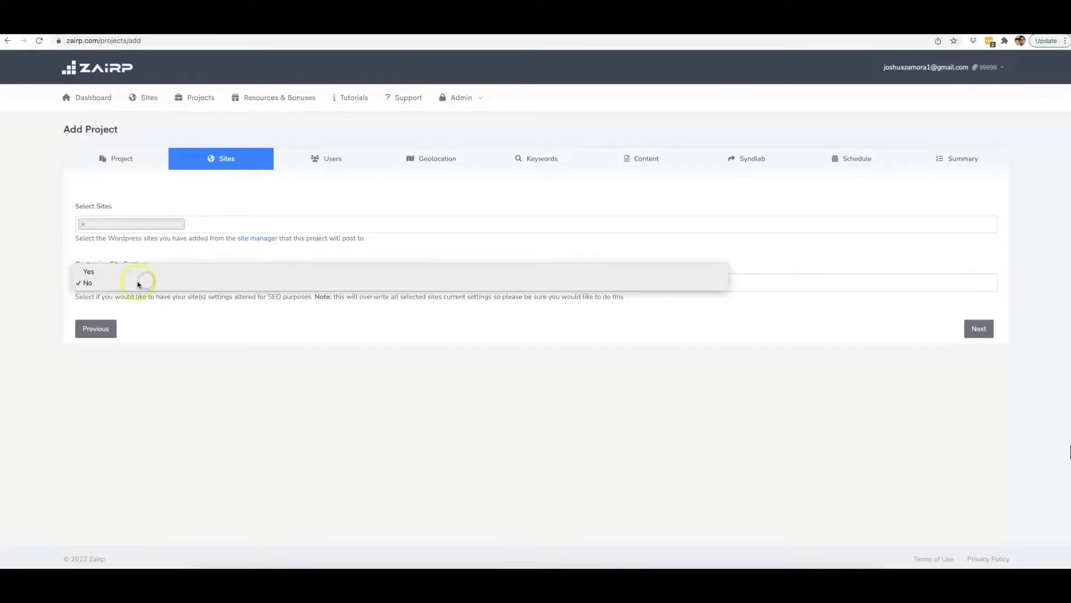
{"action": "left_click", "coordinate": [185, 335]}
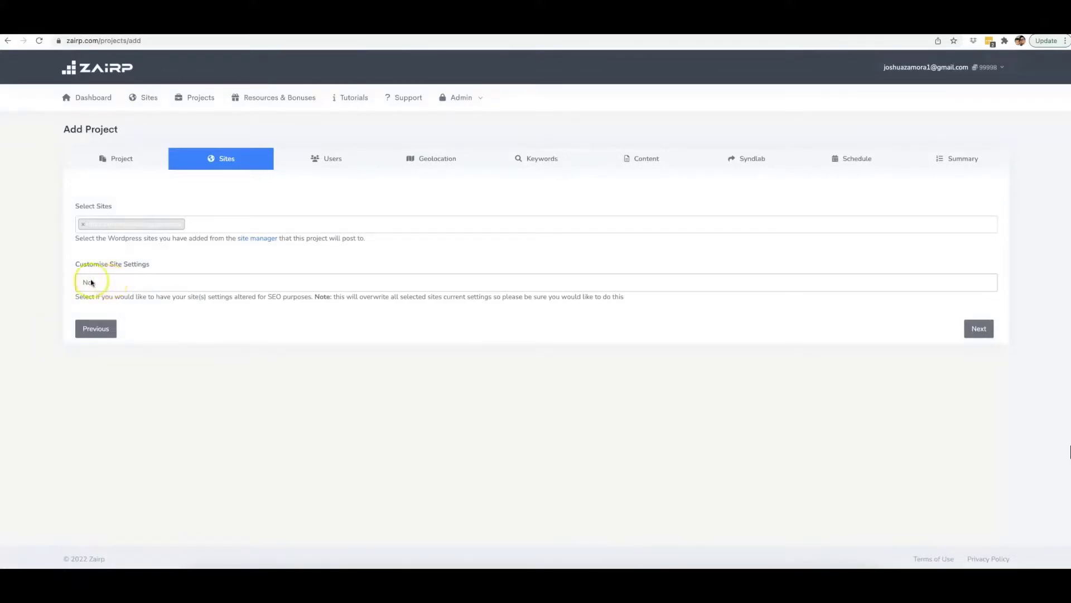
{"action": "left_click", "coordinate": [394, 341]}
{"action": "left_click", "coordinate": [987, 330]}
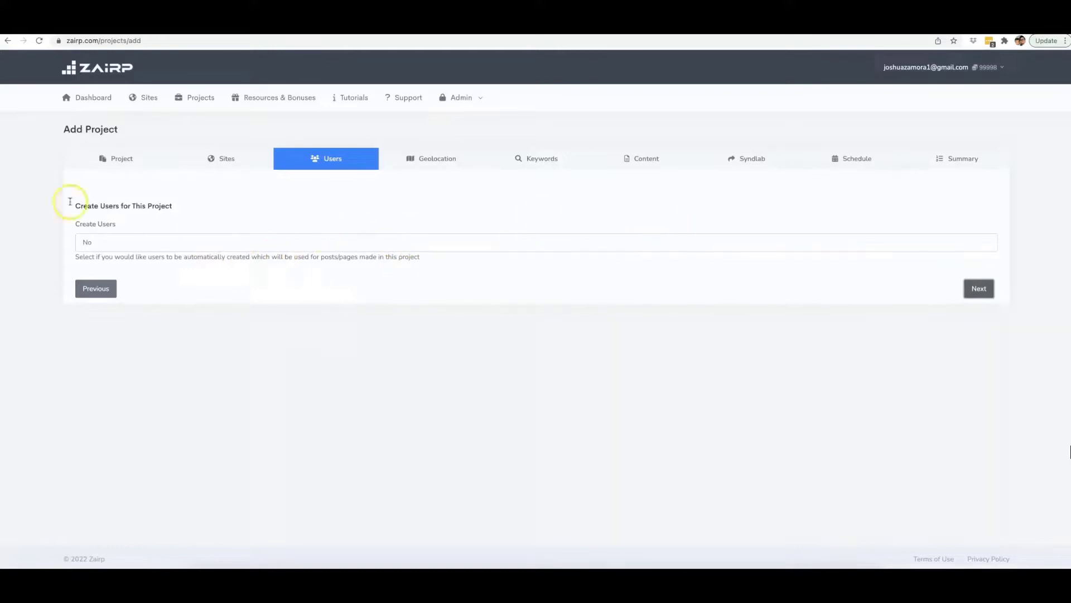
Keep Create Users at No, proceed to the geolocation settings and look through the list of countries.
{"action": "left_click", "coordinate": [974, 287]}
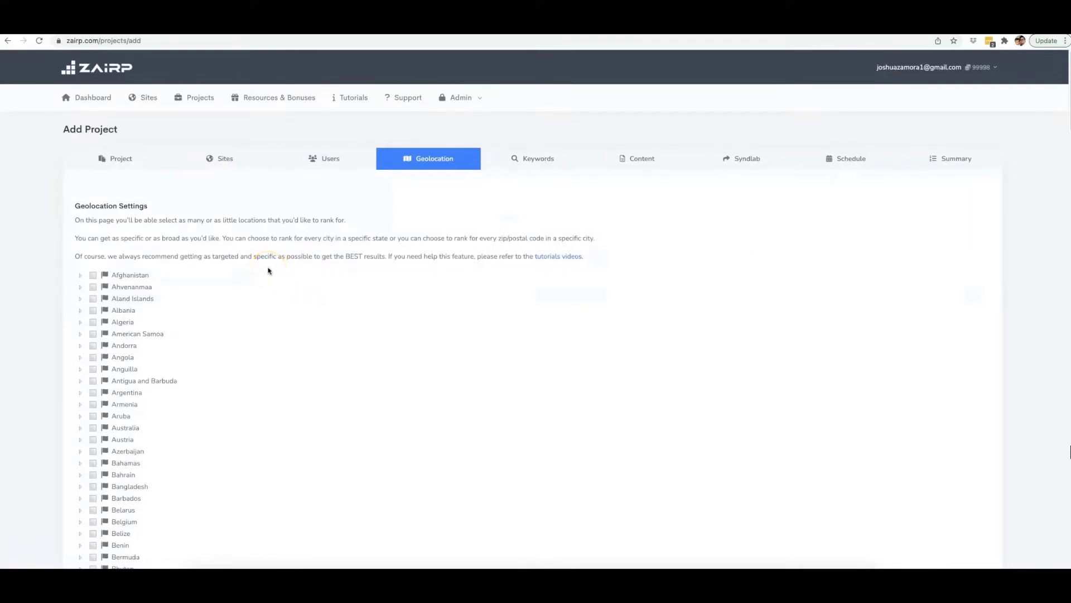
{"action": "scroll", "coordinate": [270, 273], "scroll_direction": "down", "scroll_amount": 1}
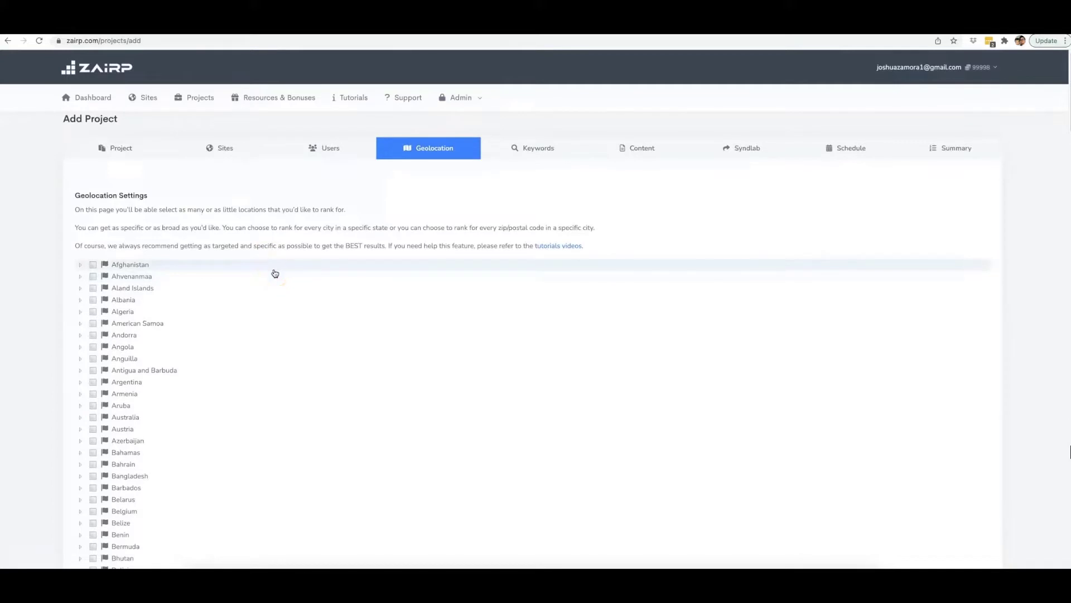
{"action": "scroll", "coordinate": [275, 273], "scroll_direction": "down", "scroll_amount": 1}
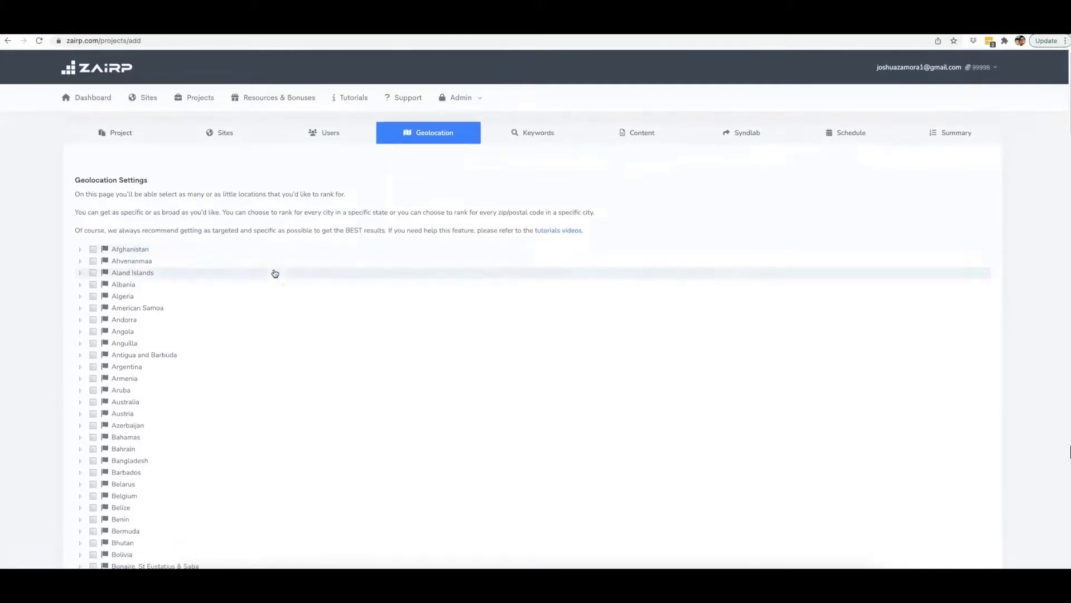
{"action": "scroll", "coordinate": [275, 273], "scroll_direction": "down", "scroll_amount": 2}
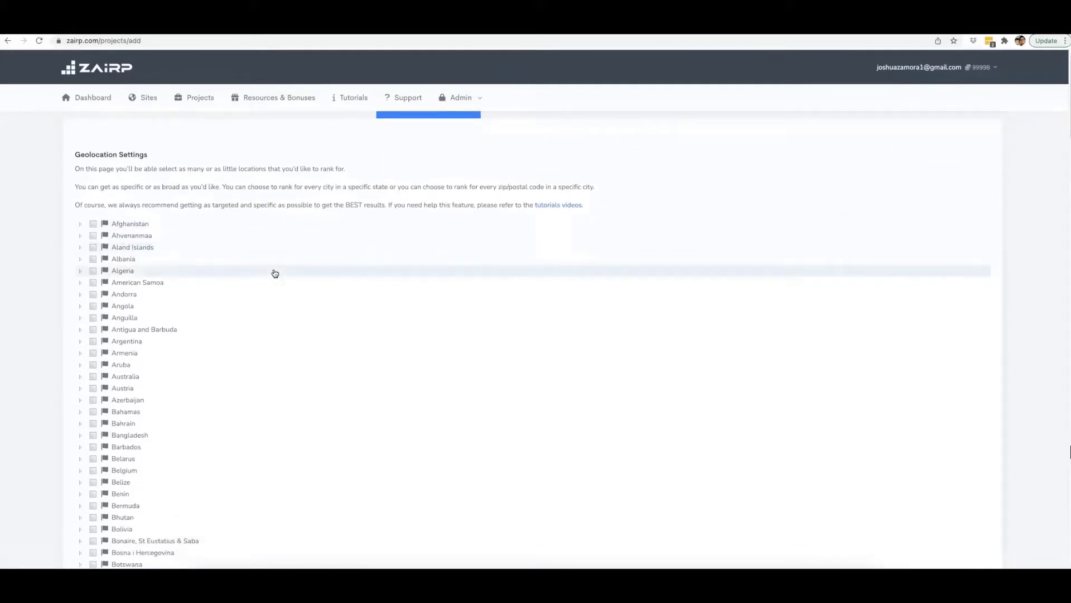
{"action": "scroll", "coordinate": [275, 273], "scroll_direction": "down", "scroll_amount": 2}
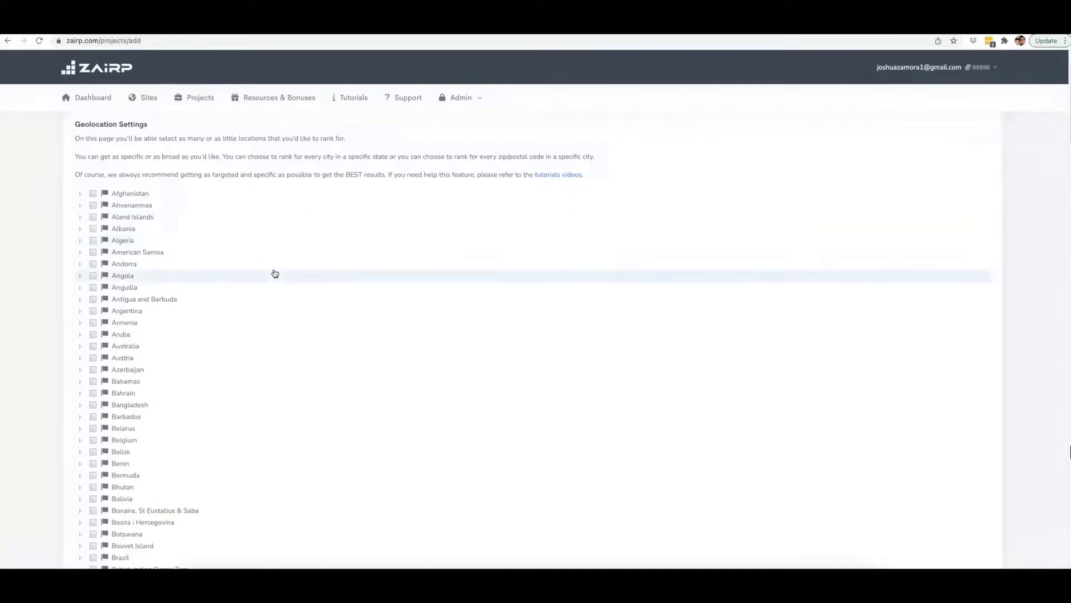
{"action": "scroll", "coordinate": [275, 273], "scroll_direction": "down", "scroll_amount": 4}
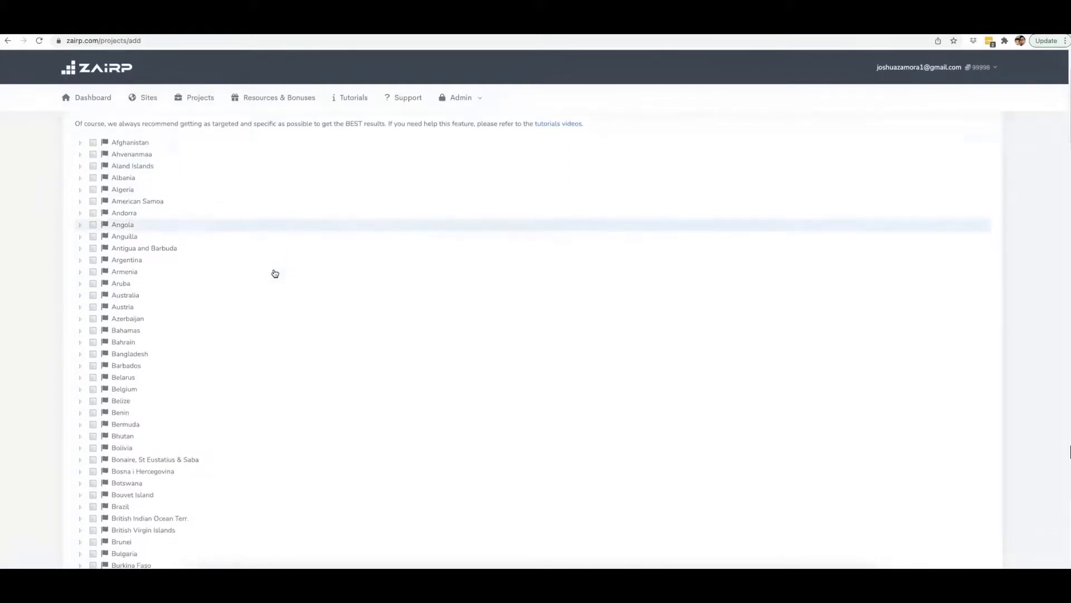
{"action": "scroll", "coordinate": [273, 273], "scroll_direction": "up", "scroll_amount": 5}
{"action": "left_click", "coordinate": [127, 219]}
{"action": "scroll", "coordinate": [172, 246], "scroll_direction": "down", "scroll_amount": 15}
{"action": "scroll", "coordinate": [178, 251], "scroll_direction": "down", "scroll_amount": 20}
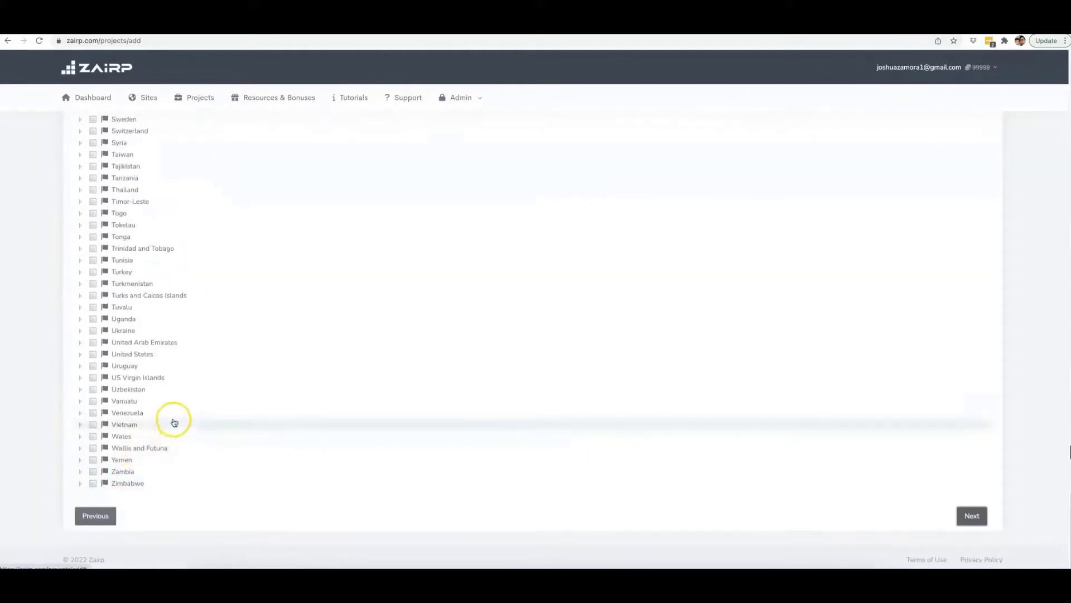
{"action": "scroll", "coordinate": [192, 401], "scroll_direction": "up", "scroll_amount": 5}
{"action": "scroll", "coordinate": [208, 402], "scroll_direction": "up", "scroll_amount": 5}
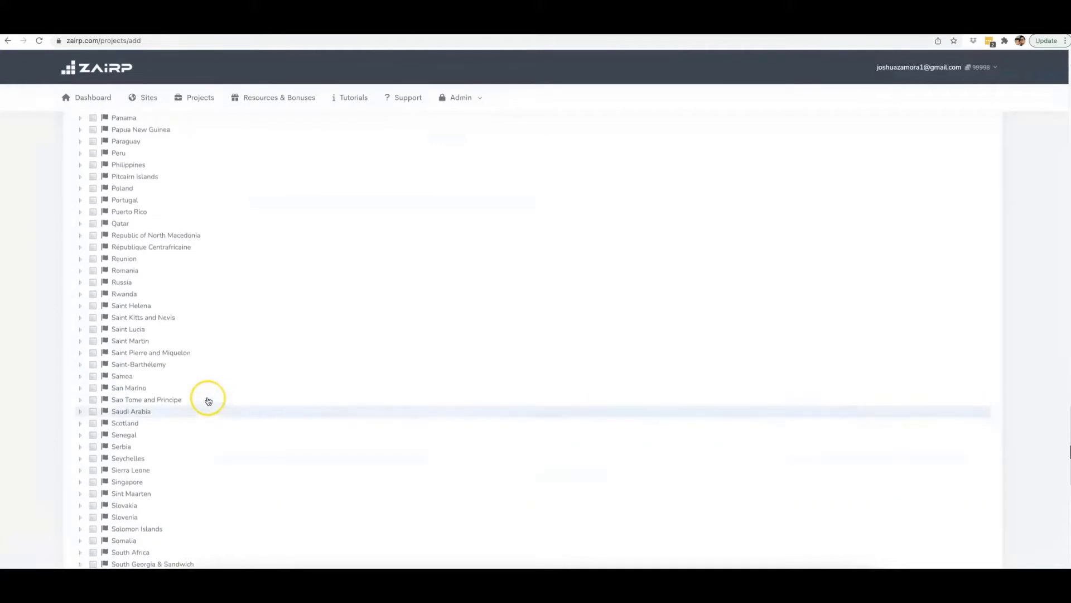
{"action": "scroll", "coordinate": [208, 399], "scroll_direction": "down", "scroll_amount": 5}
{"action": "scroll", "coordinate": [208, 400], "scroll_direction": "down", "scroll_amount": 5}
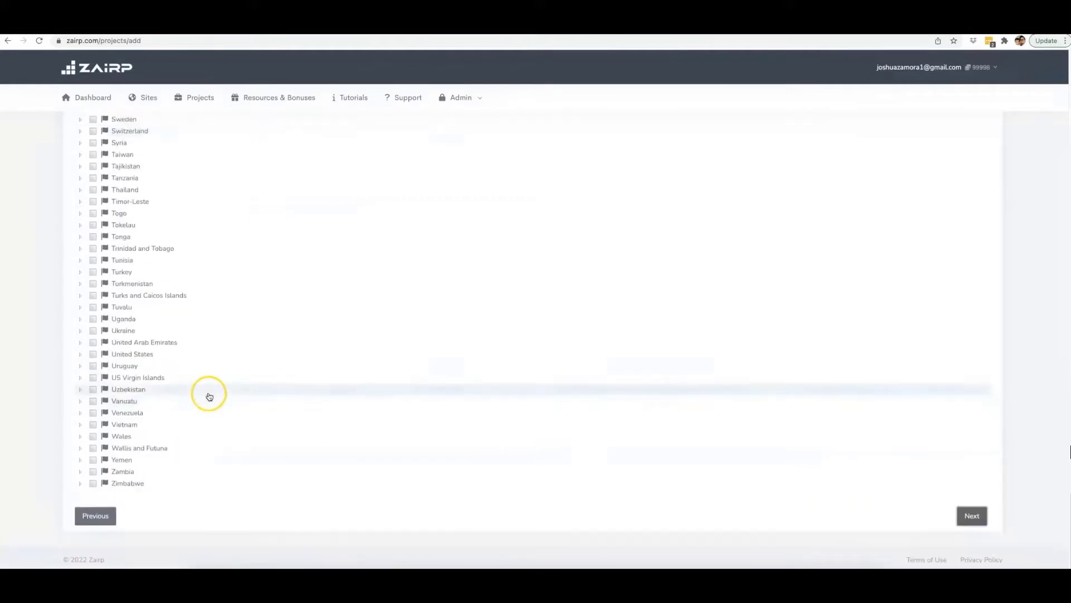
Expand the United States and then Florida in the location tree to list the state's cities.
{"action": "left_click", "coordinate": [80, 355]}
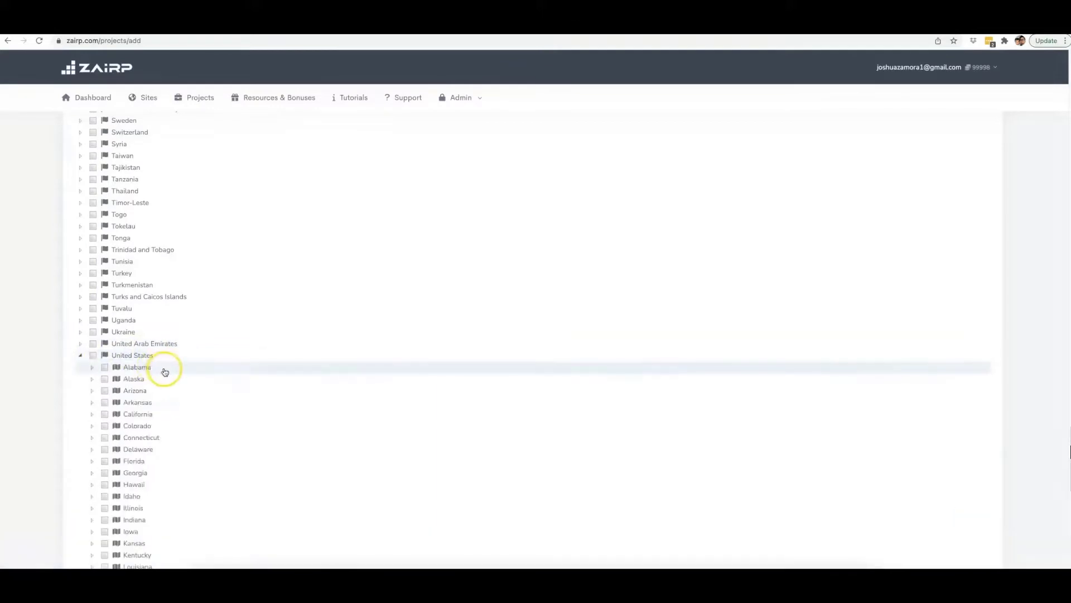
{"action": "scroll", "coordinate": [165, 368], "scroll_direction": "down", "scroll_amount": 2}
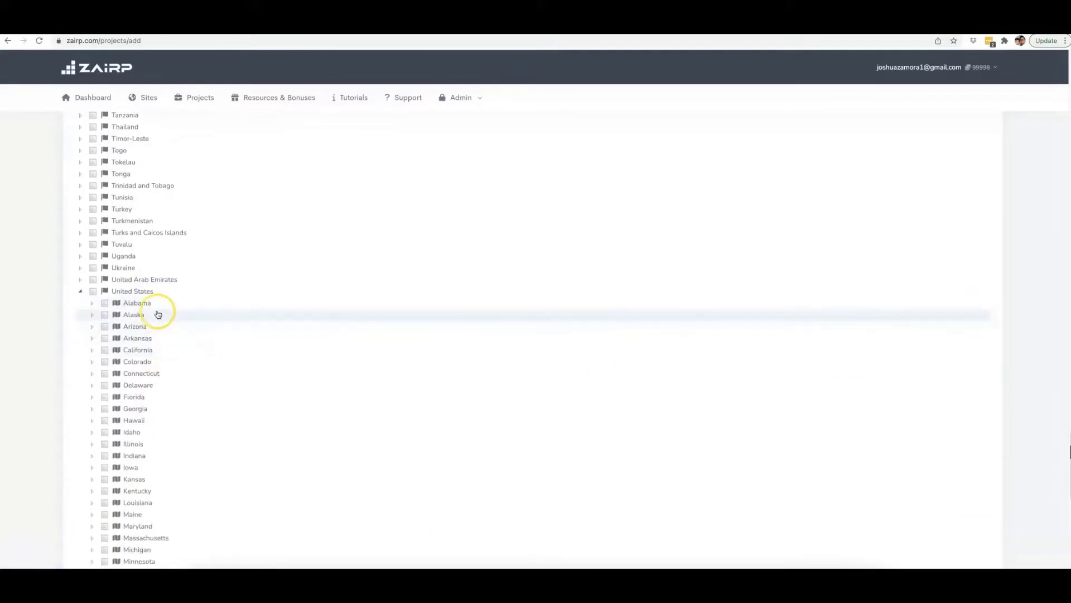
{"action": "scroll", "coordinate": [160, 397], "scroll_direction": "down", "scroll_amount": 2}
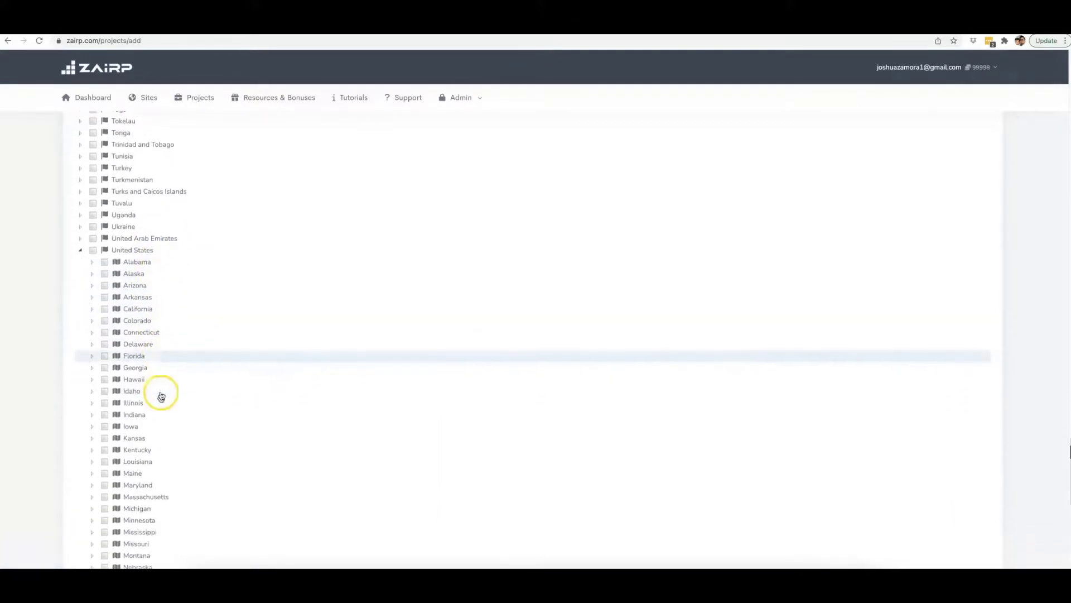
{"action": "scroll", "coordinate": [161, 394], "scroll_direction": "down", "scroll_amount": 2}
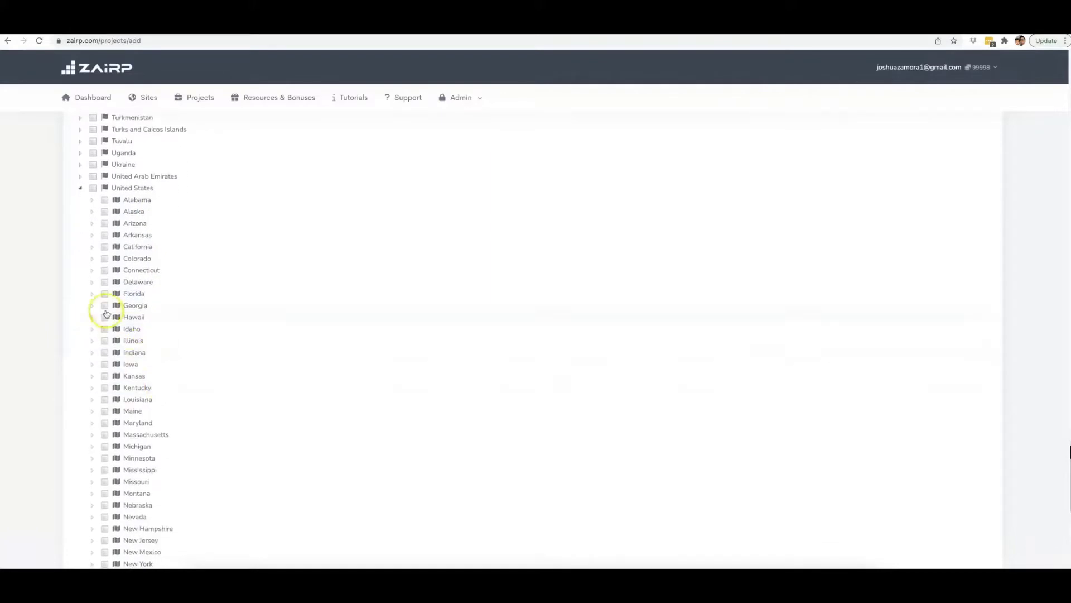
{"action": "left_click", "coordinate": [92, 294]}
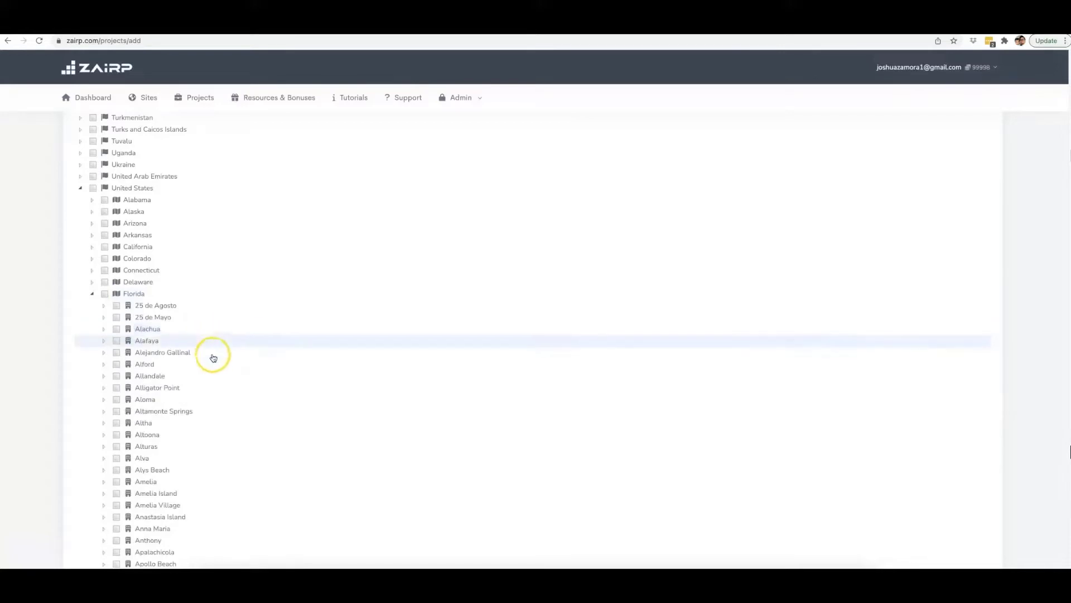
Select Naples, Florida with all of its zip codes as the target location and proceed to the keywords.
{"action": "scroll", "coordinate": [212, 385], "scroll_direction": "down", "scroll_amount": 10}
{"action": "scroll", "coordinate": [216, 389], "scroll_direction": "down", "scroll_amount": 20}
{"action": "scroll", "coordinate": [216, 389], "scroll_direction": "down", "scroll_amount": 20}
{"action": "left_click", "coordinate": [103, 287]}
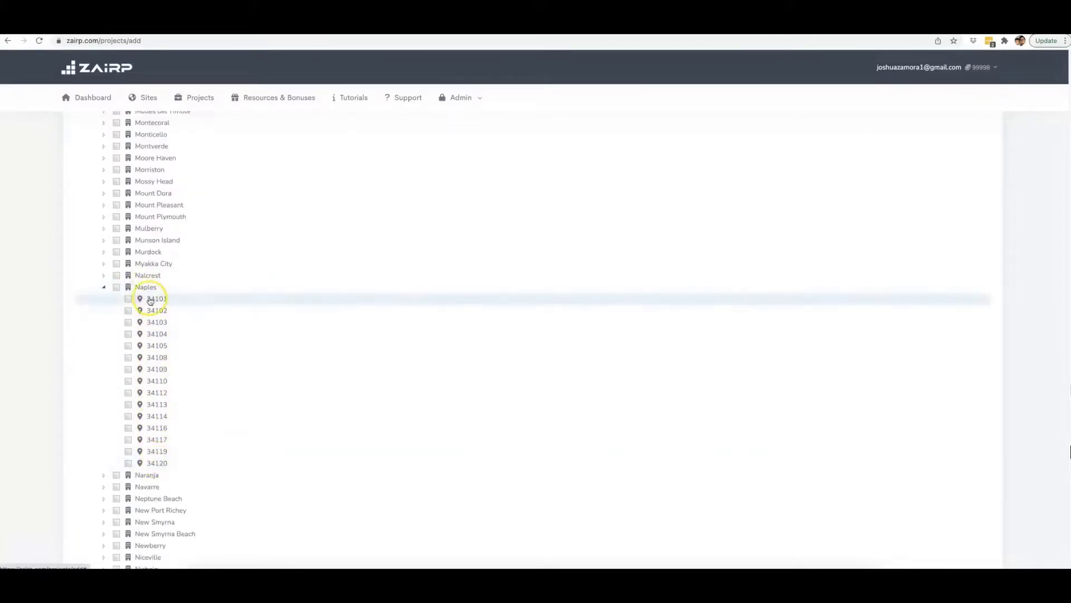
{"action": "left_click", "coordinate": [116, 288]}
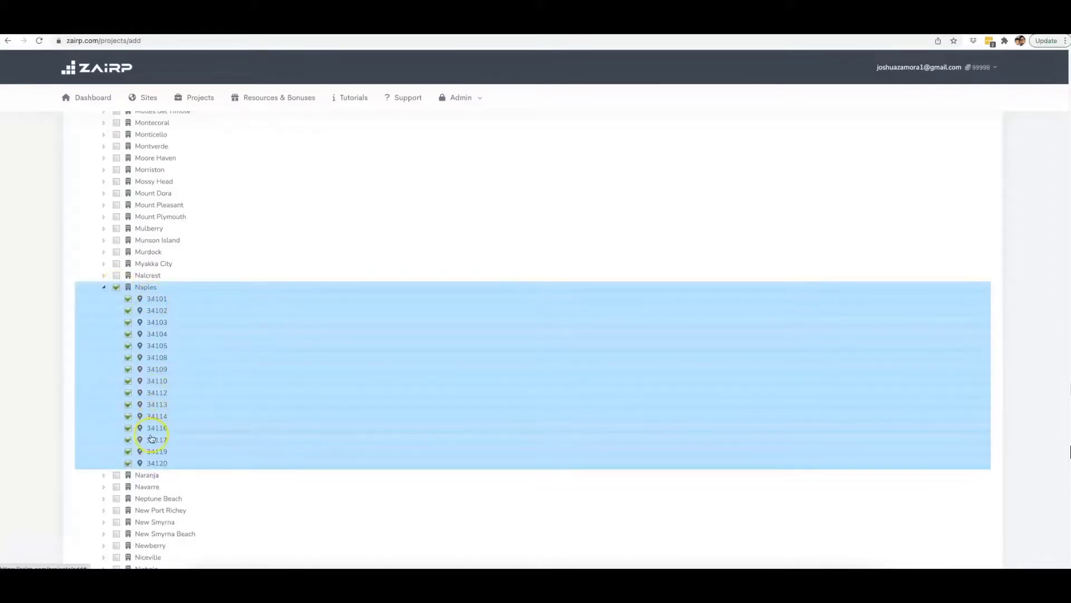
{"action": "scroll", "coordinate": [334, 359], "scroll_direction": "down", "scroll_amount": 20}
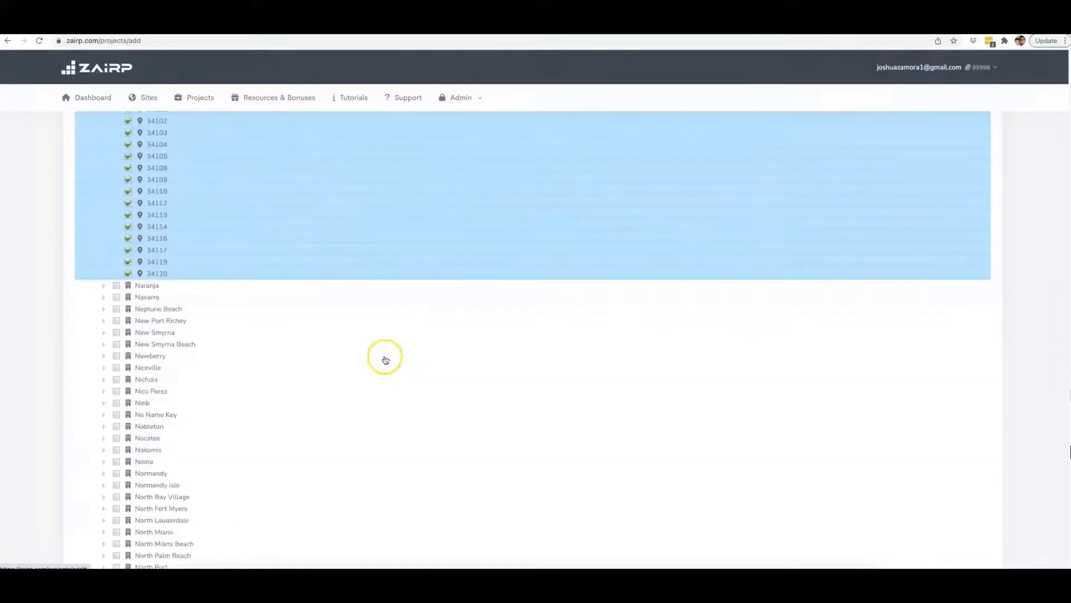
{"action": "scroll", "coordinate": [915, 461], "scroll_direction": "down", "scroll_amount": 10}
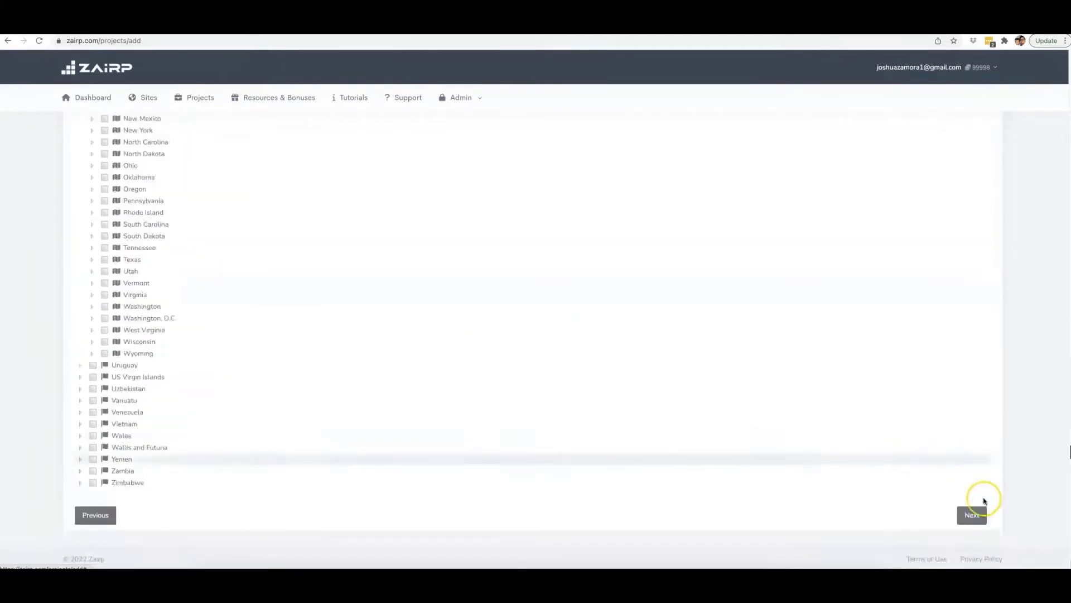
{"action": "left_click", "coordinate": [977, 512]}
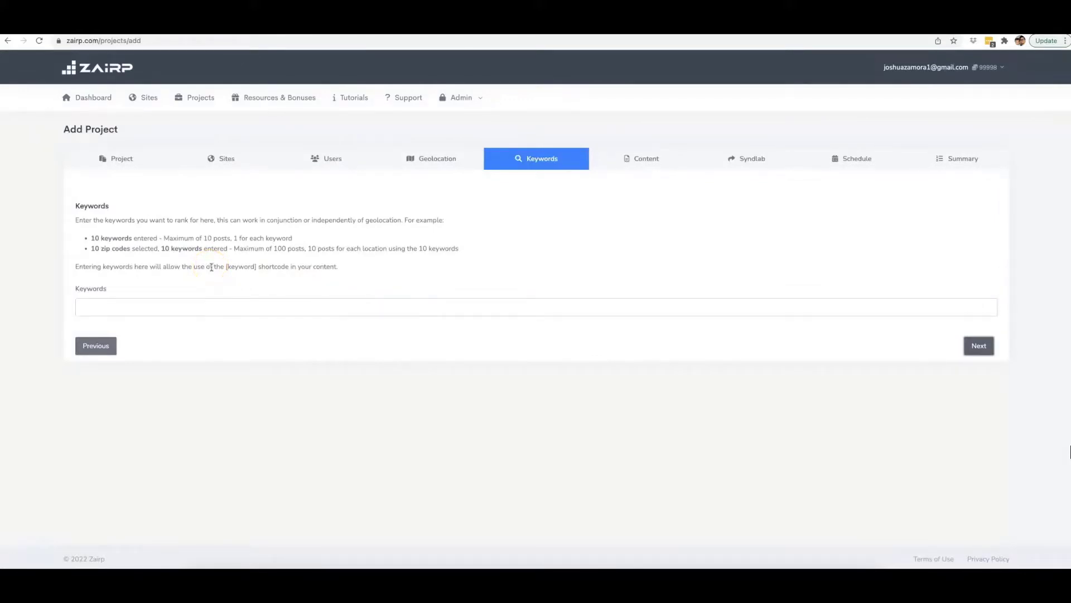
Add the keywords Drone Repair and Drone Repair Expert to the project.
{"action": "left_click", "coordinate": [190, 304]}
{"action": "type", "text": "Drone"}
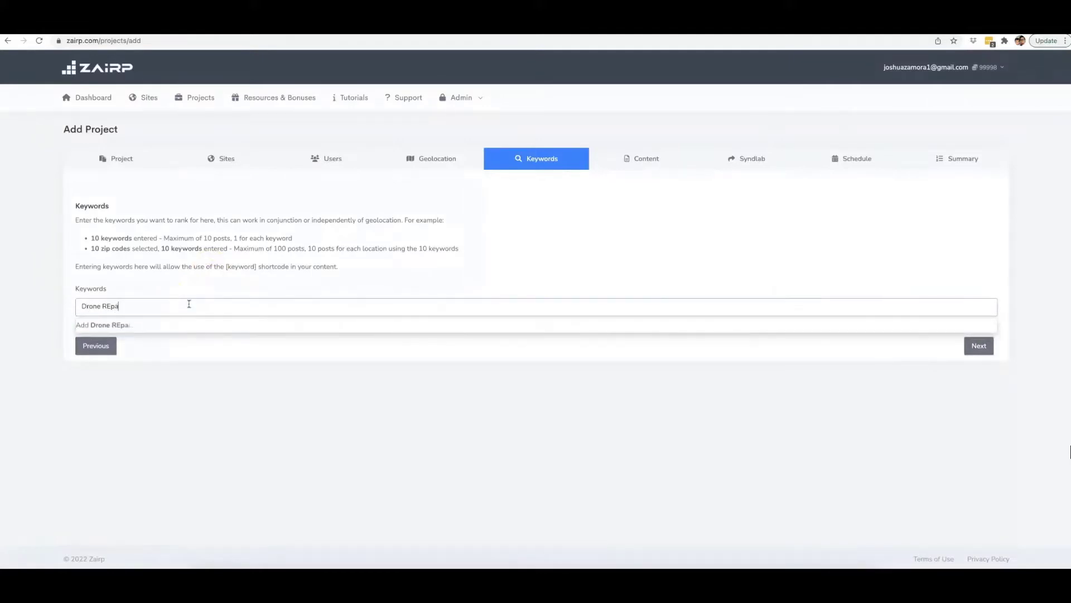
{"action": "type", "text": " Repair"}
{"action": "key", "text": "Return"}
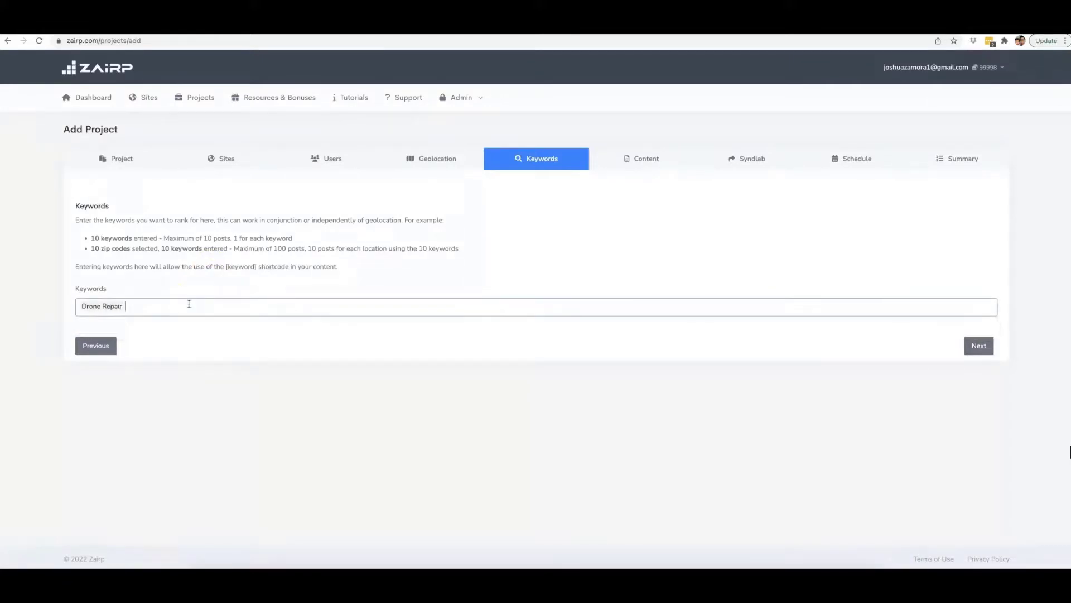
{"action": "type", "text": "Dr"}
{"action": "type", "text": "one"}
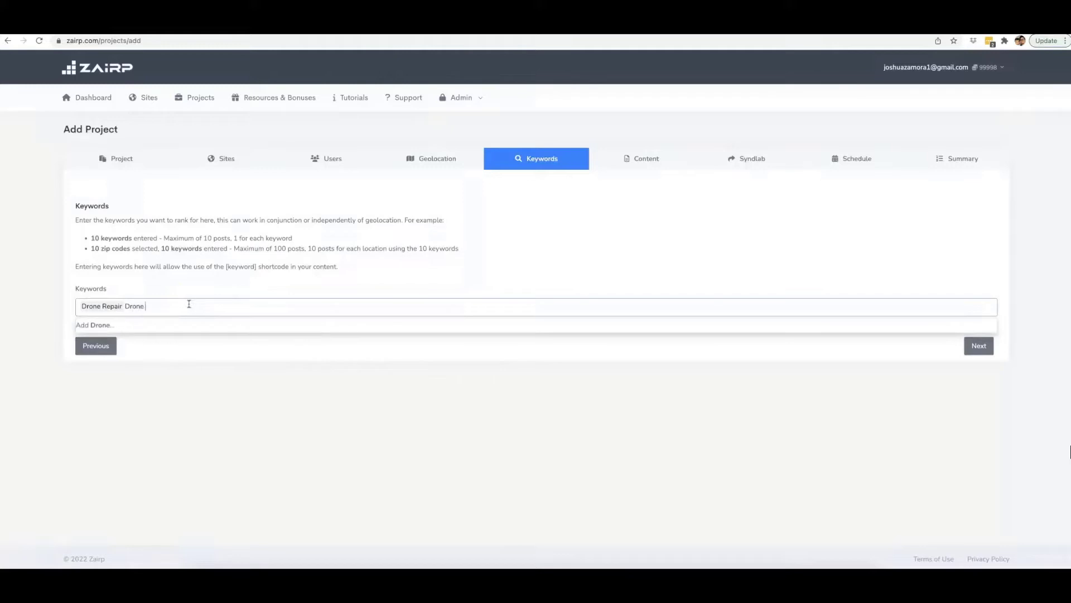
{"action": "type", "text": " Repair Expert"}
{"action": "key", "text": "Return"}
Add Drone Repair Professional as another keyword.
{"action": "type", "text": "Drone Repai"}
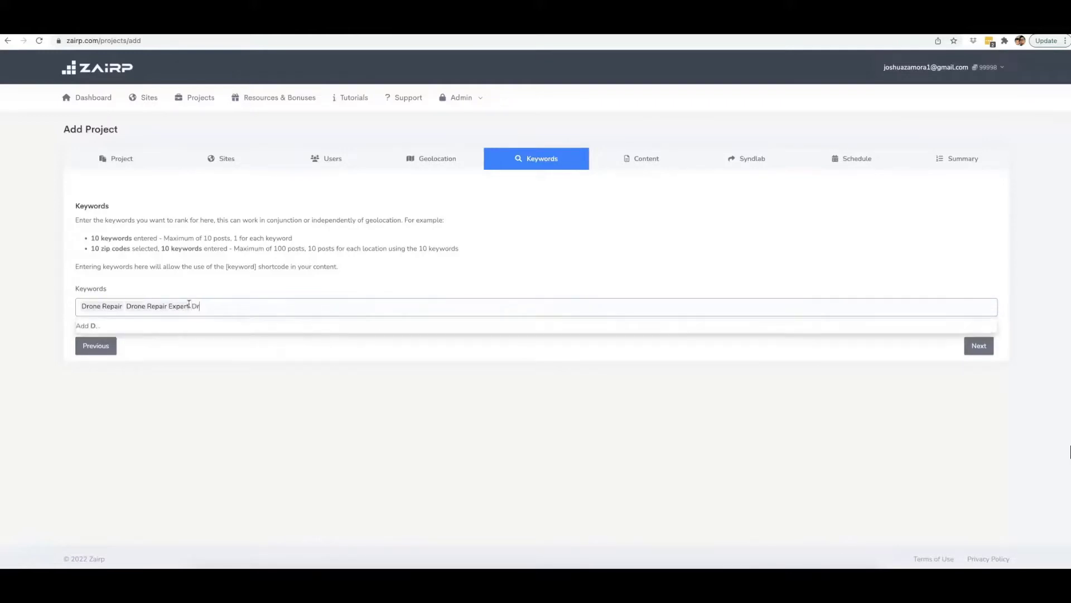
{"action": "type", "text": "r Professi"}
{"action": "key", "text": "BackSpace"}
{"action": "type", "text": "sional"}
{"action": "key", "text": "Return"}
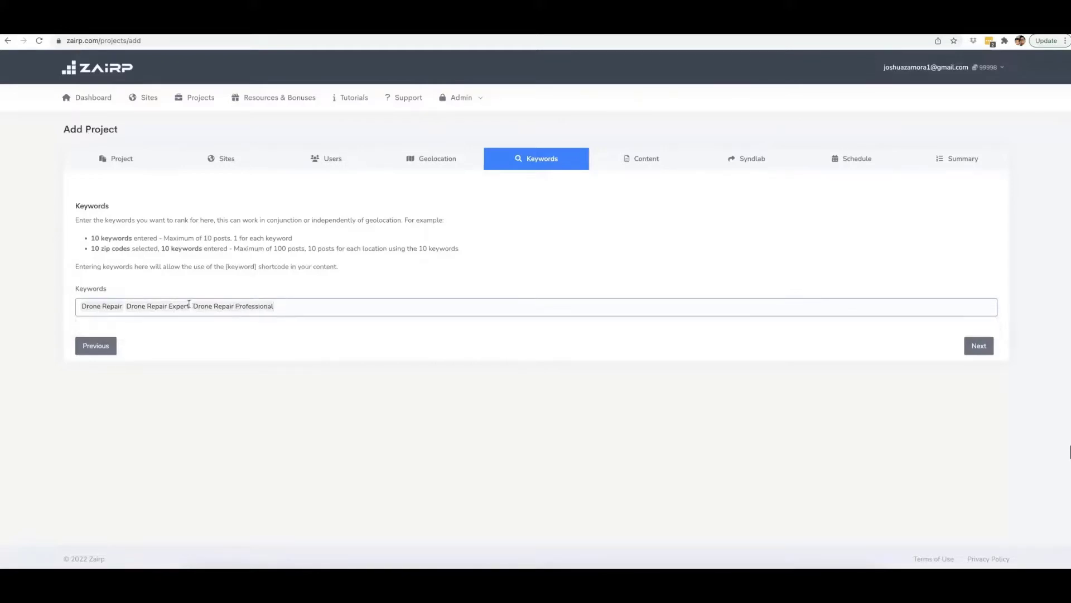
Add the keyword Drone Repair Experts and proceed to the content settings.
{"action": "type", "text": "Drone"}
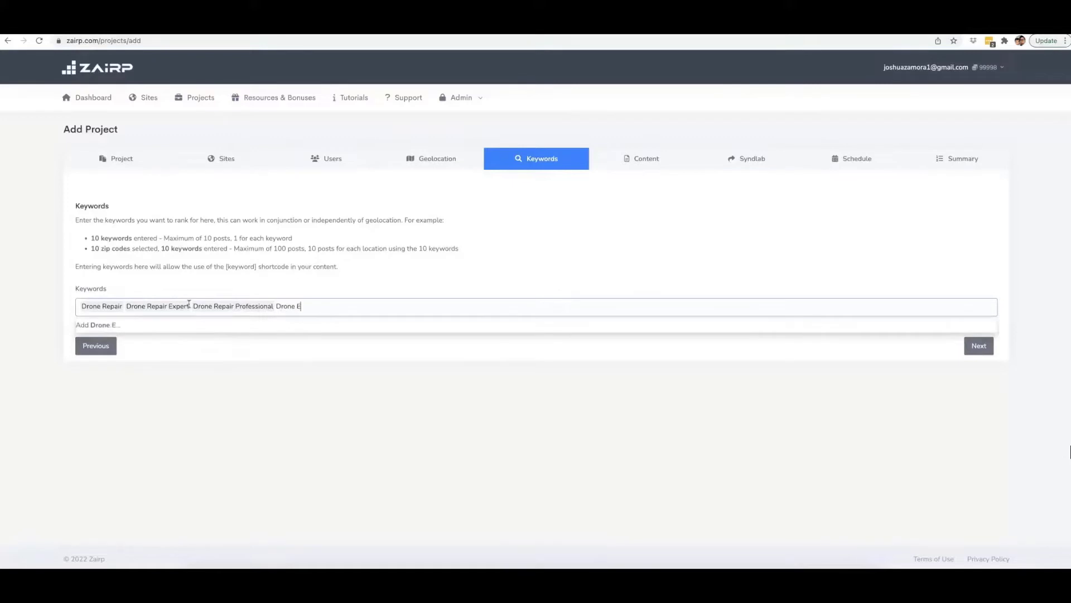
{"action": "type", "text": " Repair Experts"}
{"action": "key", "text": "Return"}
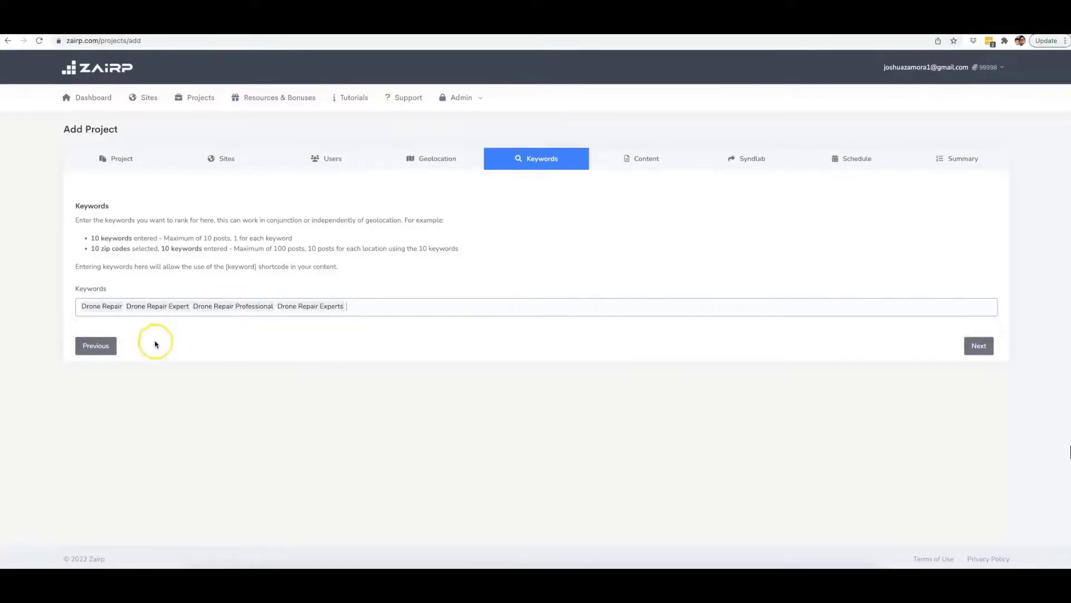
{"action": "left_click", "coordinate": [966, 351]}
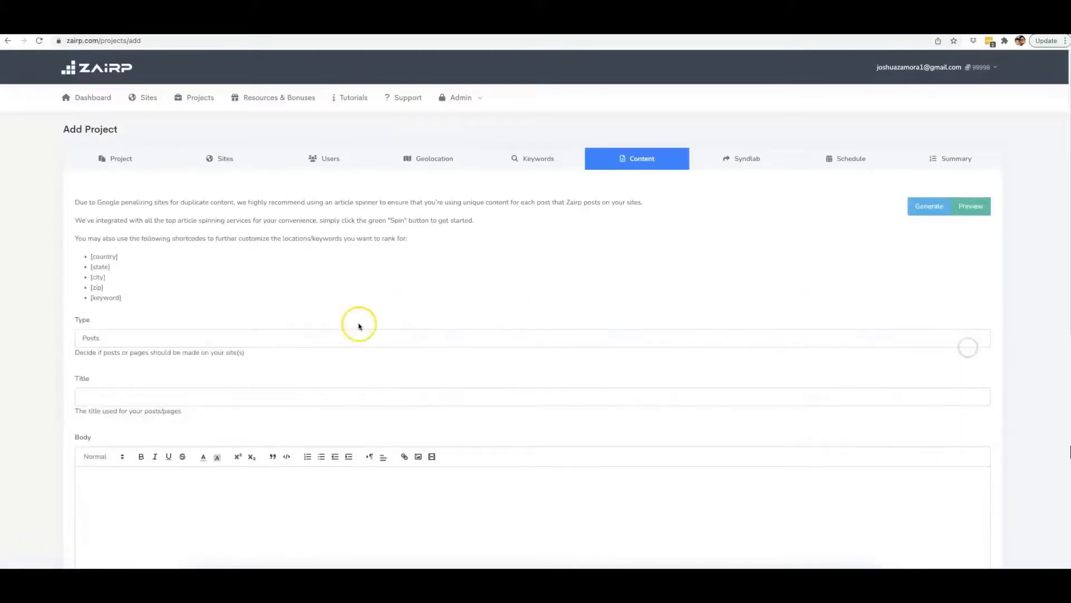
Look over the content form, then open the AI content generator and keep its language at English.
{"action": "scroll", "coordinate": [219, 333], "scroll_direction": "down", "scroll_amount": 1}
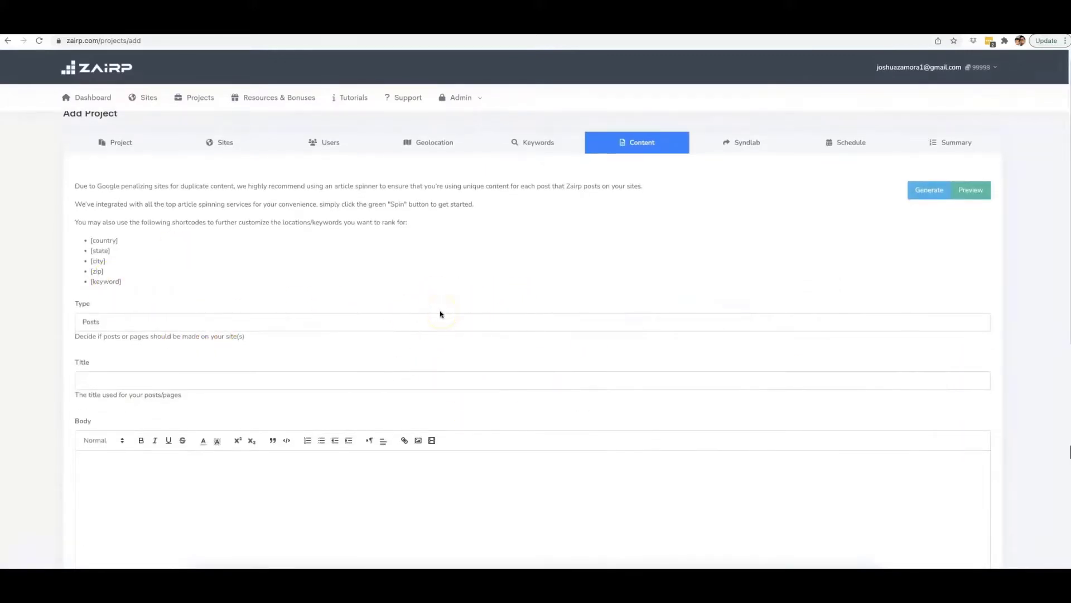
{"action": "scroll", "coordinate": [441, 314], "scroll_direction": "down", "scroll_amount": 2}
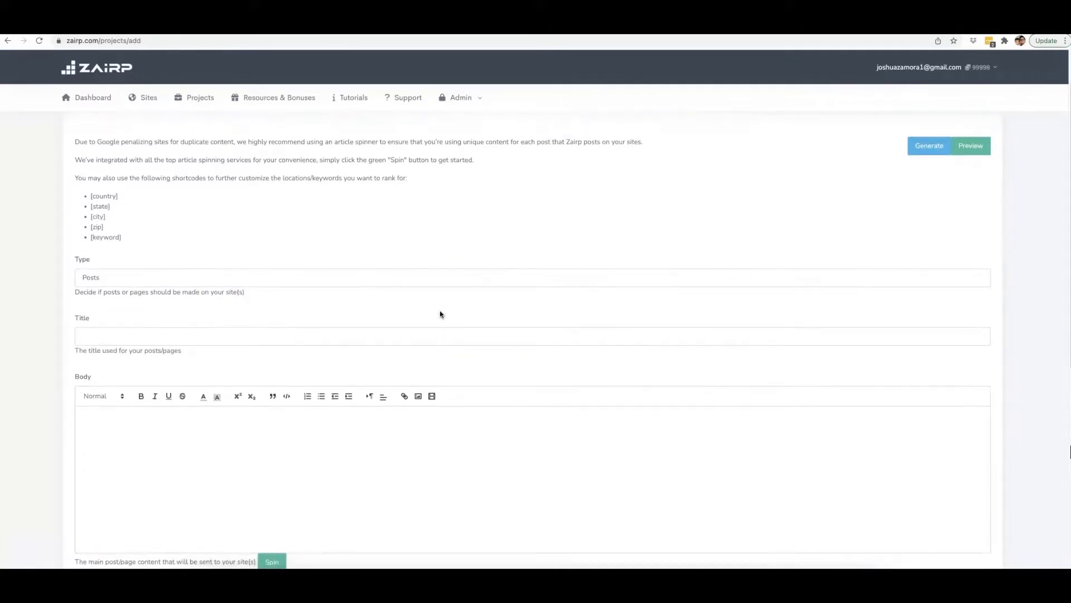
{"action": "scroll", "coordinate": [539, 301], "scroll_direction": "up", "scroll_amount": 2}
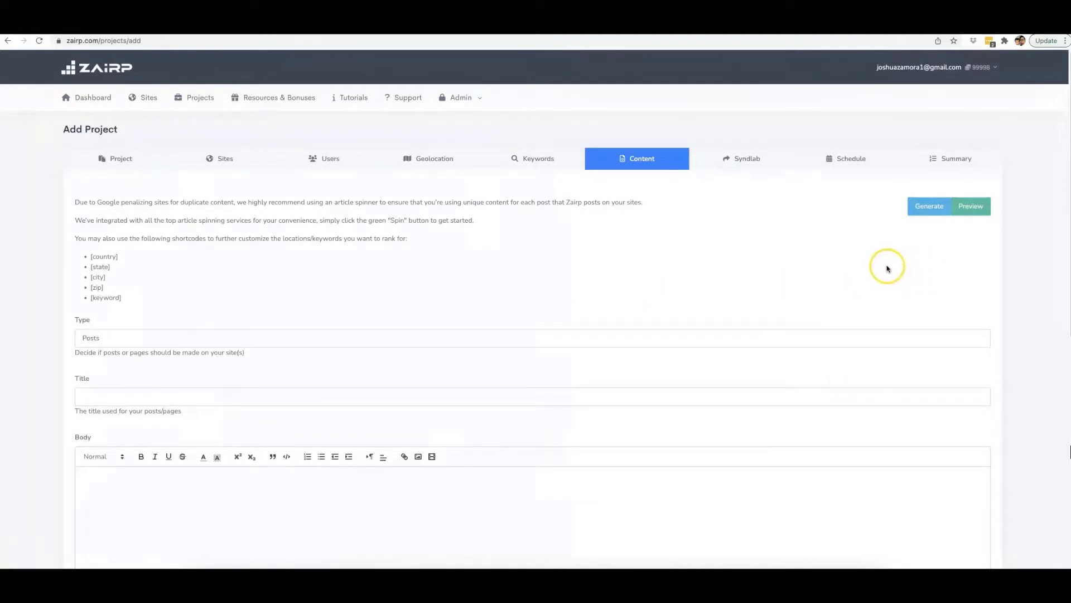
{"action": "left_click", "coordinate": [925, 209]}
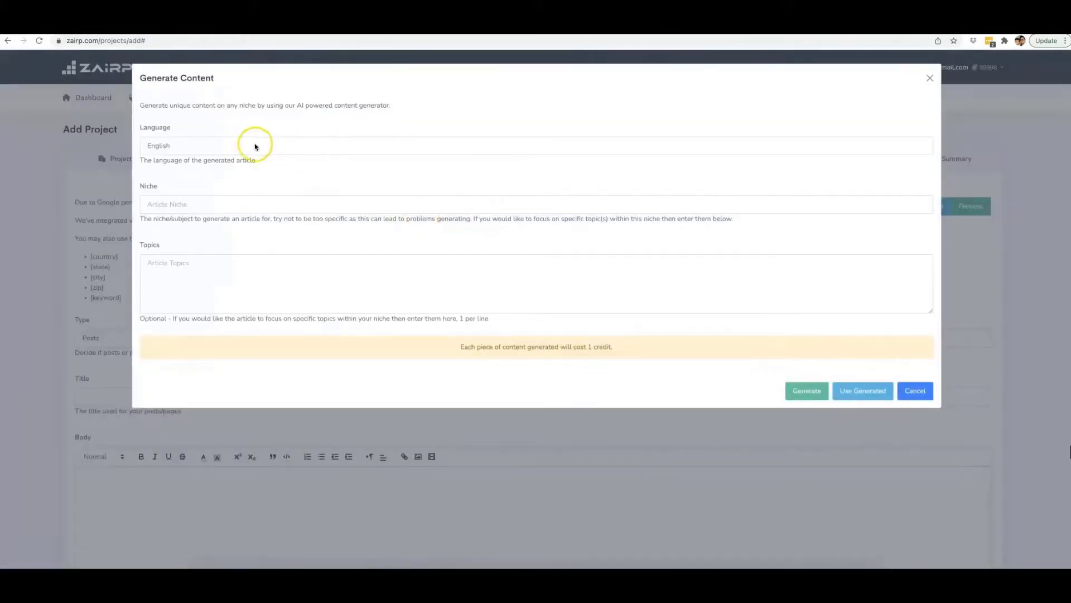
{"action": "left_click", "coordinate": [230, 146]}
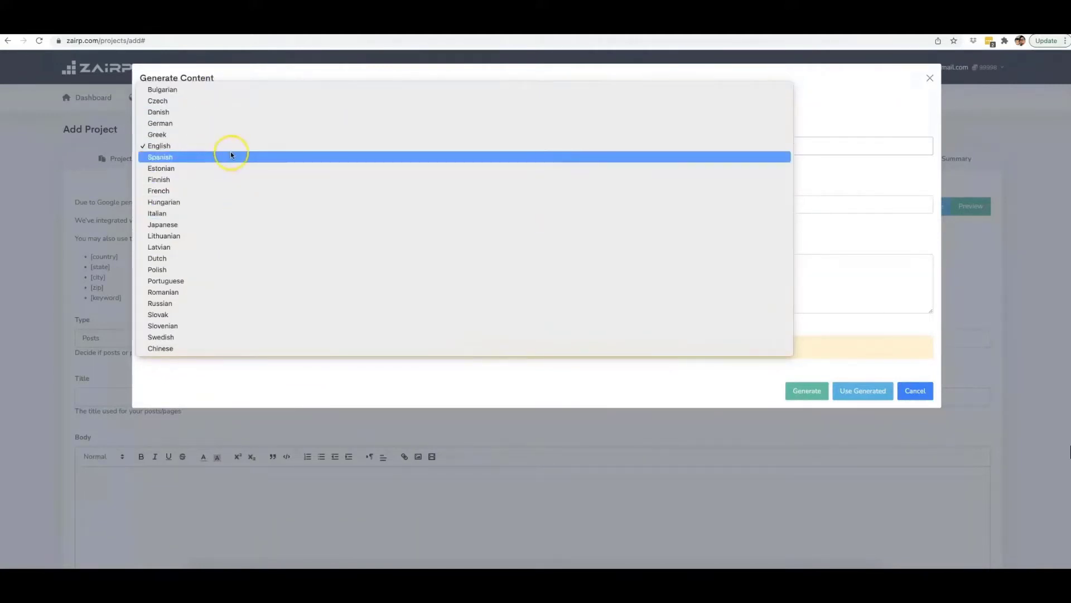
{"action": "left_click", "coordinate": [202, 147]}
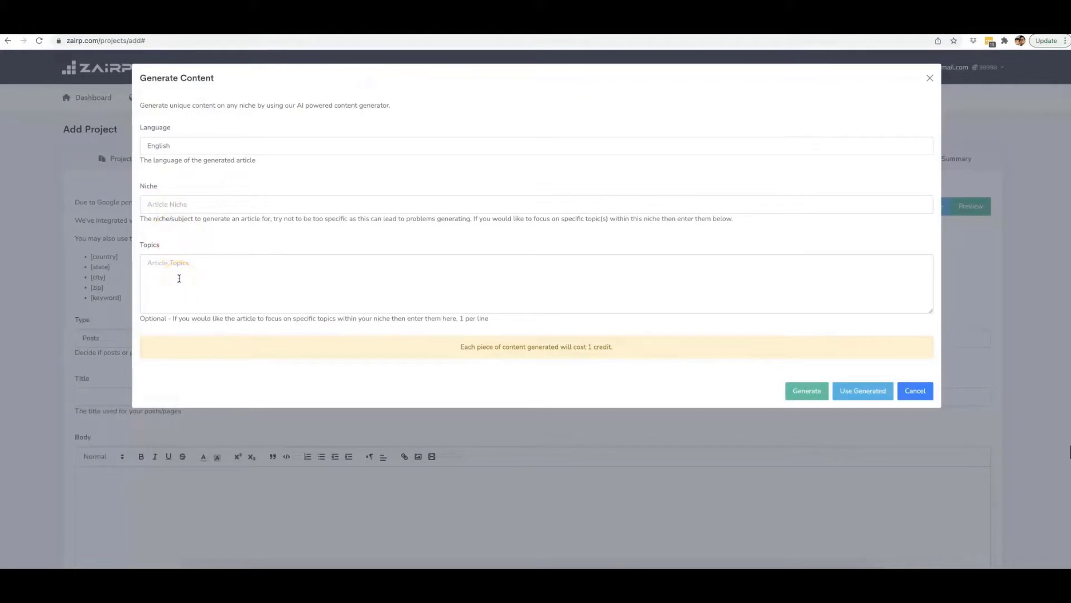
Generate an English article for the niche Weight loss with topics "how to lose weight in your belly" and "what are the best excercises".
{"action": "left_click", "coordinate": [179, 205]}
{"action": "type", "text": "Weight loss"}
{"action": "left_click", "coordinate": [212, 277]}
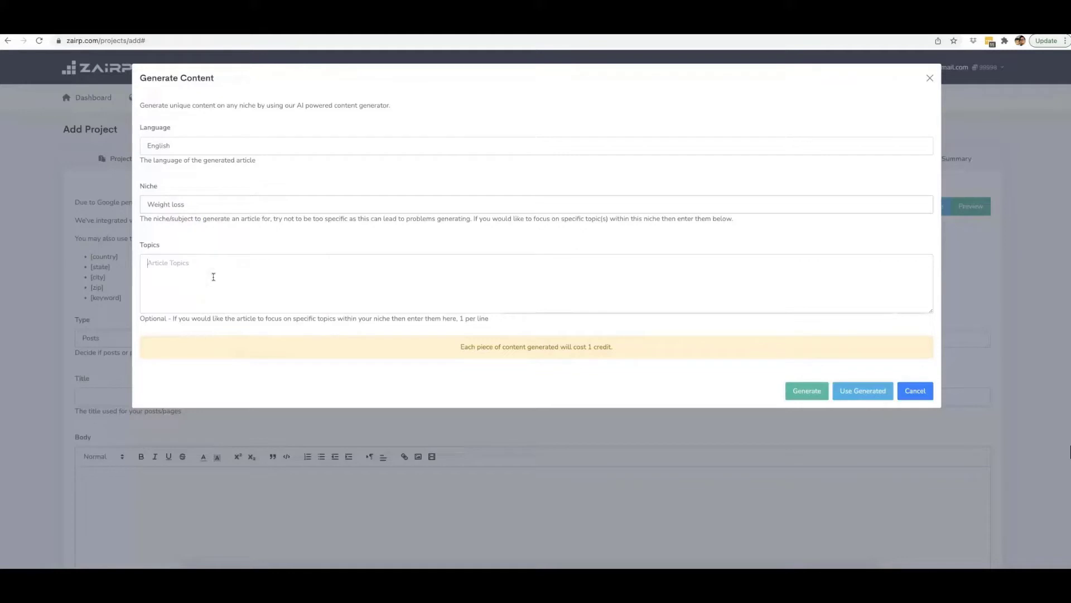
{"action": "type", "text": "how"}
{"action": "type", "text": " to lose weight in your belly "}
{"action": "type", "text": "what are the best exer"}
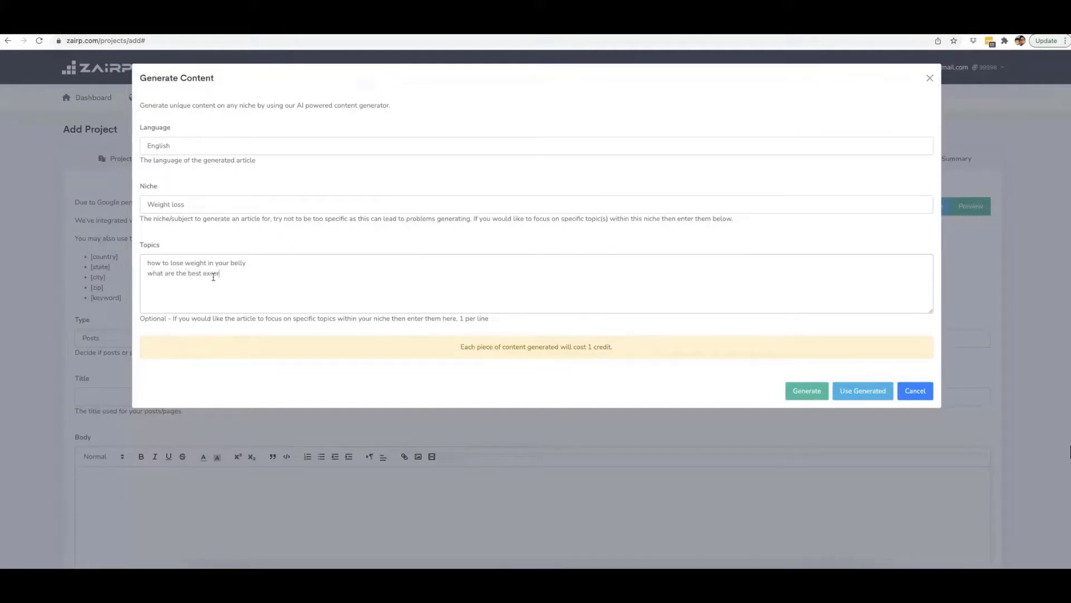
{"action": "key", "text": "BackSpace"}
{"action": "key", "text": "BackSpace"}
{"action": "type", "text": "cercises"}
{"action": "left_click", "coordinate": [807, 390]}
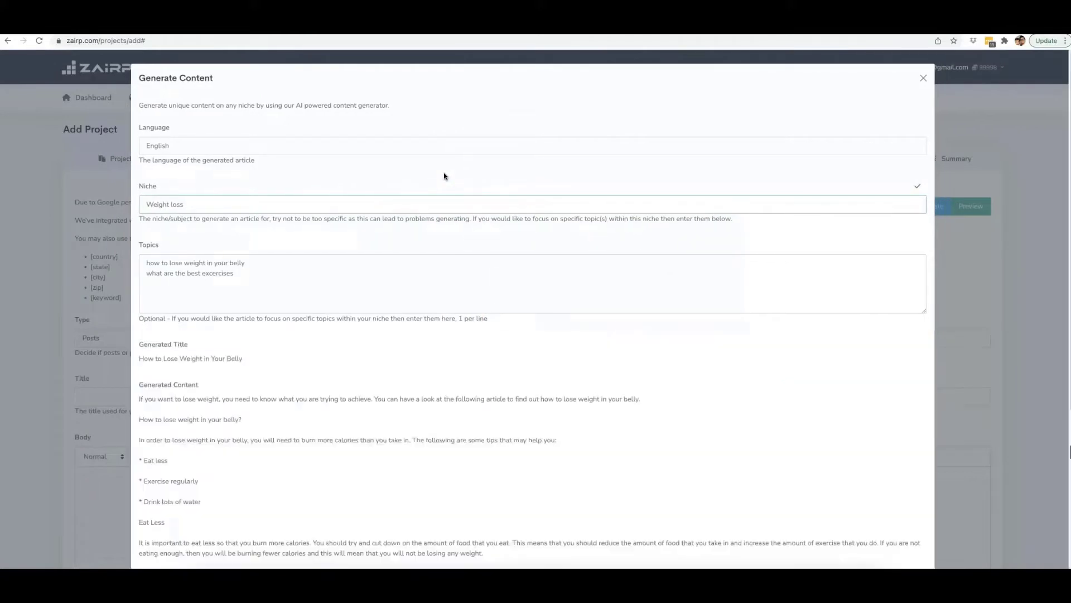
Review the generated article's title, introduction, section headings, body text and tags.
{"action": "scroll", "coordinate": [390, 195], "scroll_direction": "down", "scroll_amount": 3}
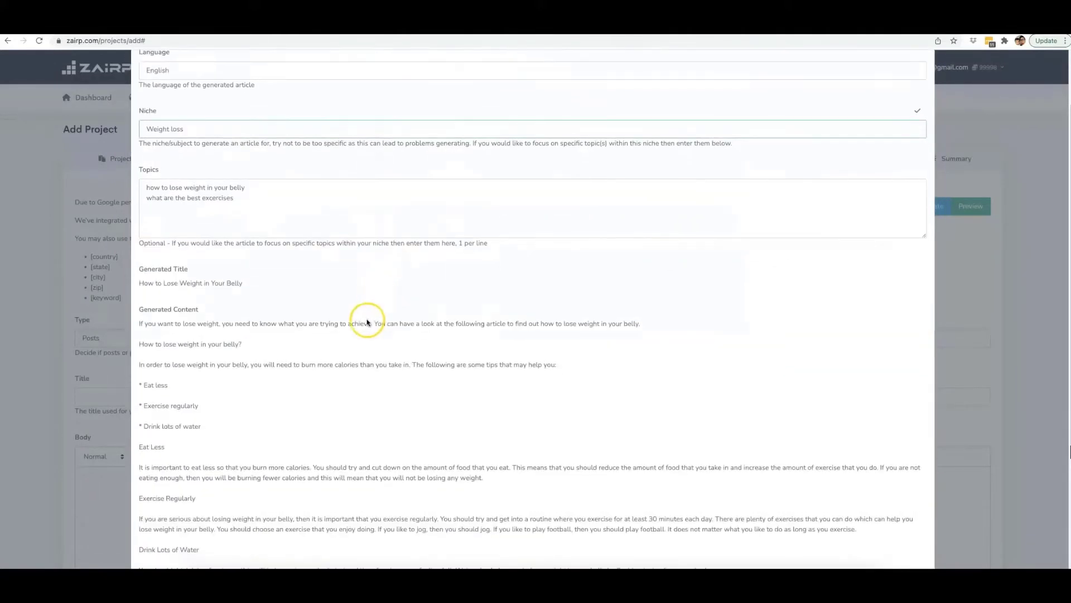
{"action": "scroll", "coordinate": [357, 326], "scroll_direction": "down", "scroll_amount": 7}
{"action": "scroll", "coordinate": [296, 246], "scroll_direction": "up", "scroll_amount": 6}
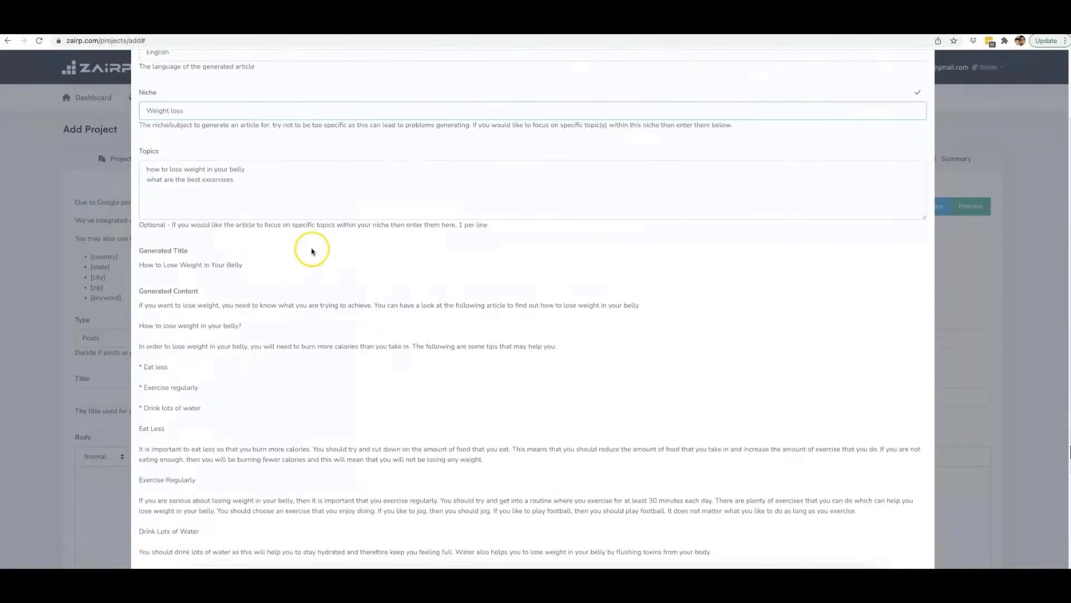
{"action": "scroll", "coordinate": [273, 246], "scroll_direction": "down", "scroll_amount": 1}
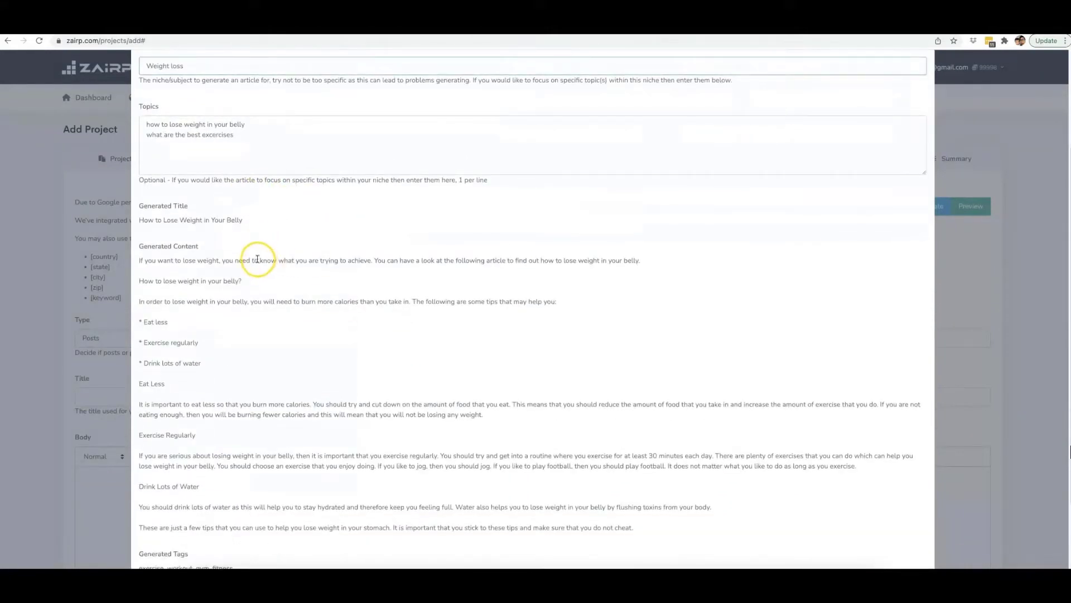
{"action": "scroll", "coordinate": [257, 260], "scroll_direction": "down", "scroll_amount": 1}
{"action": "left_click_drag", "start_coordinate": [139, 213], "coordinate": [243, 214]}
{"action": "left_click", "coordinate": [242, 214]}
{"action": "scroll", "coordinate": [189, 267], "scroll_direction": "down", "scroll_amount": 2}
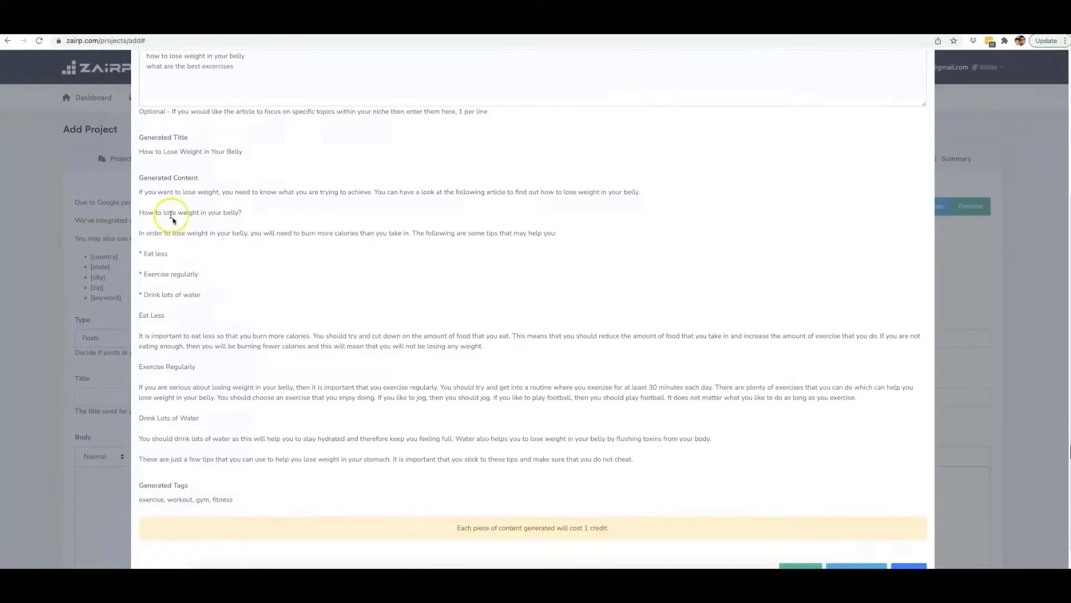
{"action": "left_click", "coordinate": [137, 192]}
{"action": "left_click_drag", "start_coordinate": [136, 193], "coordinate": [208, 192]}
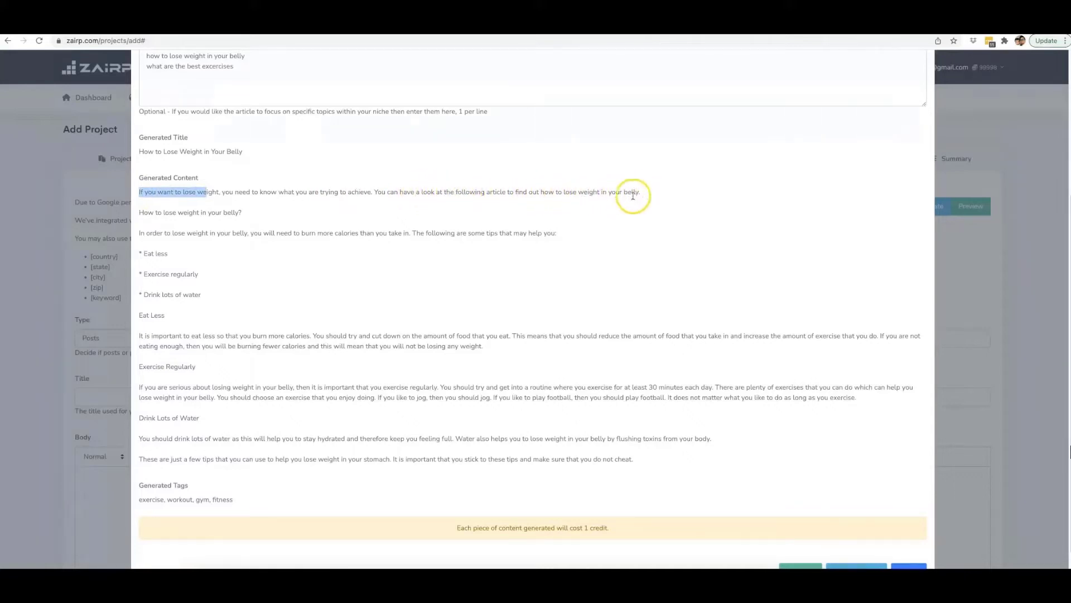
{"action": "left_click_drag", "start_coordinate": [139, 213], "coordinate": [240, 213]}
{"action": "left_click", "coordinate": [242, 212]}
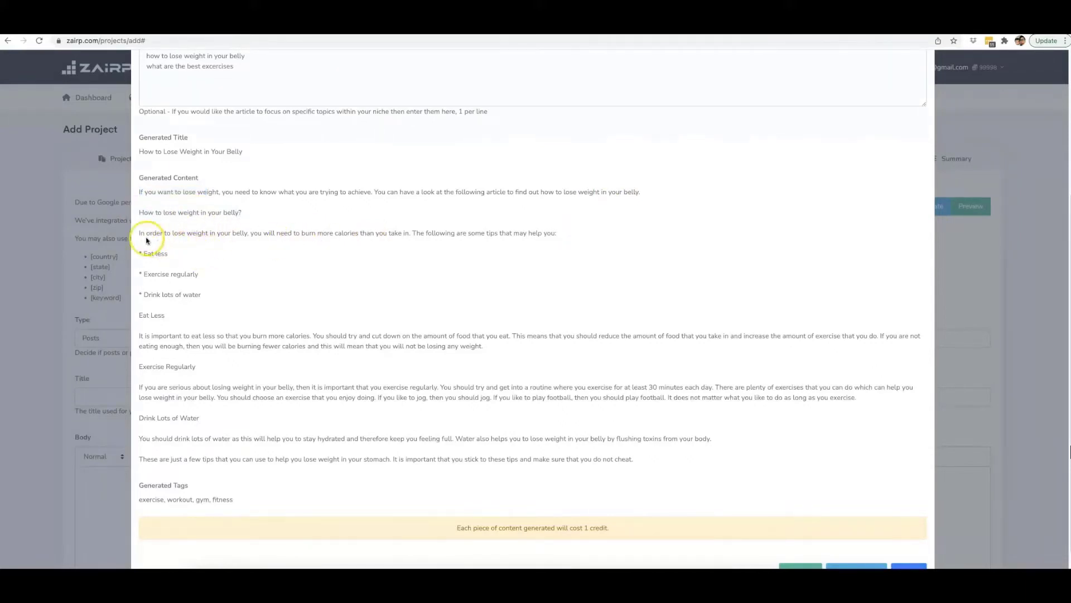
Use the generated article to fill in the project's title, body and tags.
{"action": "scroll", "coordinate": [670, 304], "scroll_direction": "down", "scroll_amount": 1}
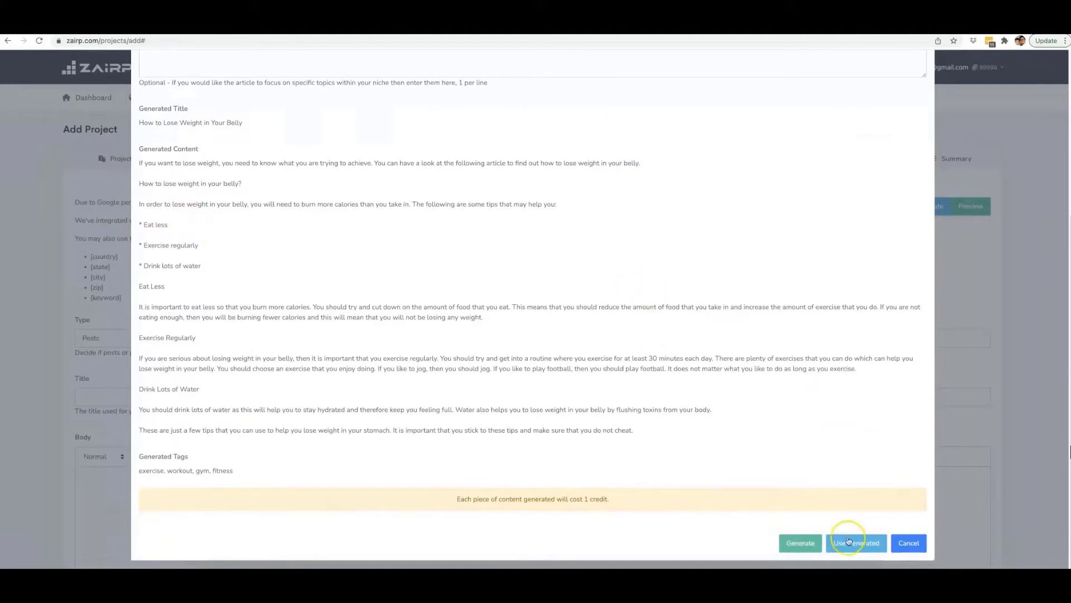
{"action": "left_click", "coordinate": [867, 542]}
{"action": "scroll", "coordinate": [389, 359], "scroll_direction": "down", "scroll_amount": 2}
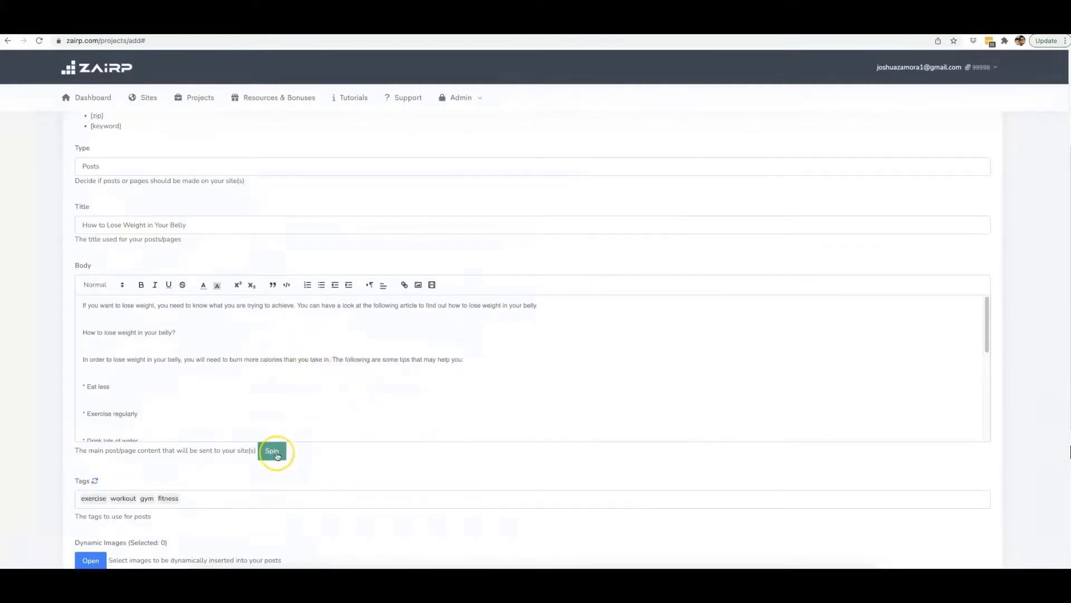
Open the content spinner for the body text, look over its spinning service and settings, and close it without spinning.
{"action": "left_click", "coordinate": [273, 451]}
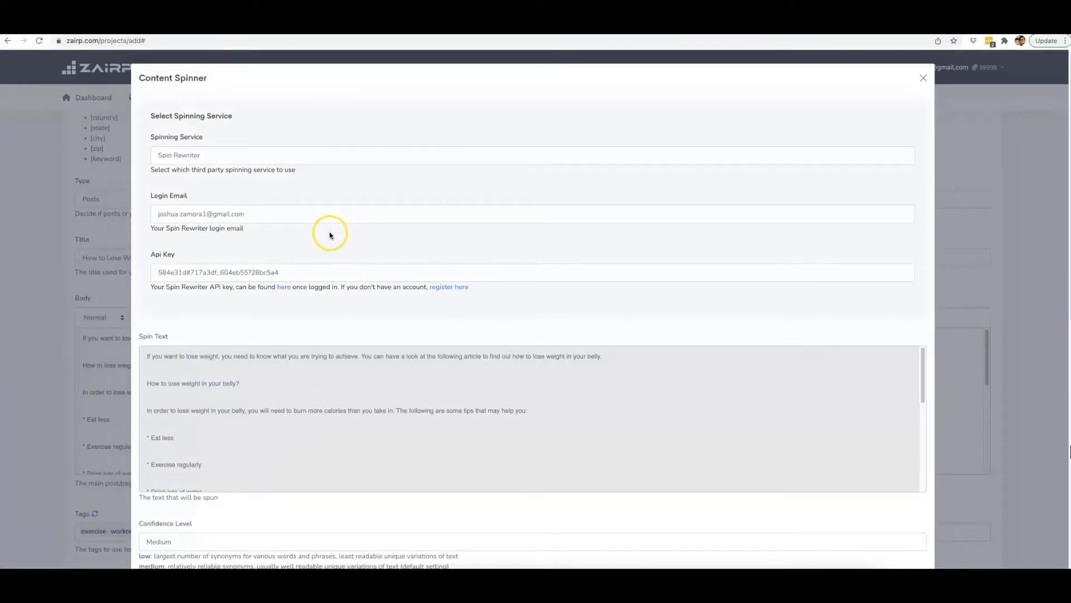
{"action": "left_click", "coordinate": [250, 160]}
{"action": "scroll", "coordinate": [334, 203], "scroll_direction": "down", "scroll_amount": 3}
{"action": "scroll", "coordinate": [357, 198], "scroll_direction": "up", "scroll_amount": 3}
{"action": "left_click", "coordinate": [927, 79]}
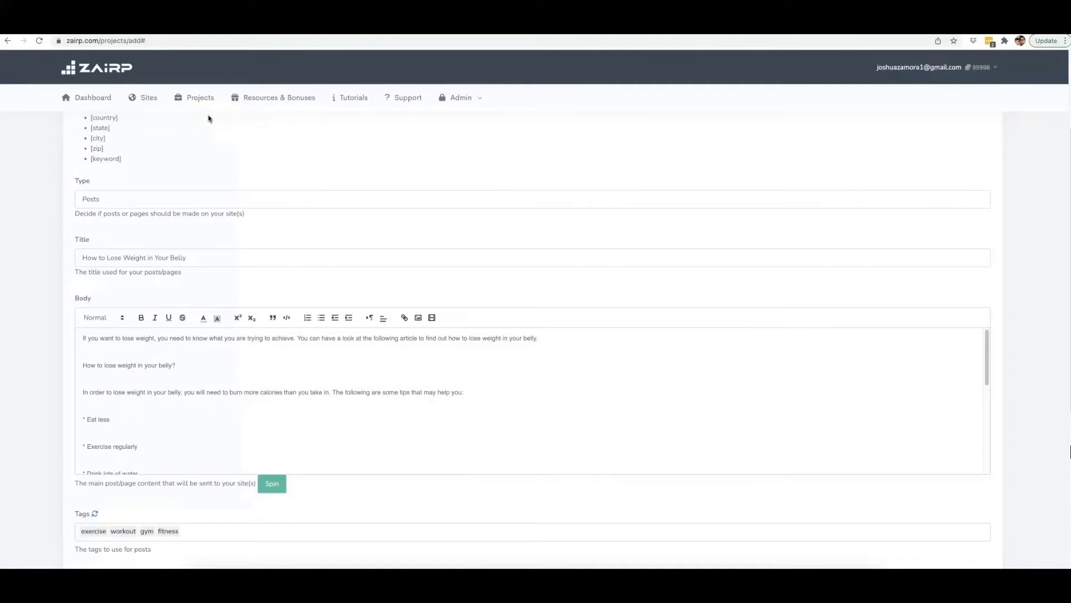
Replace the entire body text with the copied spintax article about drones.
{"action": "key", "text": "ctrl+a"}
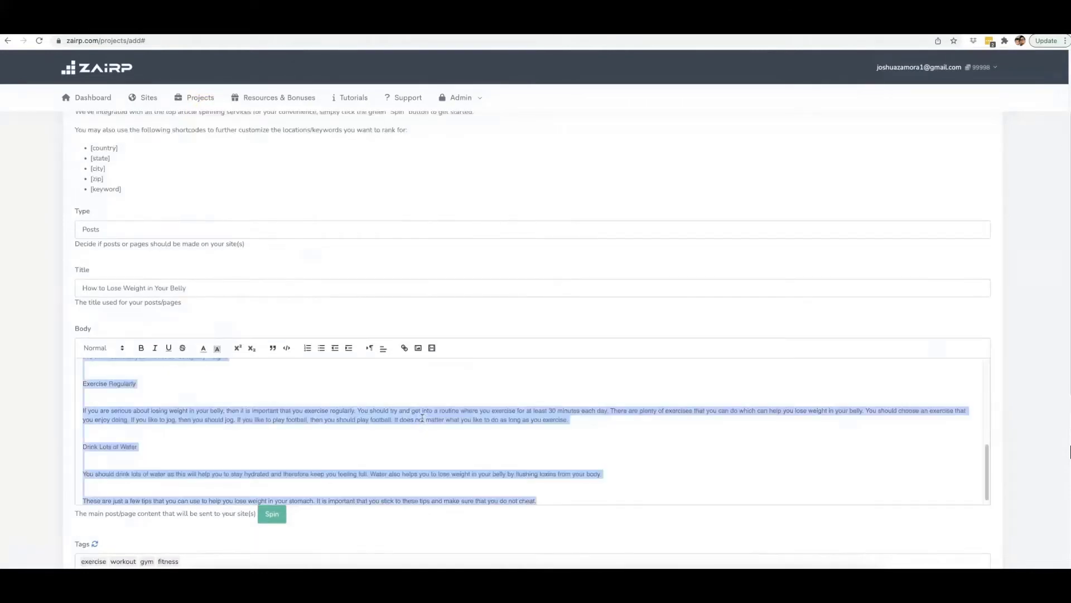
{"action": "key", "text": "ctrl+v"}
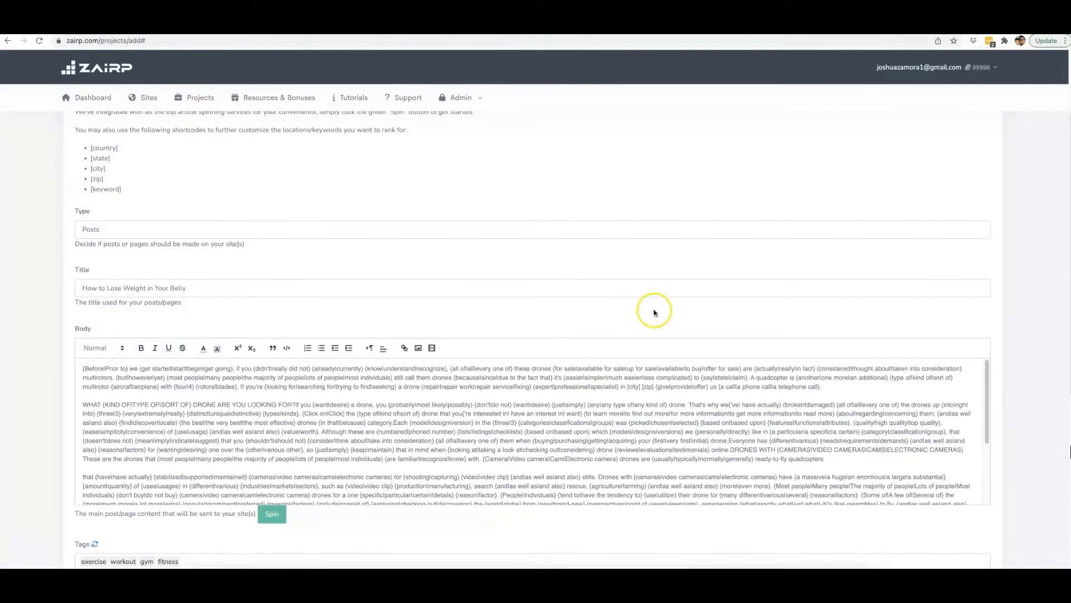
{"action": "scroll", "coordinate": [1022, 312], "scroll_direction": "down", "scroll_amount": 3}
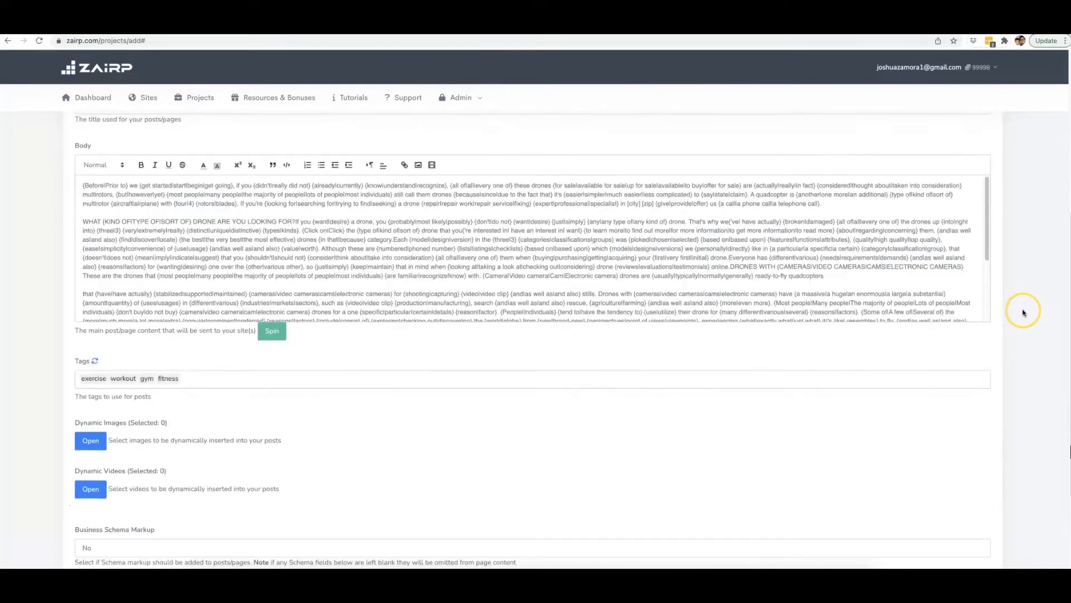
{"action": "scroll", "coordinate": [1024, 312], "scroll_direction": "down", "scroll_amount": 3}
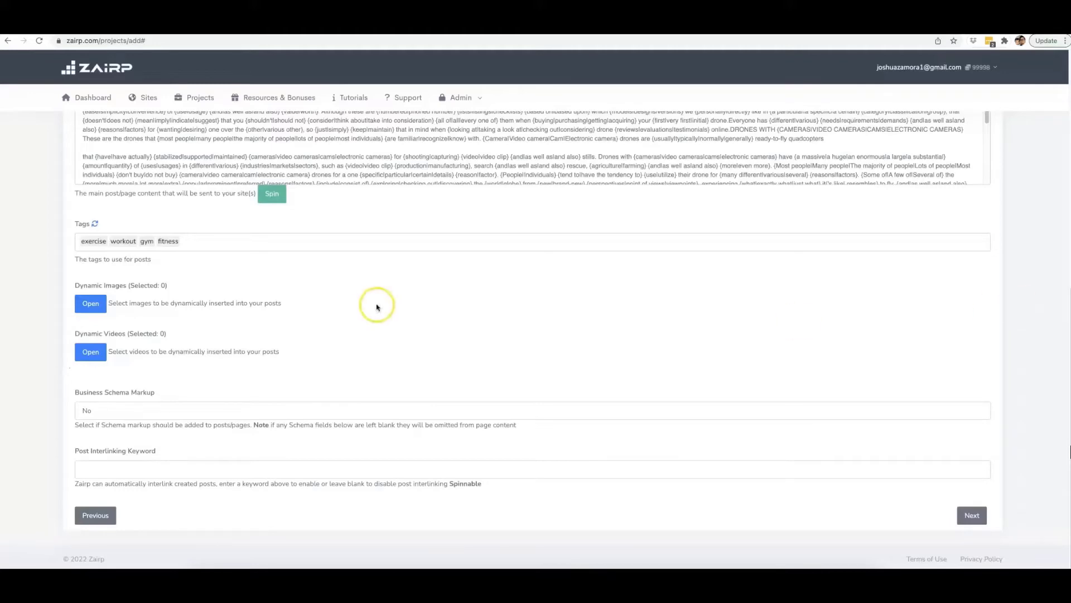
Remove the post tags exercise, workout, gym and fitness.
{"action": "scroll", "coordinate": [370, 308], "scroll_direction": "up", "scroll_amount": 1}
{"action": "scroll", "coordinate": [370, 308], "scroll_direction": "up", "scroll_amount": 3}
{"action": "scroll", "coordinate": [411, 286], "scroll_direction": "down", "scroll_amount": 3}
{"action": "left_click", "coordinate": [180, 406]}
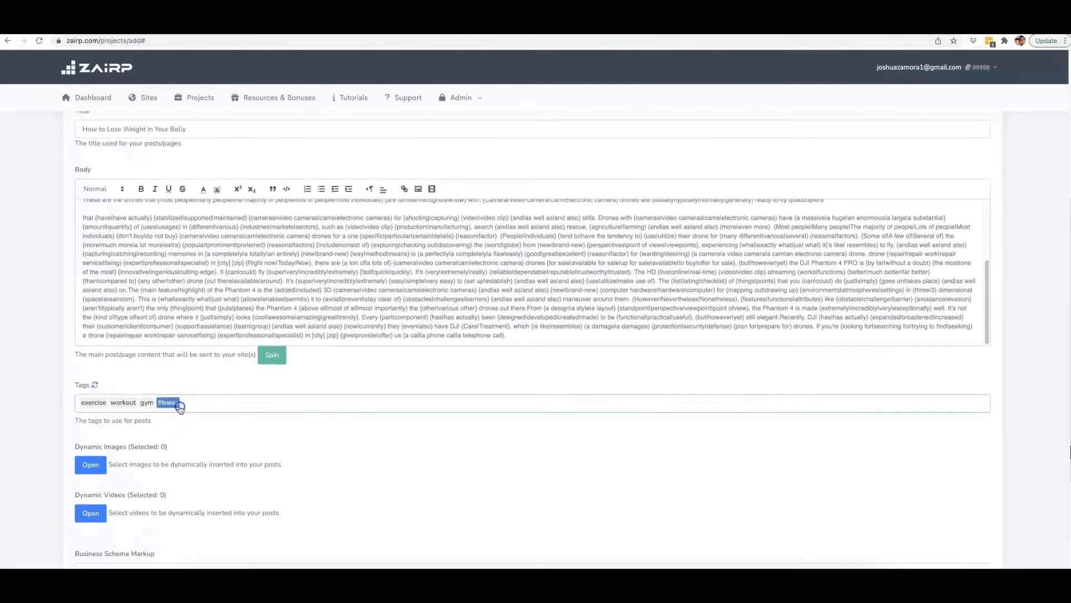
{"action": "key", "text": "BackSpace"}
{"action": "key", "text": "BackSpace"}
{"action": "key", "text": "BackSpace"}
{"action": "key", "text": "BackSpace"}
{"action": "key", "text": "BackSpace"}
{"action": "key", "text": "BackSpace"}
{"action": "key", "text": "BackSpace"}
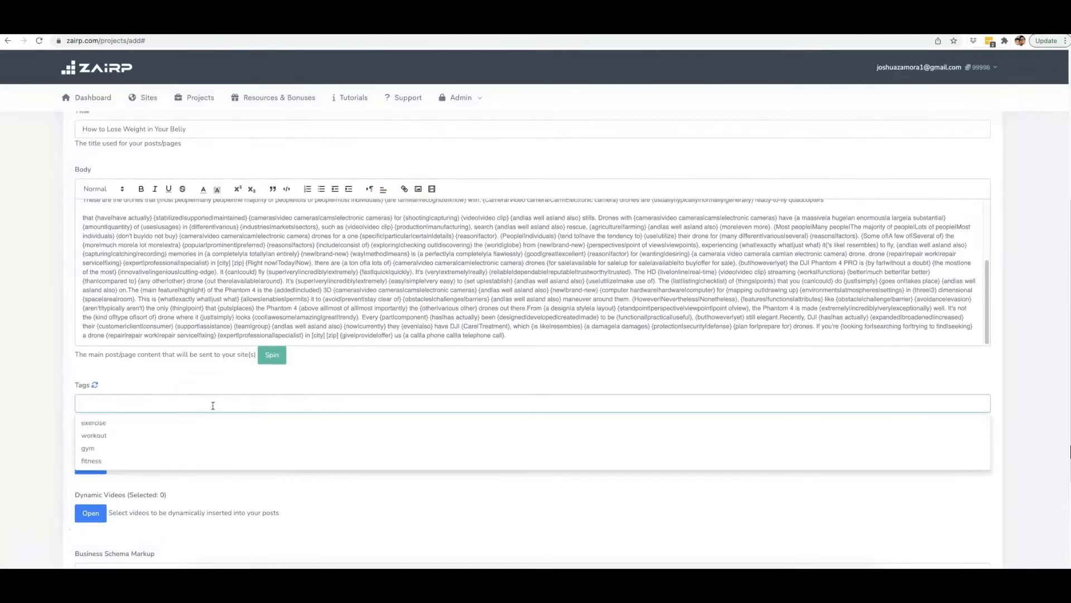
Add the post tags "drone repair", "drone repair exprt" and "drone repair experts".
{"action": "type", "text": "drone"}
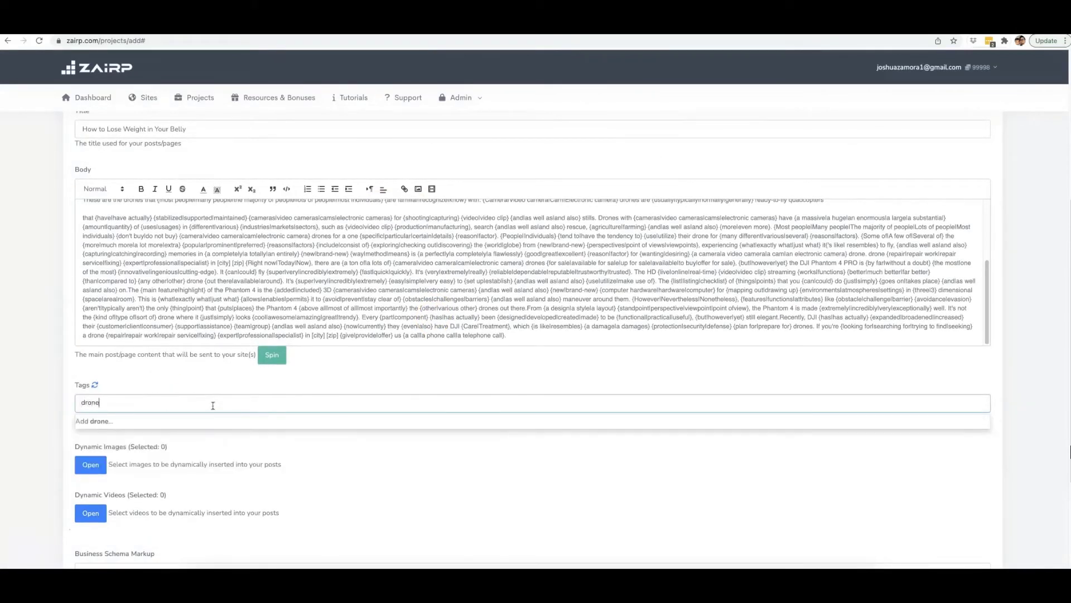
{"action": "type", "text": " repair"}
{"action": "key", "text": "Return"}
{"action": "type", "text": "dr"}
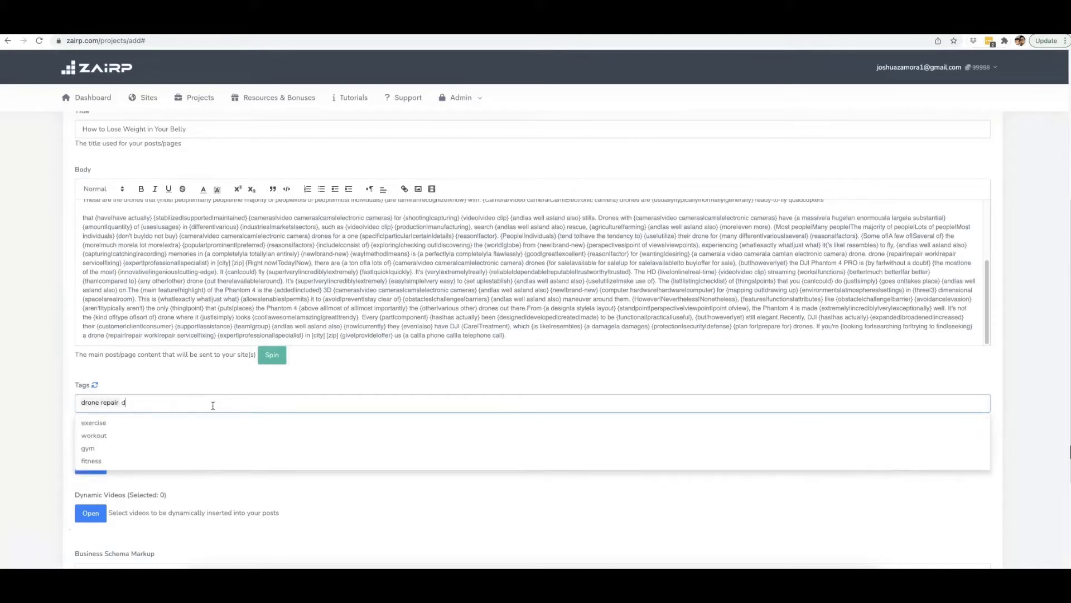
{"action": "type", "text": "one repair exprt"}
{"action": "key", "text": "Return"}
{"action": "type", "text": "drone rep"}
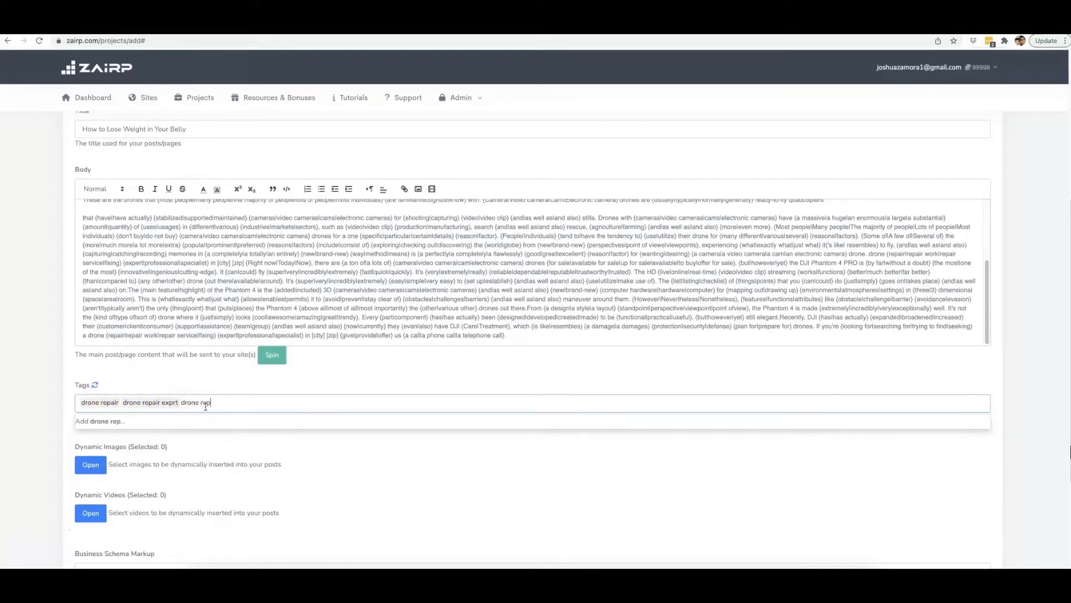
{"action": "type", "text": "air experts"}
{"action": "key", "text": "Return"}
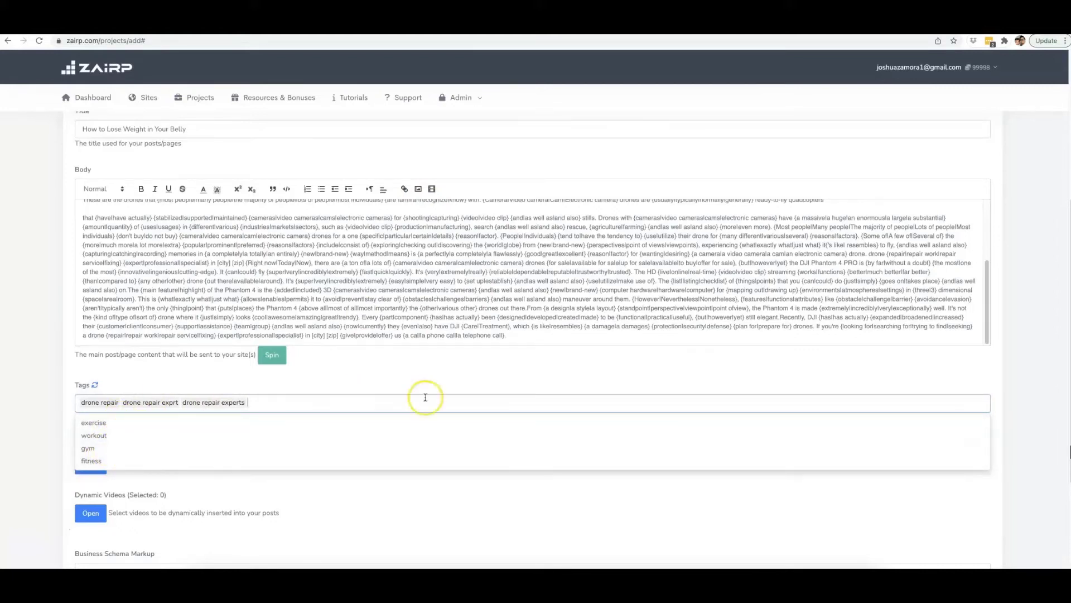
{"action": "left_click", "coordinate": [1012, 371]}
Open the dynamic images selection and search for images of "drone".
{"action": "scroll", "coordinate": [407, 483], "scroll_direction": "down", "scroll_amount": 5}
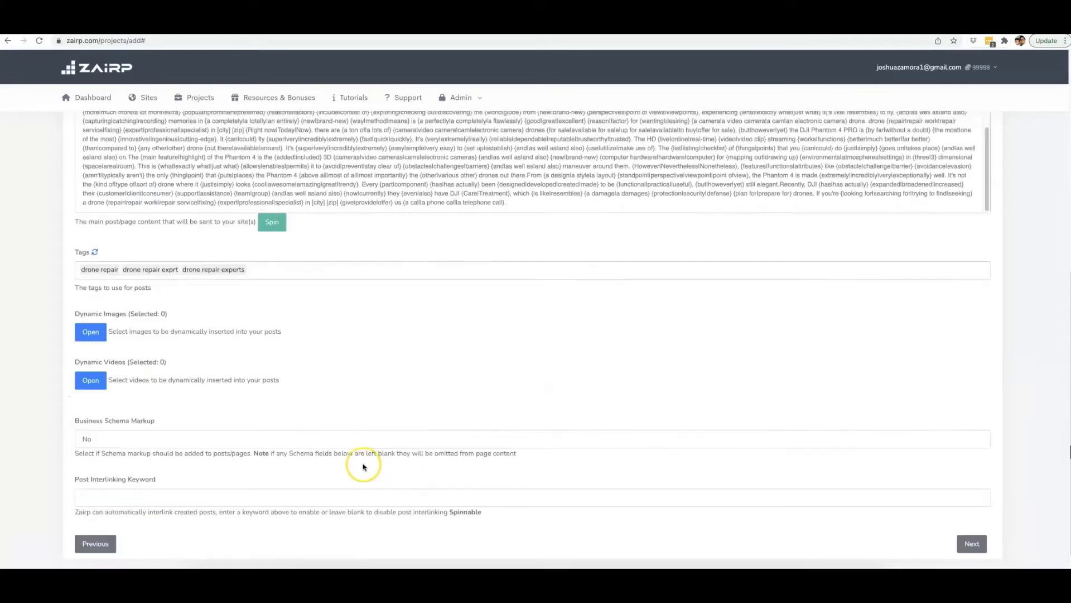
{"action": "left_click", "coordinate": [93, 331]}
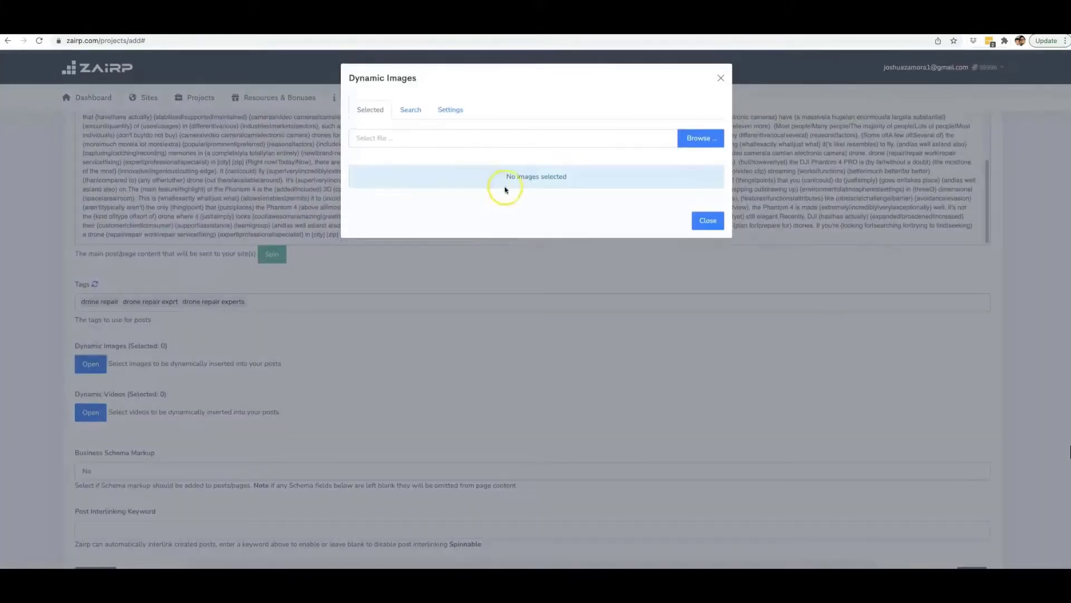
{"action": "left_click", "coordinate": [419, 112]}
{"action": "left_click", "coordinate": [437, 134]}
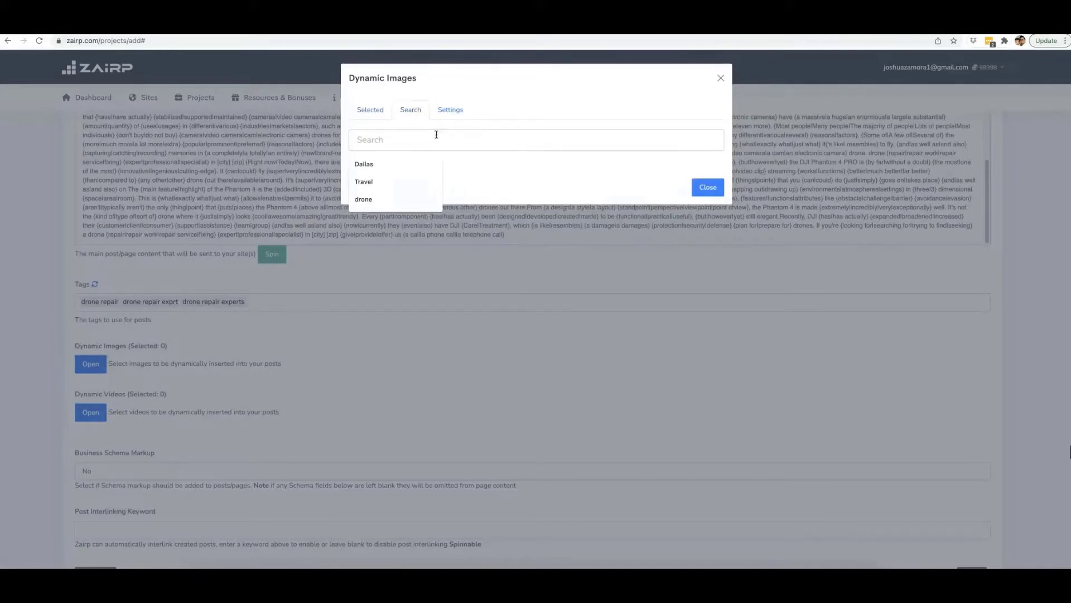
{"action": "type", "text": "drone"}
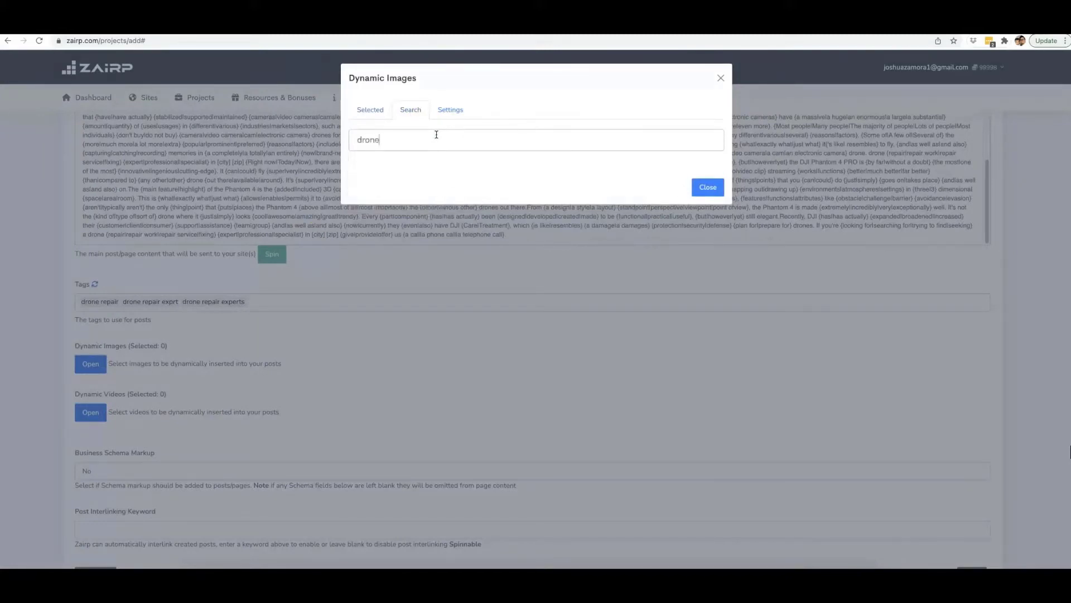
{"action": "key", "text": "Return"}
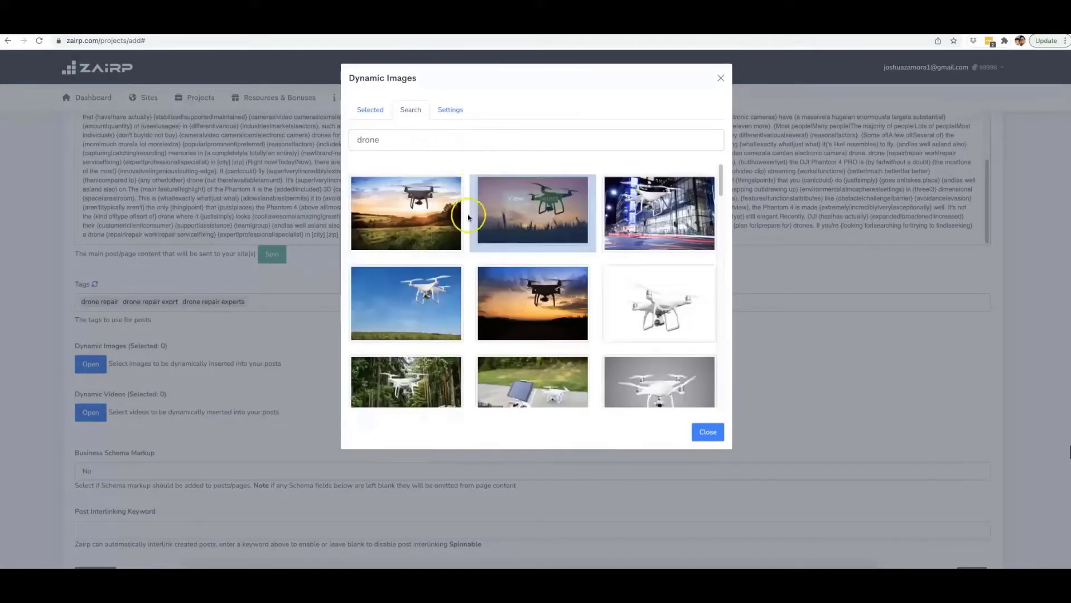
Select ten drone images from the first rows of search results for dynamic insertion into the posts.
{"action": "left_click", "coordinate": [423, 200]}
{"action": "left_click", "coordinate": [548, 199]}
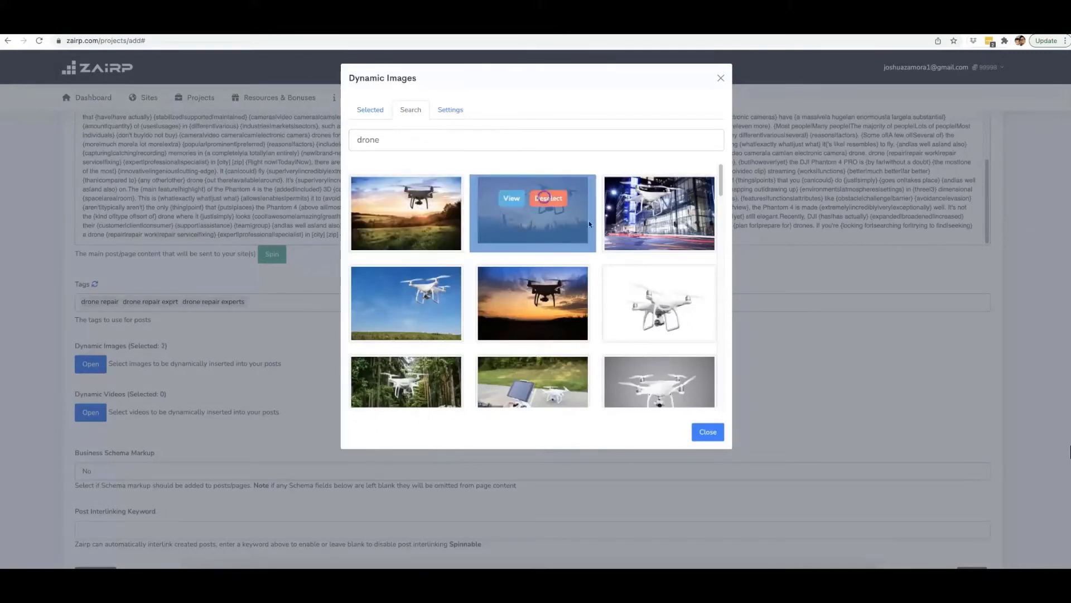
{"action": "left_click", "coordinate": [678, 295]}
{"action": "left_click", "coordinate": [552, 288]}
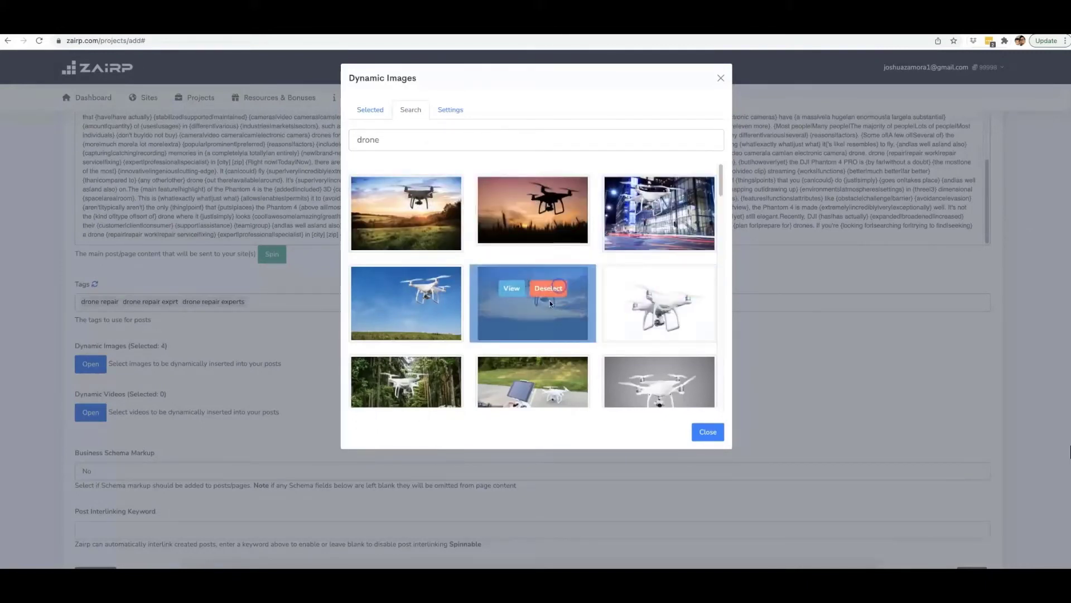
{"action": "scroll", "coordinate": [550, 300], "scroll_direction": "down", "scroll_amount": 2}
{"action": "left_click", "coordinate": [550, 302]}
{"action": "left_click", "coordinate": [423, 299]}
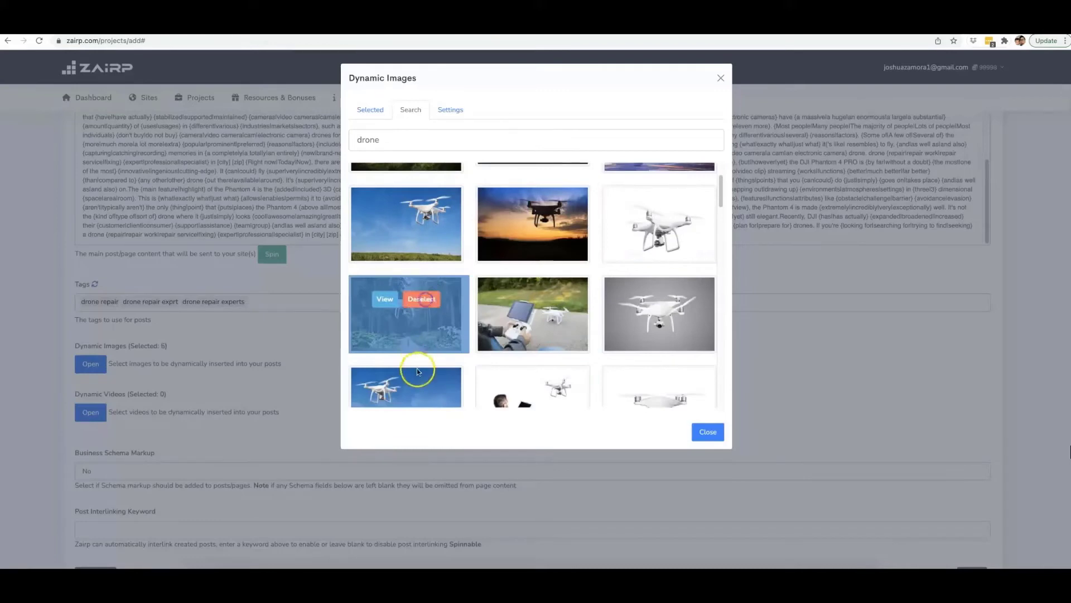
{"action": "left_click", "coordinate": [437, 389]}
{"action": "left_click", "coordinate": [549, 389]}
{"action": "left_click", "coordinate": [674, 389]}
{"action": "left_click", "coordinate": [675, 301]}
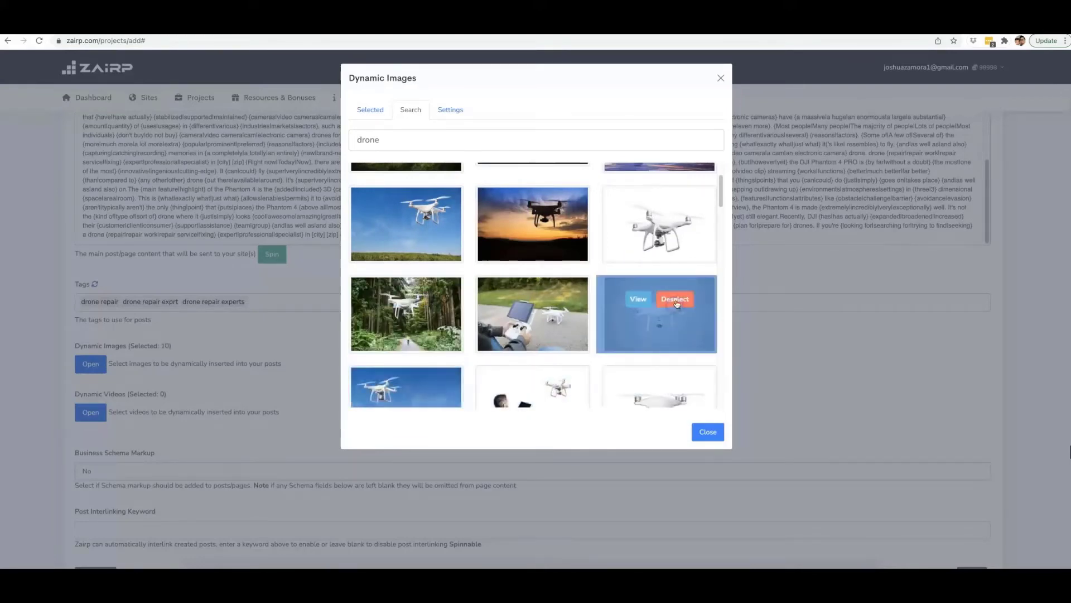
Select three more images, the aerial housing view and two showing men with drones, and close the image selection.
{"action": "scroll", "coordinate": [677, 304], "scroll_direction": "down", "scroll_amount": 2}
{"action": "left_click", "coordinate": [549, 246]}
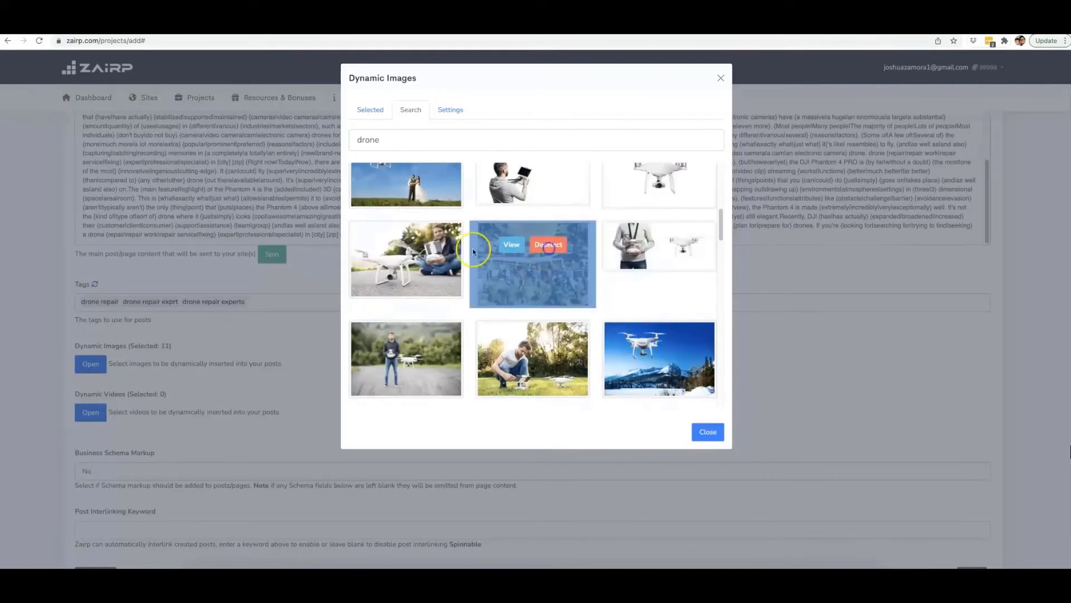
{"action": "left_click", "coordinate": [431, 251]}
{"action": "left_click", "coordinate": [423, 346]}
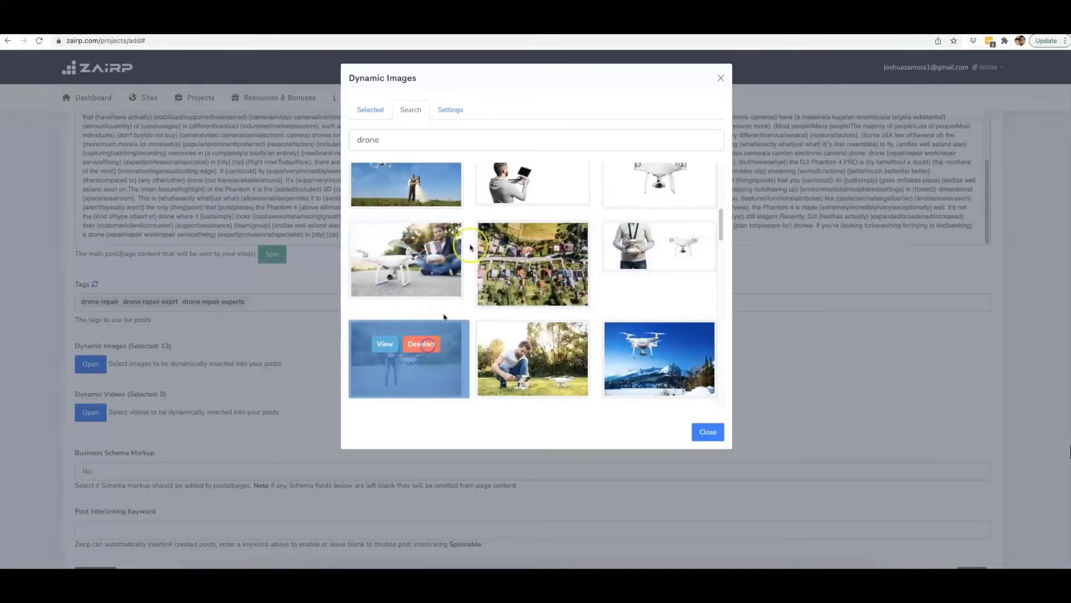
{"action": "left_click", "coordinate": [656, 303]}
{"action": "left_click", "coordinate": [709, 436]}
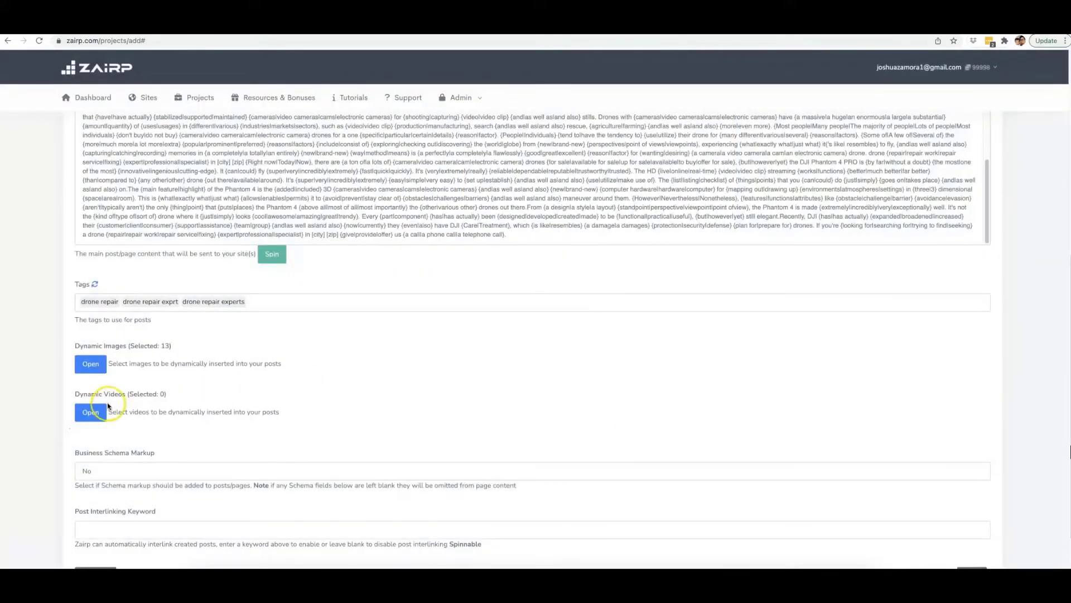
Open the dynamic videos selection and search for videos of "drone repair".
{"action": "left_click", "coordinate": [96, 413]}
{"action": "left_click", "coordinate": [411, 111]}
{"action": "left_click", "coordinate": [442, 139]}
{"action": "type", "text": "drone repor"}
{"action": "key", "text": "BackSpace"}
{"action": "key", "text": "BackSpace"}
{"action": "type", "text": "air"}
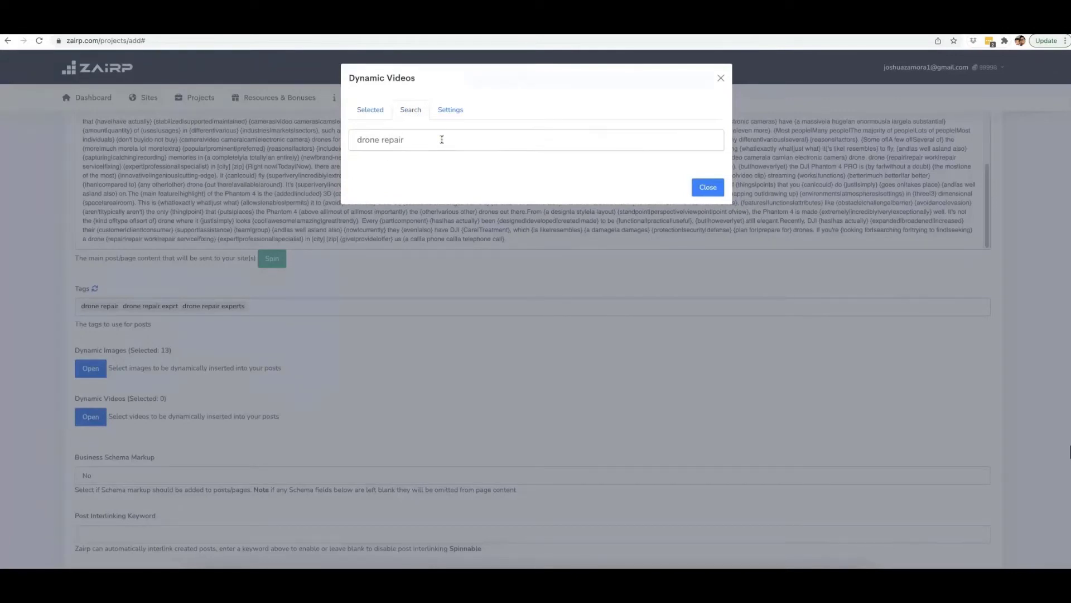
{"action": "key", "text": "Return"}
Select all nine videos in the first three rows of search results for dynamic insertion into the posts.
{"action": "left_click", "coordinate": [427, 207]}
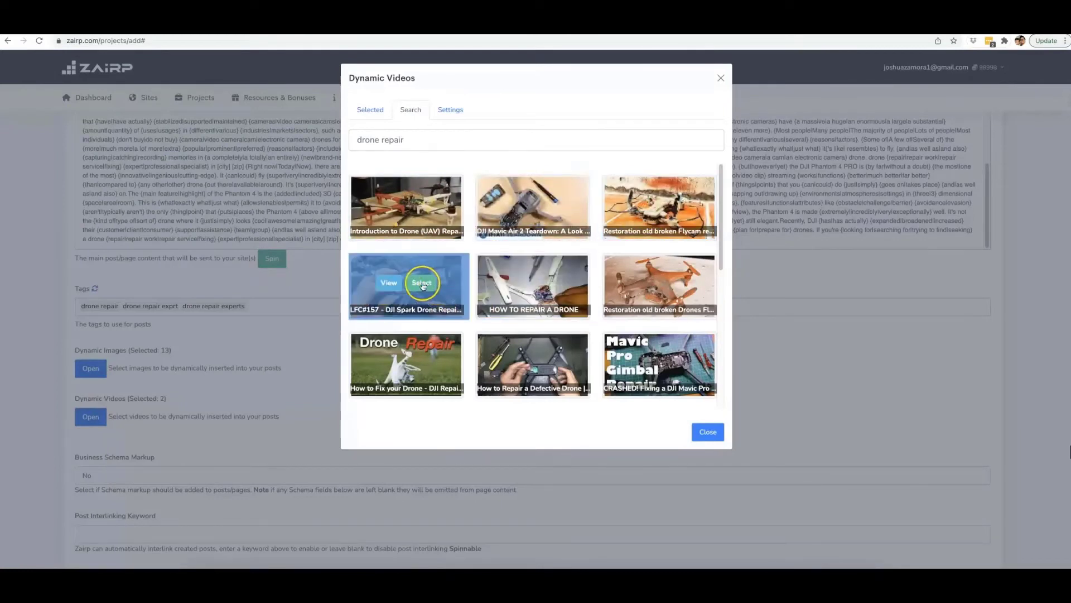
{"action": "left_click", "coordinate": [548, 283]}
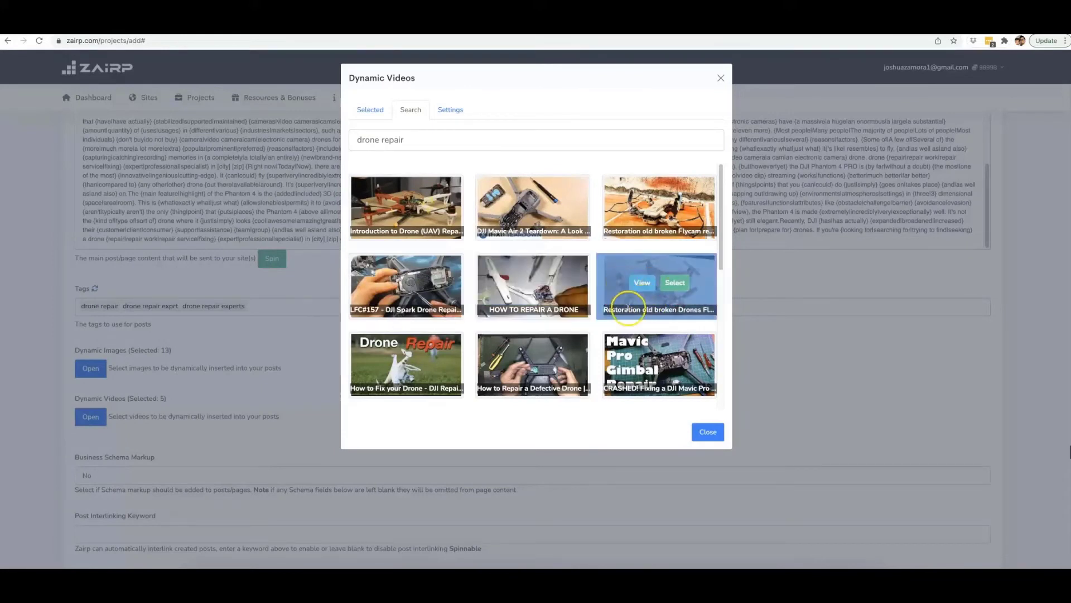
{"action": "left_click", "coordinate": [675, 282]}
{"action": "scroll", "coordinate": [431, 351], "scroll_direction": "down", "scroll_amount": 1}
{"action": "left_click", "coordinate": [431, 345]}
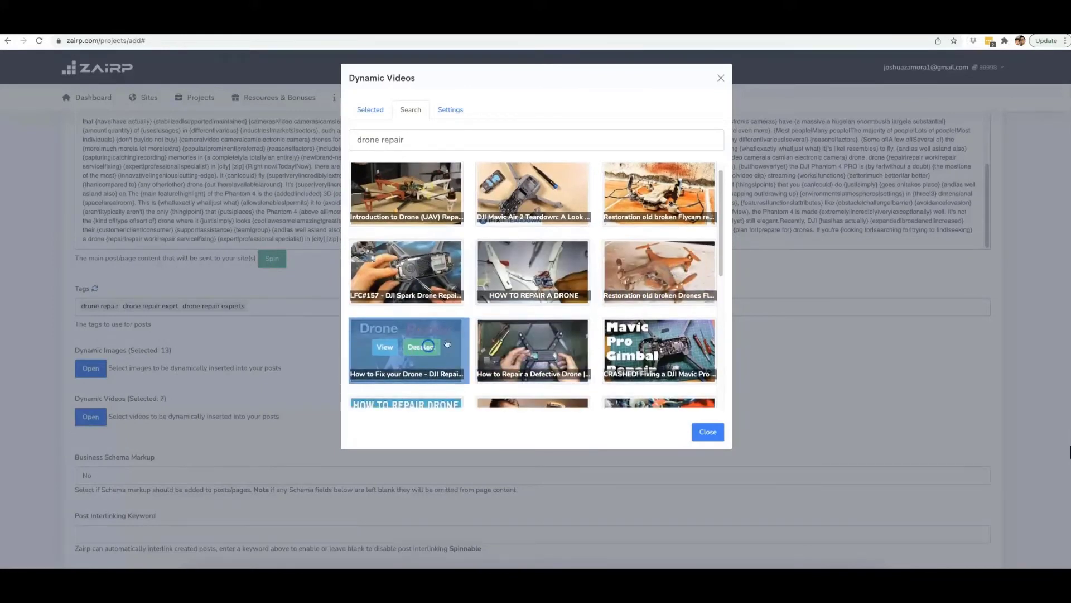
{"action": "left_click", "coordinate": [548, 345]}
{"action": "left_click", "coordinate": [675, 347]}
Select three more drone repair videos further down the results and close the video selection.
{"action": "scroll", "coordinate": [560, 309], "scroll_direction": "down", "scroll_amount": 2}
{"action": "left_click", "coordinate": [548, 326]}
{"action": "left_click", "coordinate": [421, 327]}
{"action": "scroll", "coordinate": [558, 290], "scroll_direction": "down", "scroll_amount": 1}
{"action": "left_click", "coordinate": [684, 254]}
{"action": "left_click", "coordinate": [707, 433]}
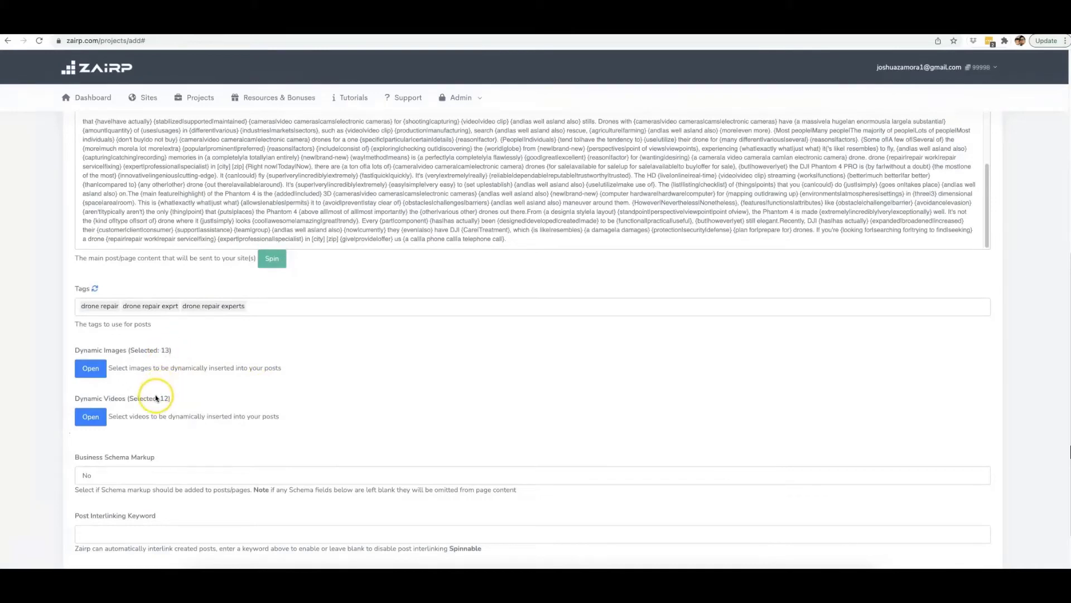
Set Business Schema Markup to Yes, review its business detail fields, and set it back to No.
{"action": "scroll", "coordinate": [344, 376], "scroll_direction": "down", "scroll_amount": 2}
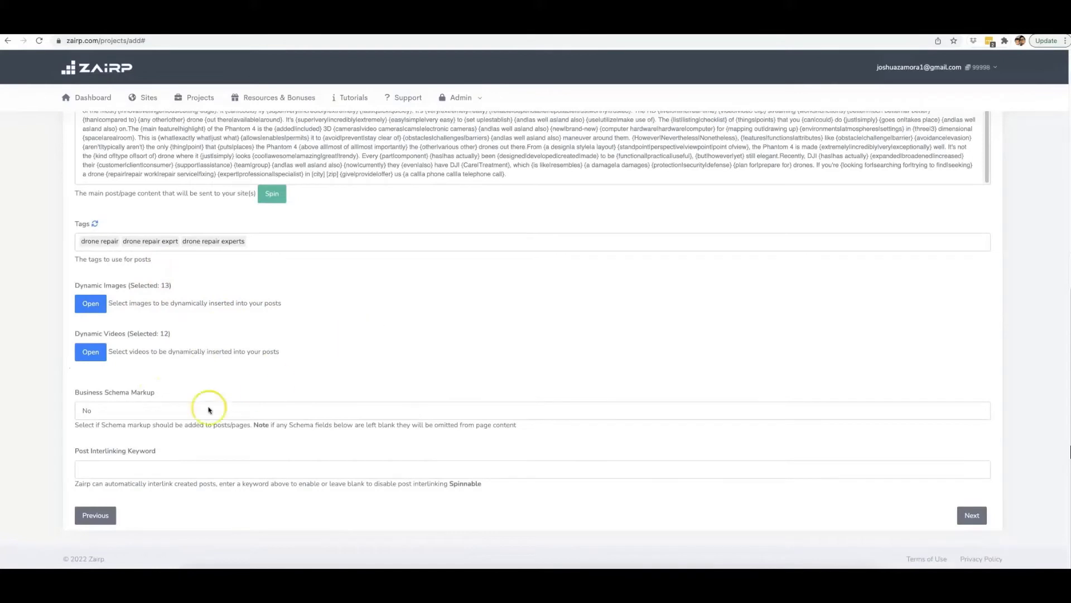
{"action": "left_click", "coordinate": [135, 410]}
{"action": "left_click", "coordinate": [159, 400]}
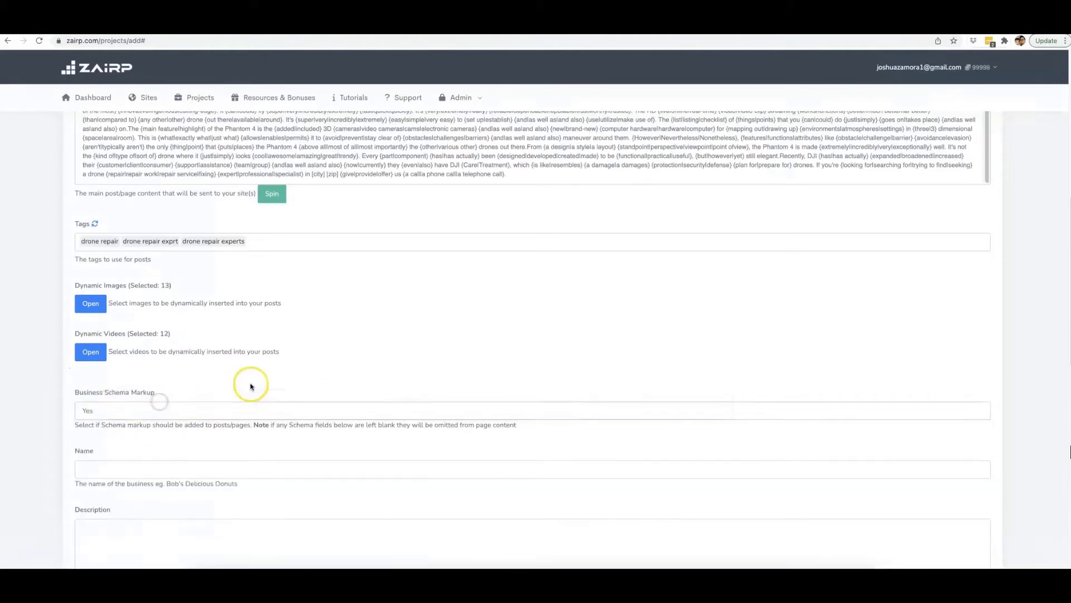
{"action": "scroll", "coordinate": [250, 386], "scroll_direction": "down", "scroll_amount": 3}
{"action": "scroll", "coordinate": [162, 294], "scroll_direction": "down", "scroll_amount": 5}
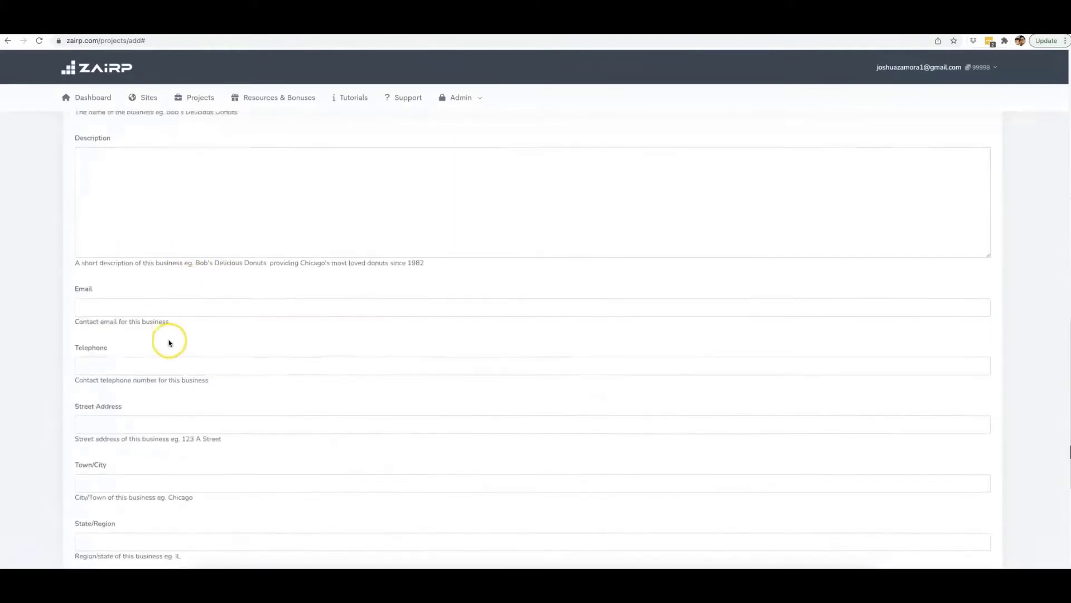
{"action": "scroll", "coordinate": [174, 364], "scroll_direction": "down", "scroll_amount": 3}
{"action": "scroll", "coordinate": [173, 366], "scroll_direction": "up", "scroll_amount": 2}
{"action": "scroll", "coordinate": [173, 365], "scroll_direction": "up", "scroll_amount": 5}
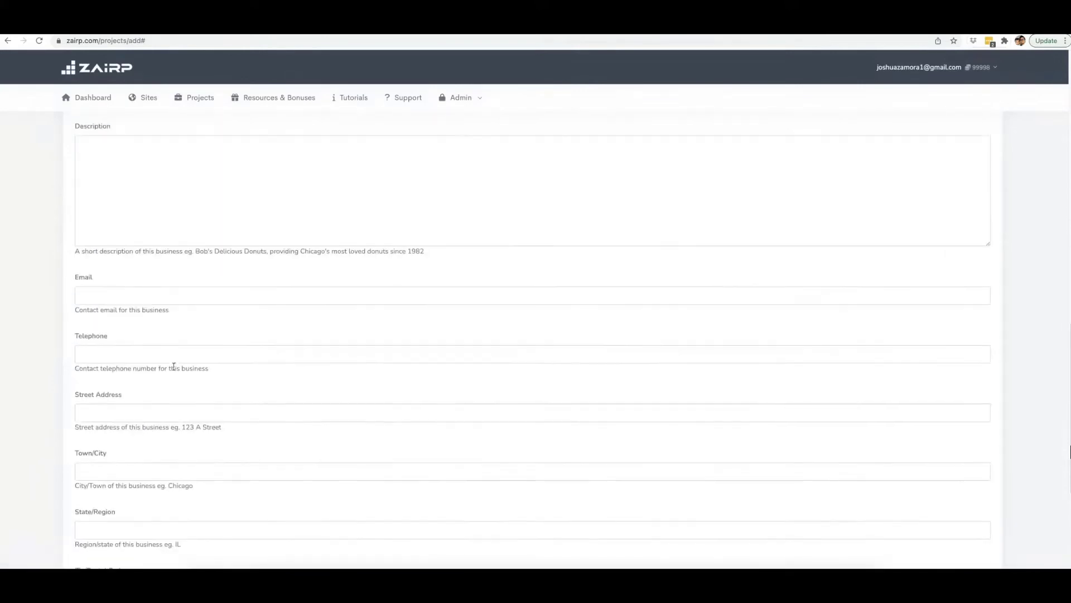
{"action": "scroll", "coordinate": [174, 366], "scroll_direction": "up", "scroll_amount": 3}
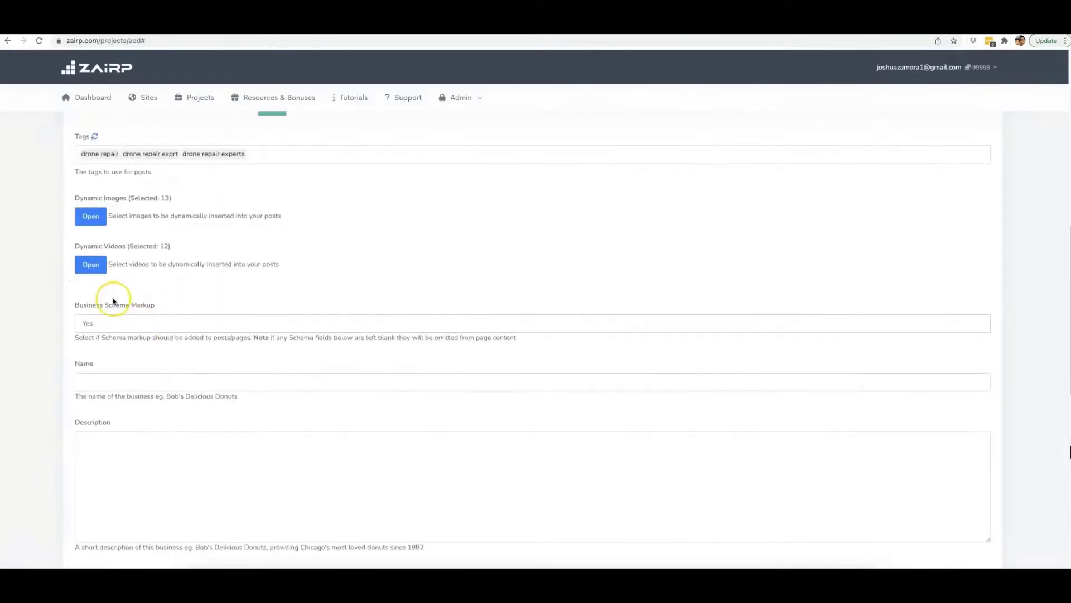
{"action": "left_click", "coordinate": [128, 323]}
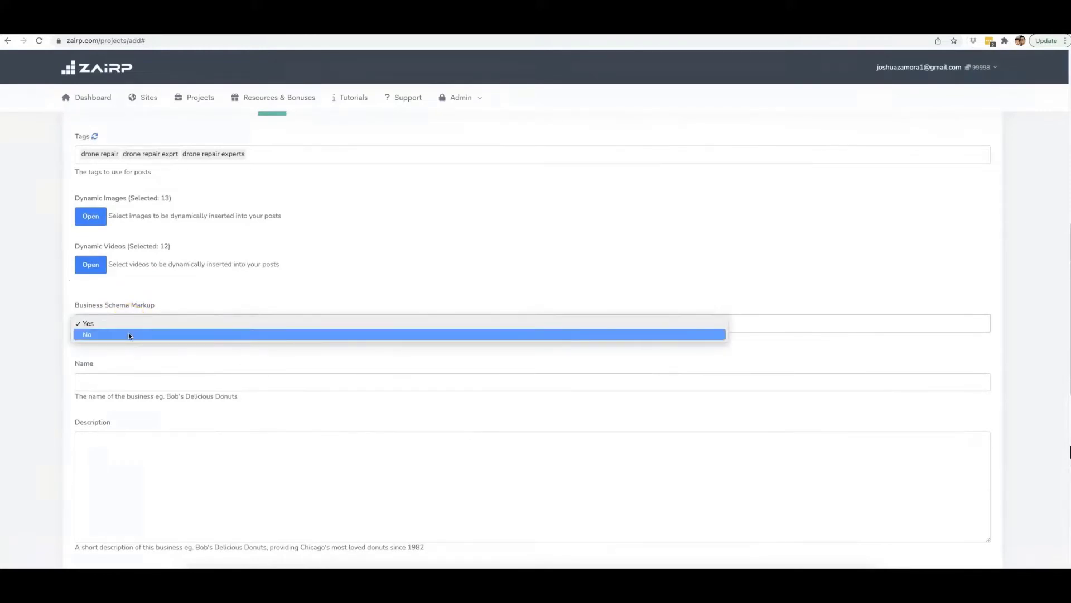
{"action": "left_click", "coordinate": [129, 334]}
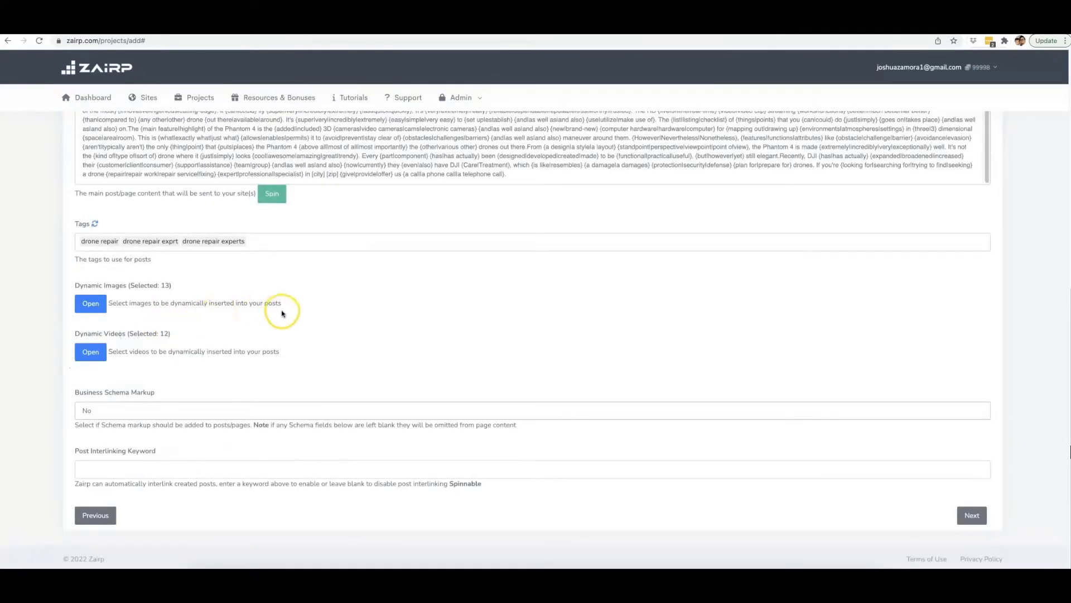
Enter the saved list "drone repair, drone, repair, specialist," as the post interlinking keyword.
{"action": "left_click", "coordinate": [210, 470]}
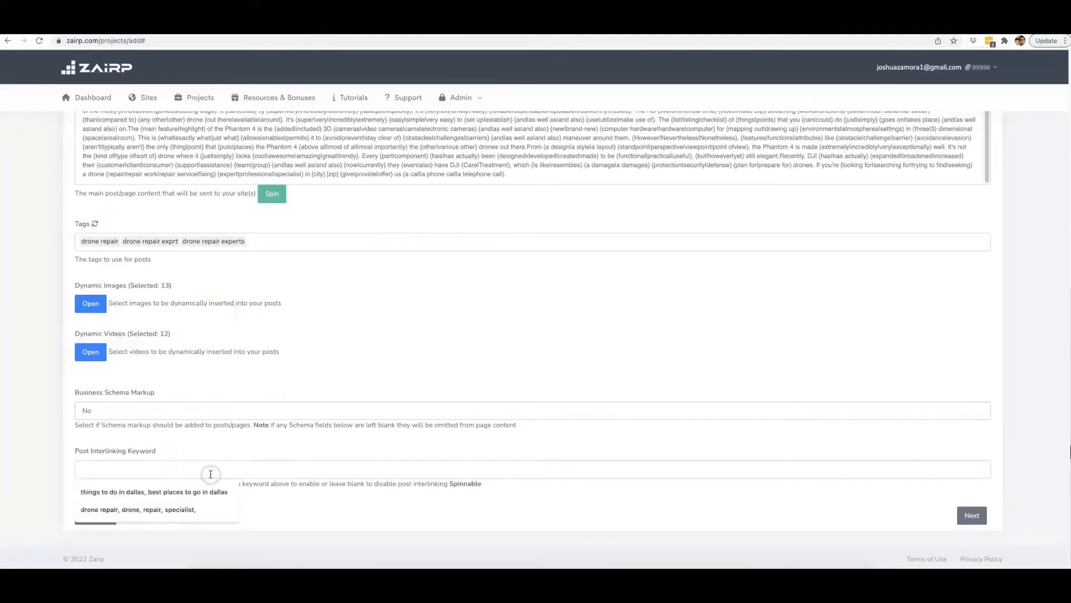
{"action": "left_click", "coordinate": [193, 507]}
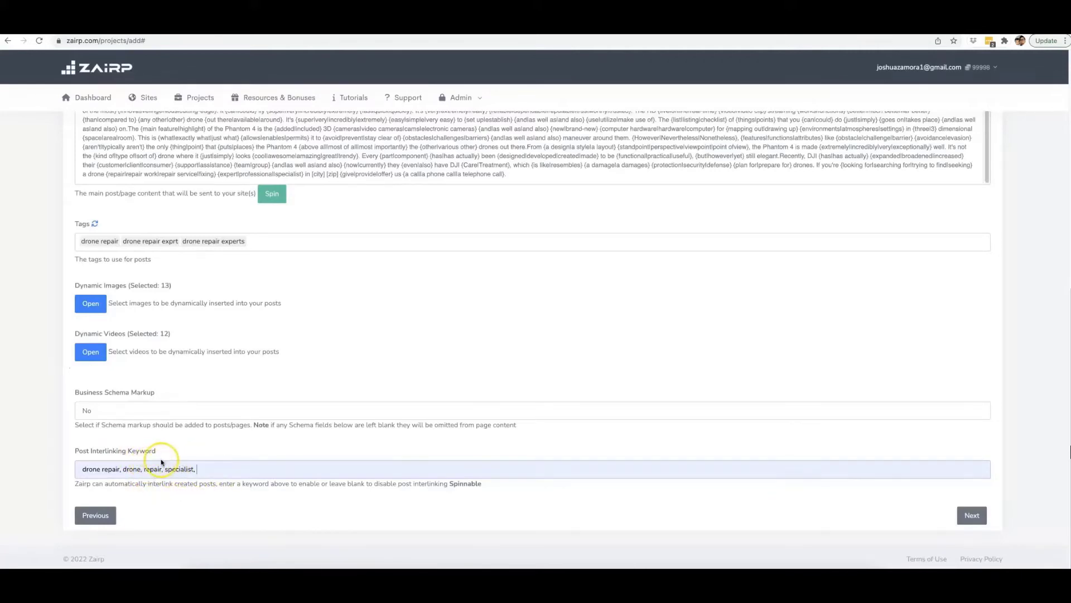
{"action": "left_click", "coordinate": [161, 462]}
Replace the post title with the shortcode title "[keyword] in [city] [zip]".
{"action": "scroll", "coordinate": [492, 349], "scroll_direction": "up", "scroll_amount": 3}
{"action": "scroll", "coordinate": [477, 223], "scroll_direction": "up", "scroll_amount": 5}
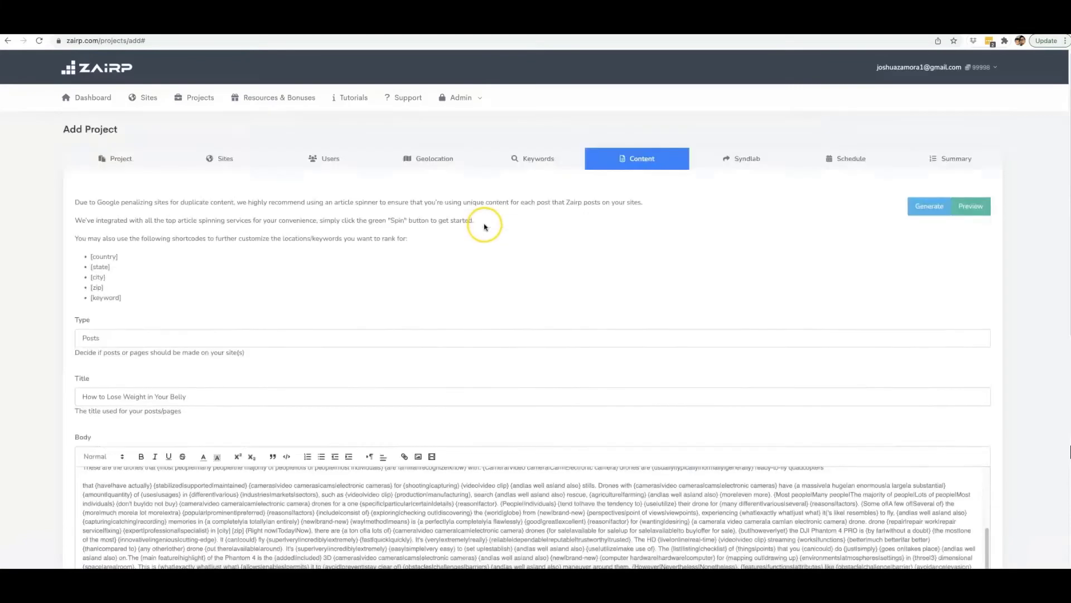
{"action": "scroll", "coordinate": [558, 262], "scroll_direction": "down", "scroll_amount": 9}
{"action": "scroll", "coordinate": [447, 324], "scroll_direction": "up", "scroll_amount": 6}
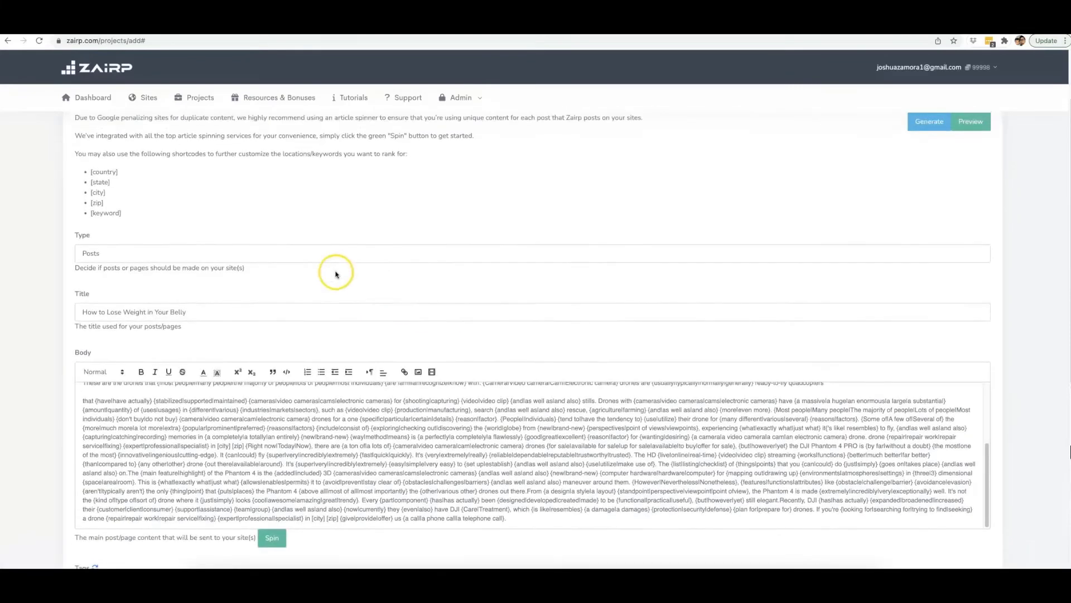
{"action": "triple_click", "coordinate": [166, 311]}
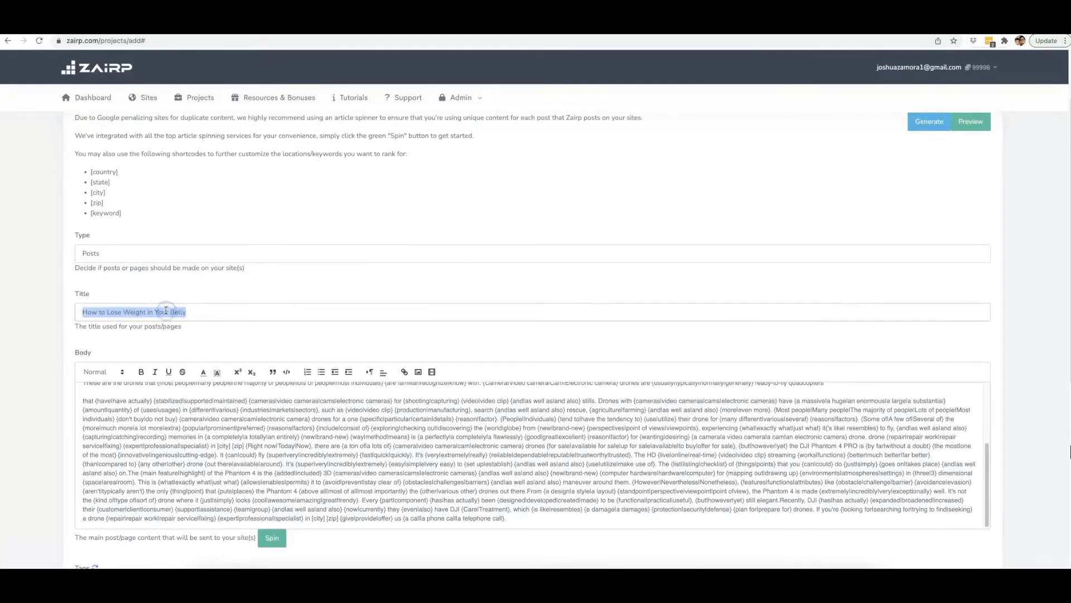
{"action": "key", "text": "BackSpace"}
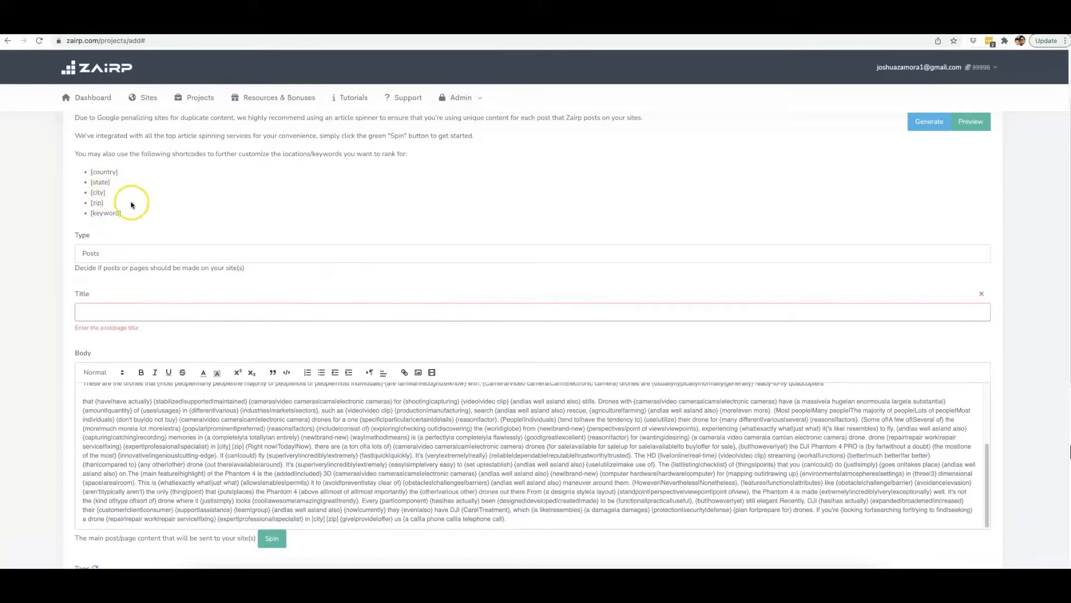
{"action": "scroll", "coordinate": [140, 200], "scroll_direction": "up", "scroll_amount": 1}
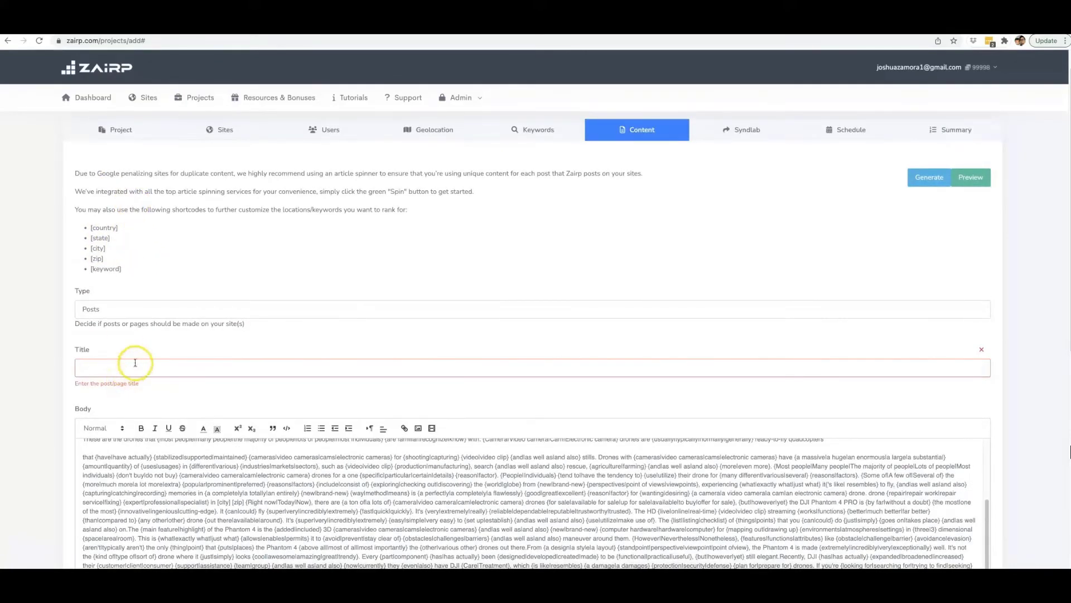
{"action": "left_click", "coordinate": [126, 272]}
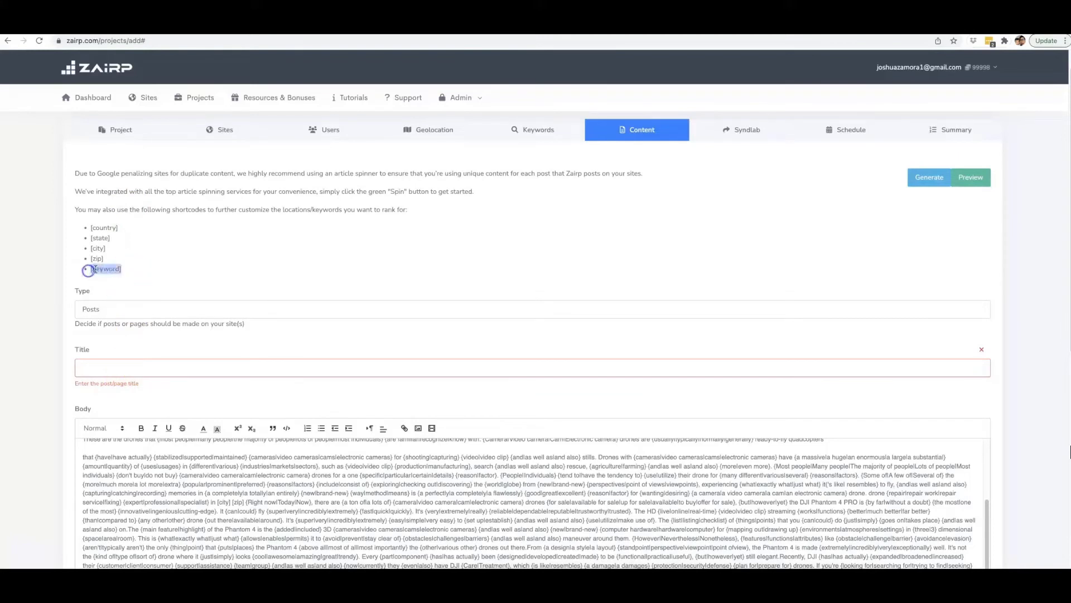
{"action": "left_click", "coordinate": [109, 365]}
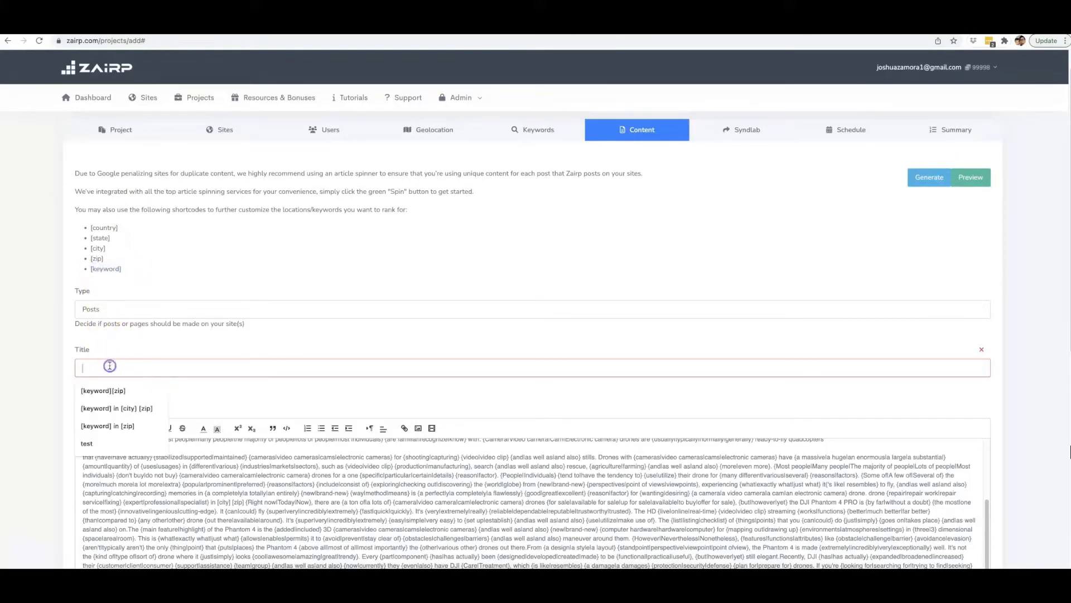
{"action": "type", "text": "[keyword]"}
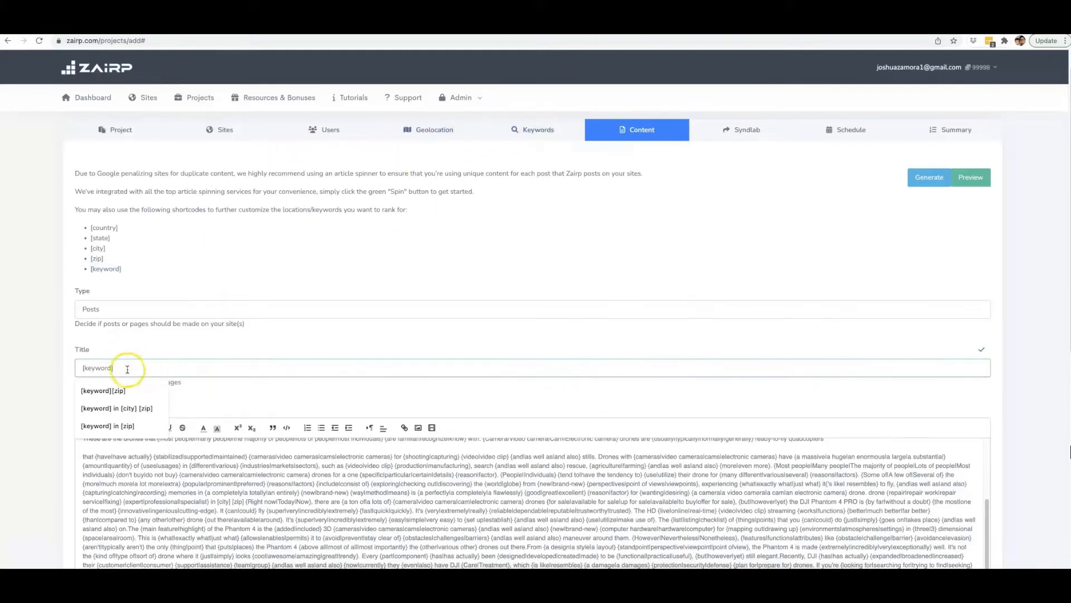
{"action": "left_click", "coordinate": [136, 408]}
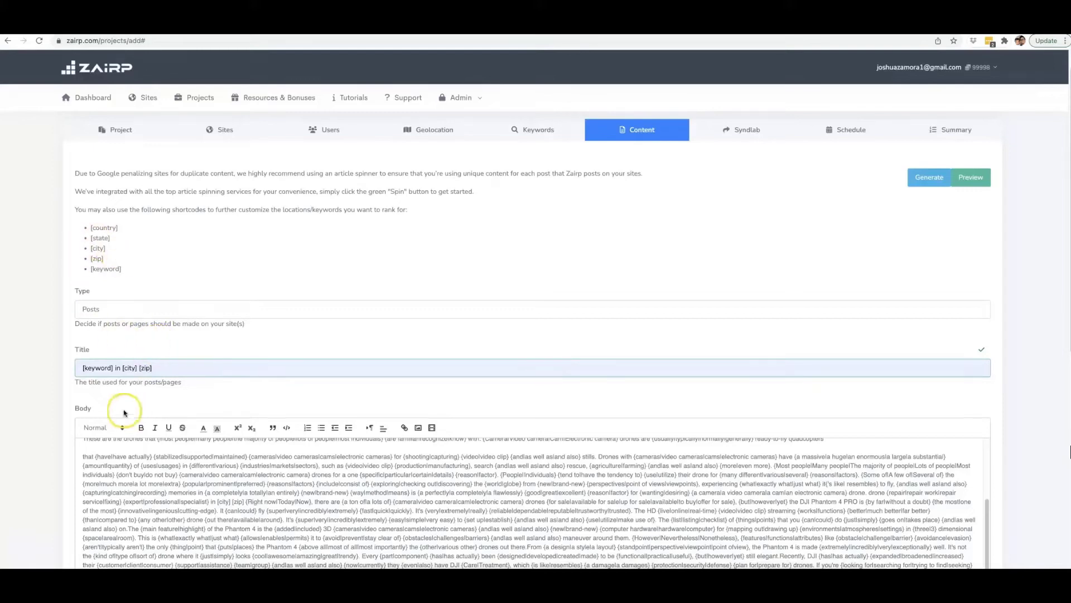
Copy the title text "[keyword] in [city] [zip]" to the end of the body's last paragraph and of its first paragraph.
{"action": "left_click_drag", "start_coordinate": [147, 369], "coordinate": [81, 368]}
{"action": "key", "text": "ctrl+c"}
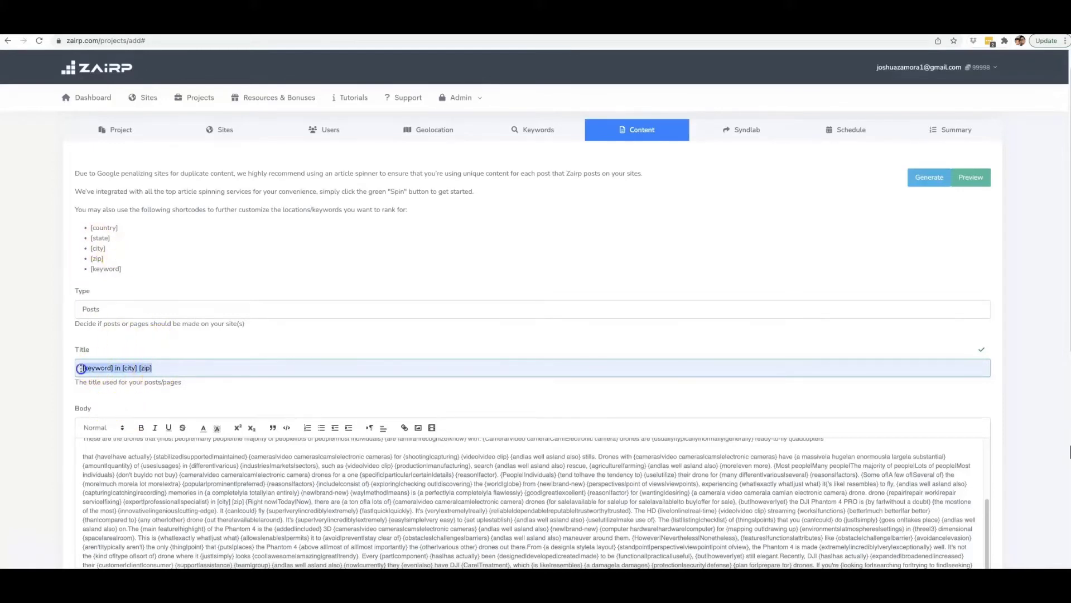
{"action": "scroll", "coordinate": [485, 319], "scroll_direction": "down", "scroll_amount": 3}
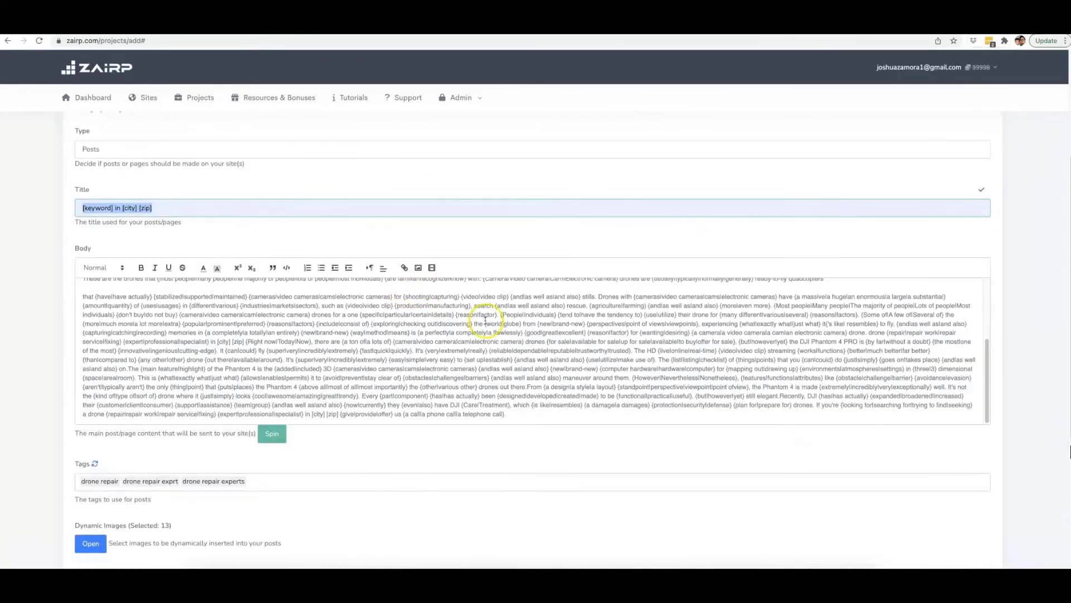
{"action": "scroll", "coordinate": [577, 379], "scroll_direction": "down", "scroll_amount": 1}
{"action": "left_click", "coordinate": [509, 379]}
{"action": "key", "text": "ctrl+v"}
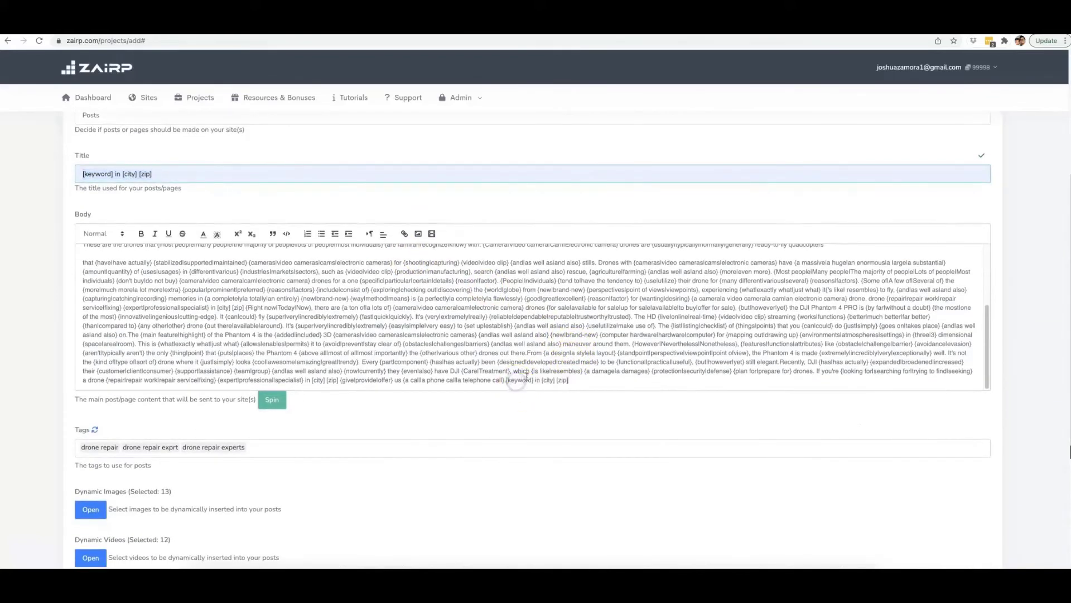
{"action": "left_click", "coordinate": [506, 380]}
{"action": "type", "text": "."}
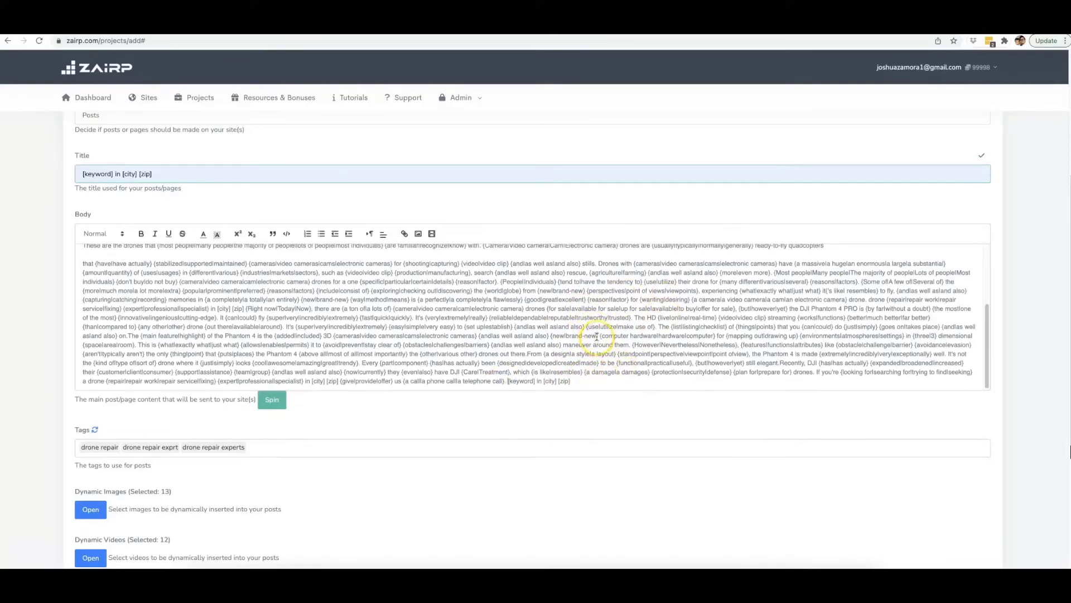
{"action": "scroll", "coordinate": [596, 337], "scroll_direction": "up", "scroll_amount": 2}
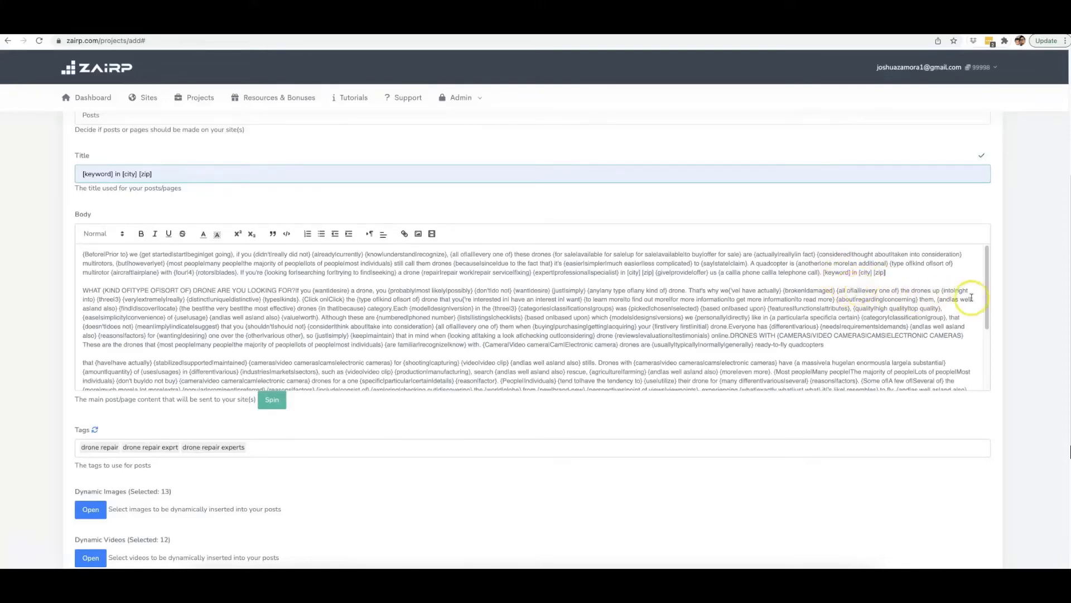
Finish the content stage, proceed to the Syndlab stage and set Enable Syndication to Yes.
{"action": "scroll", "coordinate": [1019, 303], "scroll_direction": "down", "scroll_amount": 4}
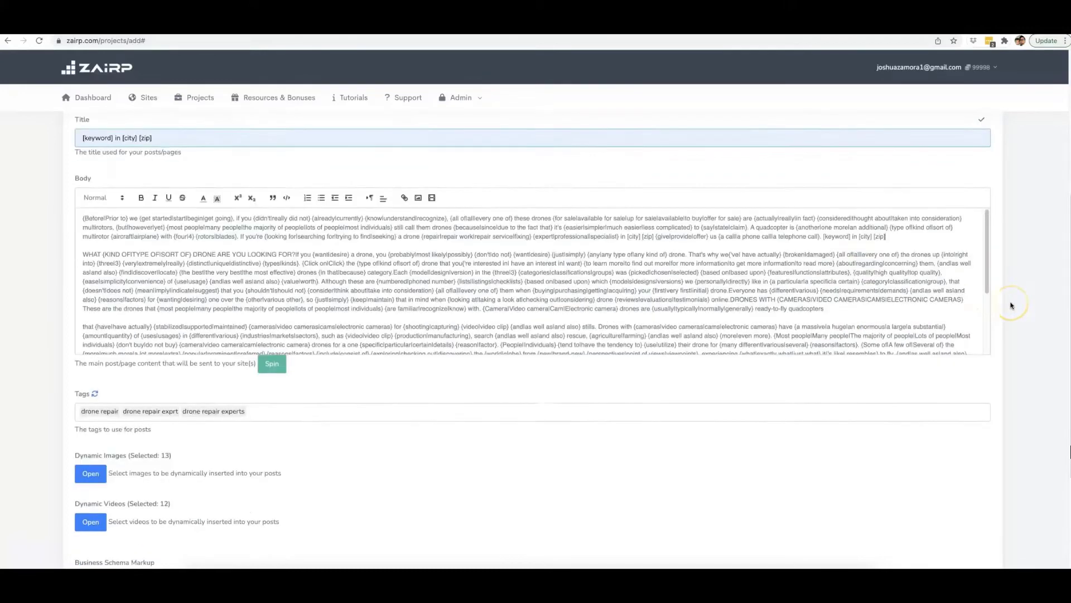
{"action": "scroll", "coordinate": [1011, 305], "scroll_direction": "up", "scroll_amount": 6}
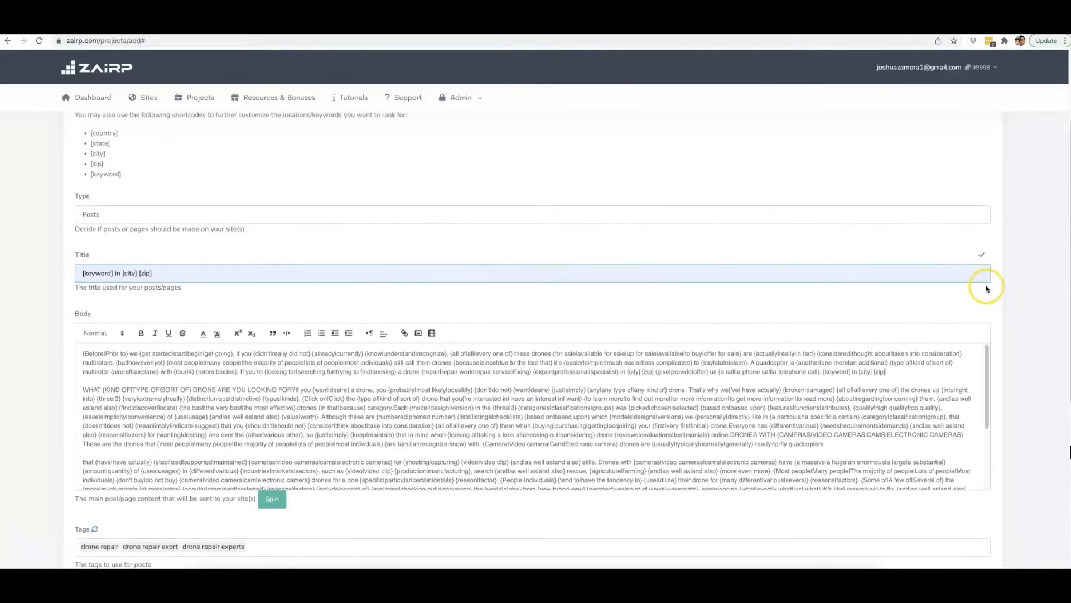
{"action": "scroll", "coordinate": [999, 290], "scroll_direction": "down", "scroll_amount": 6}
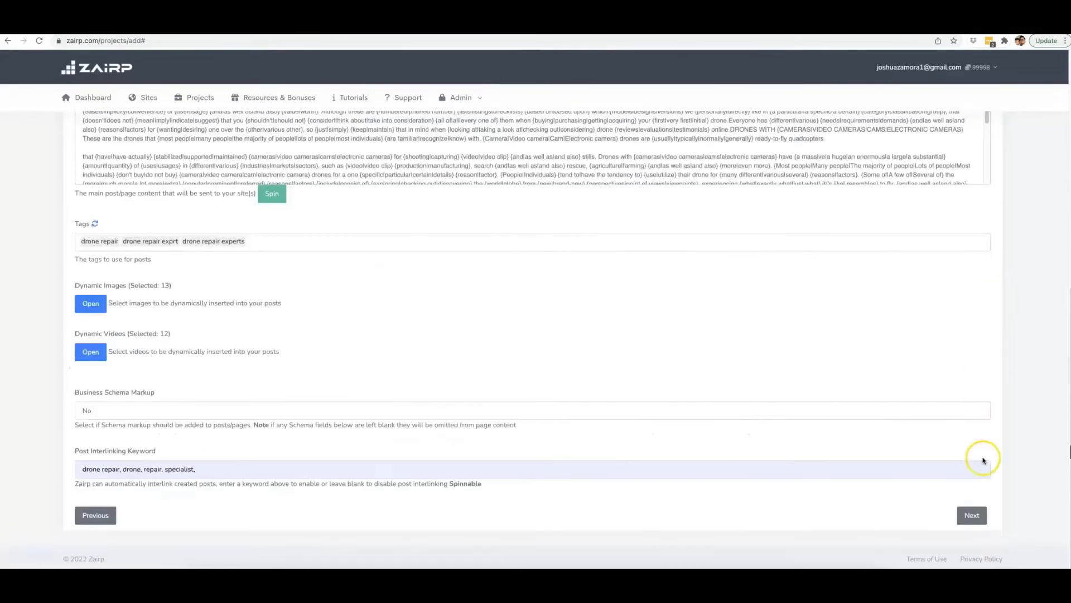
{"action": "left_click", "coordinate": [974, 514]}
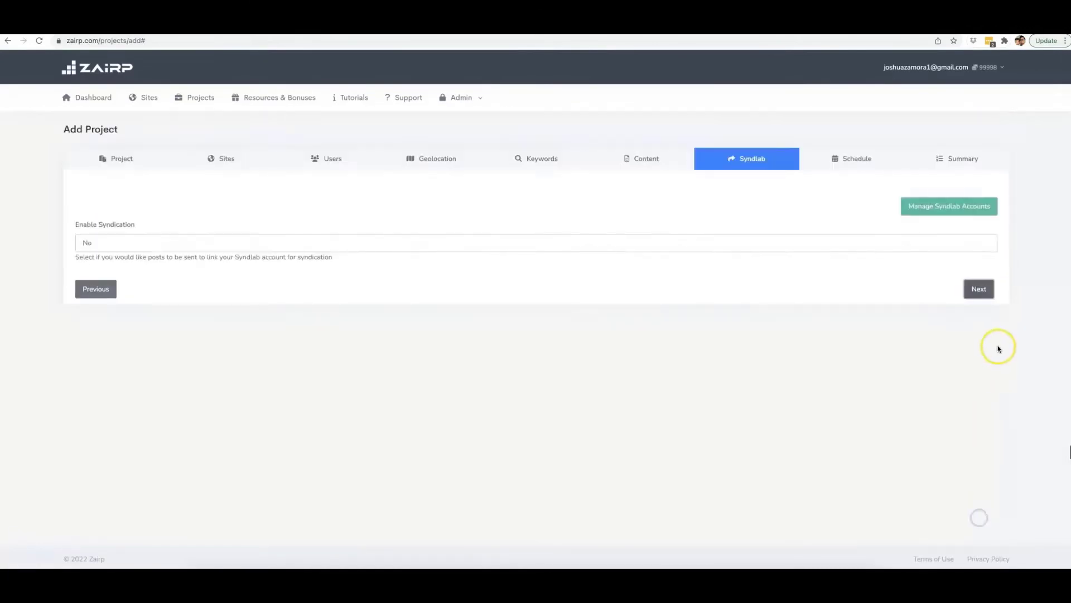
{"action": "left_click", "coordinate": [178, 244]}
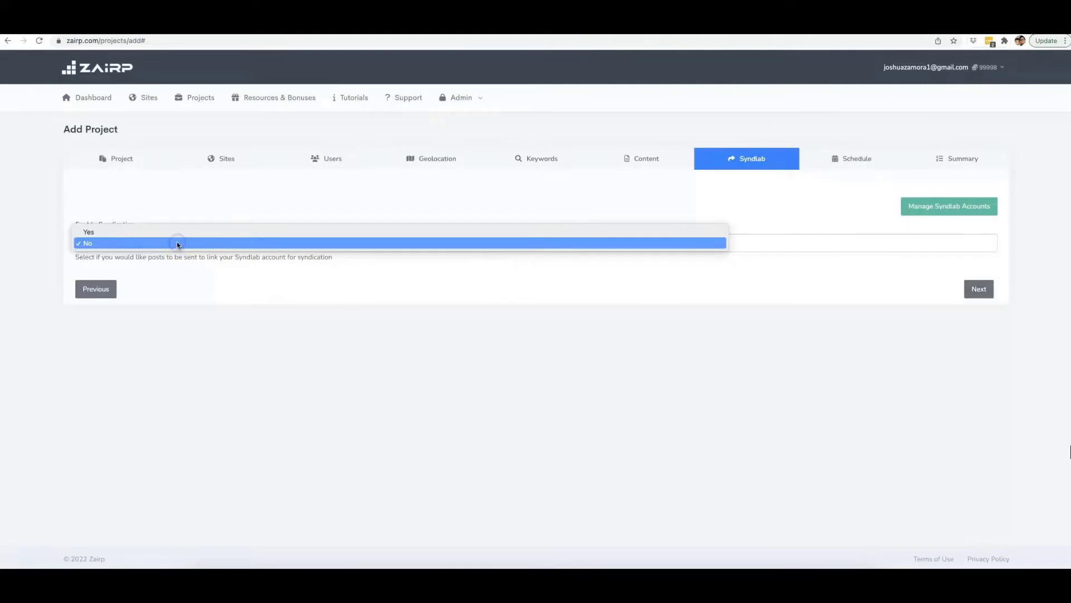
{"action": "left_click", "coordinate": [127, 234]}
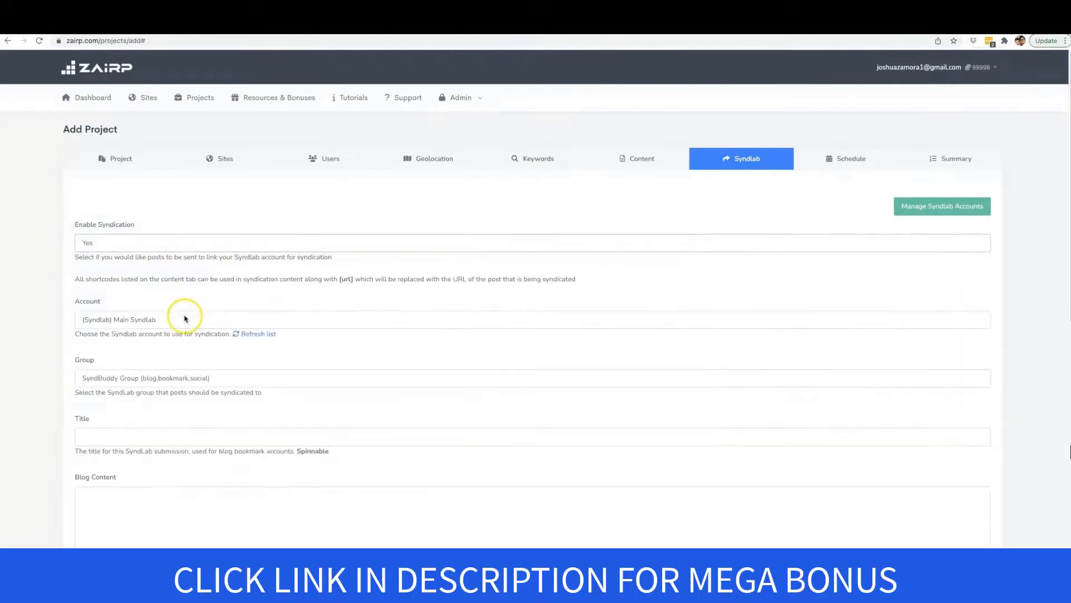